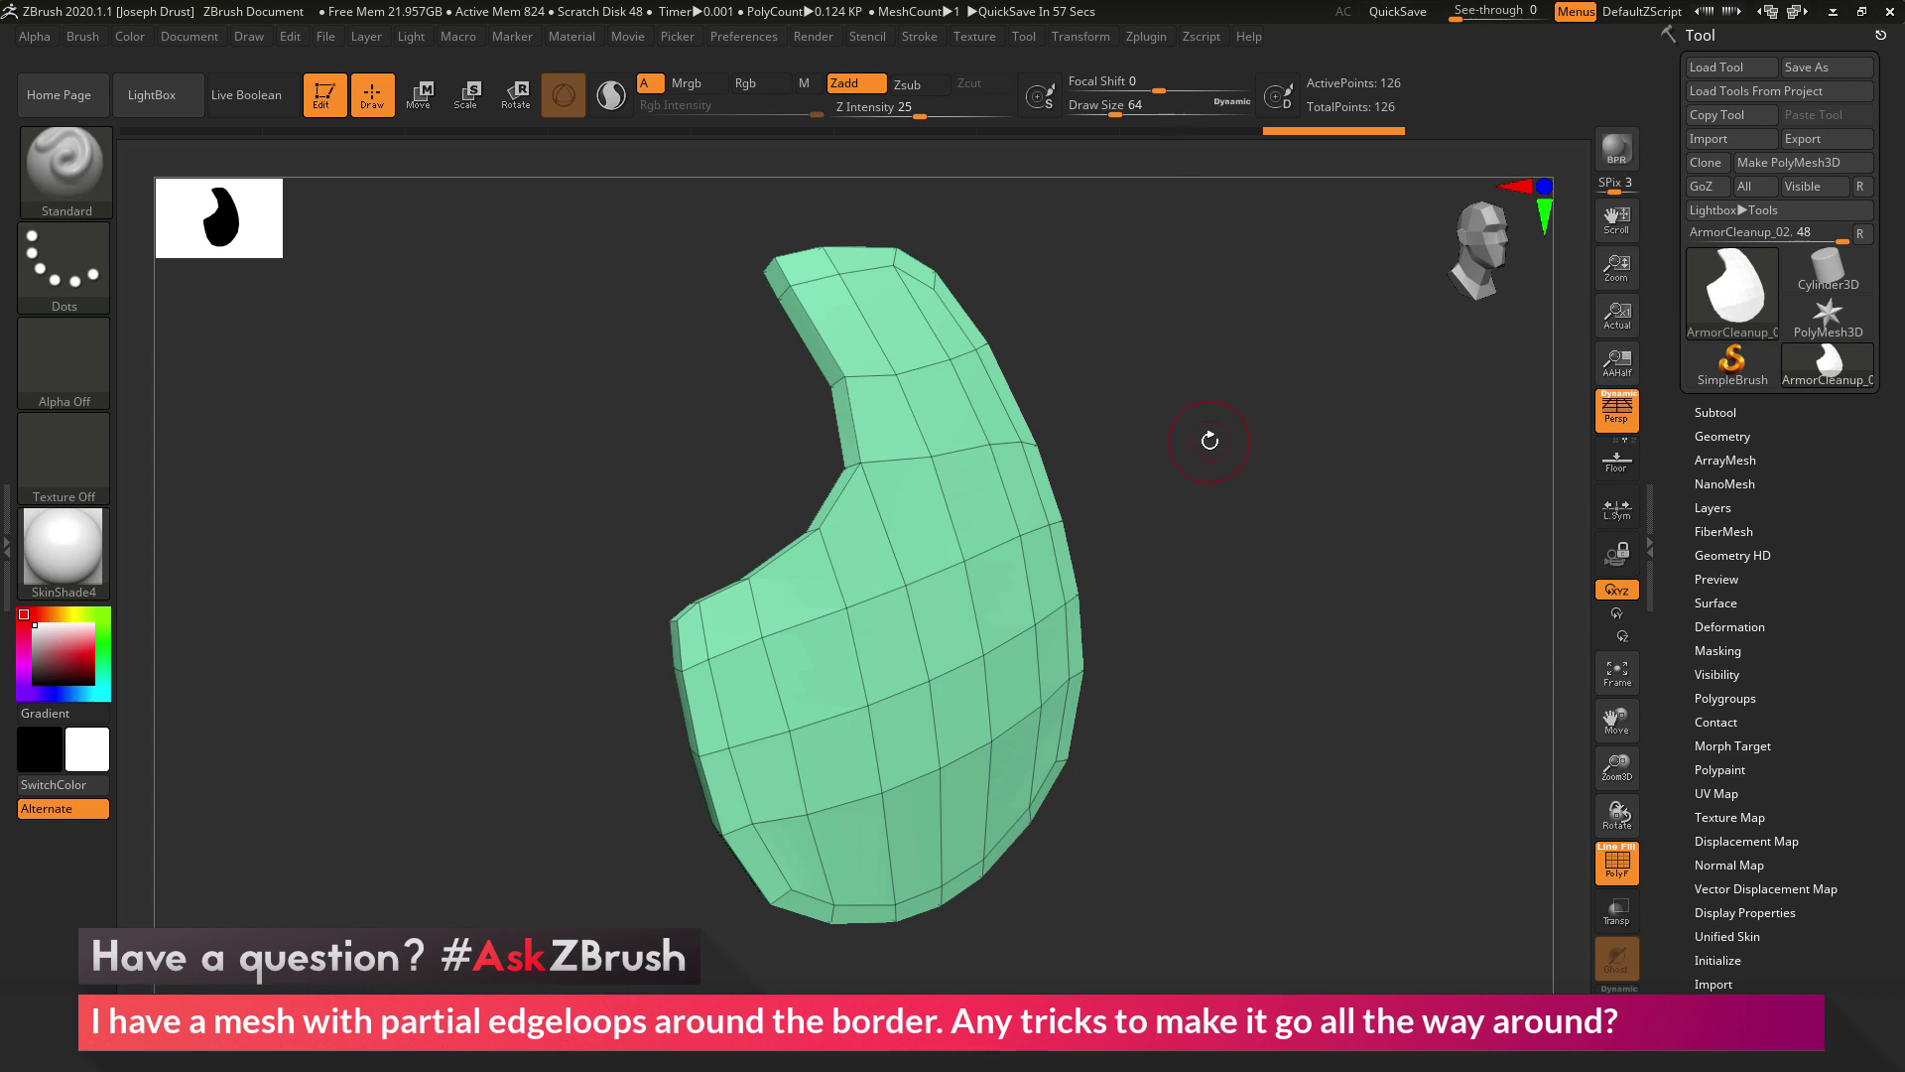
Step: Orbit the armor piece to inspect its thickness and border from several angles
mouse_move(1224, 438)
left_mouse_down()
mouse_move(1267, 442)
mouse_move(1206, 452)
mouse_move(1220, 457)
left_mouse_up()
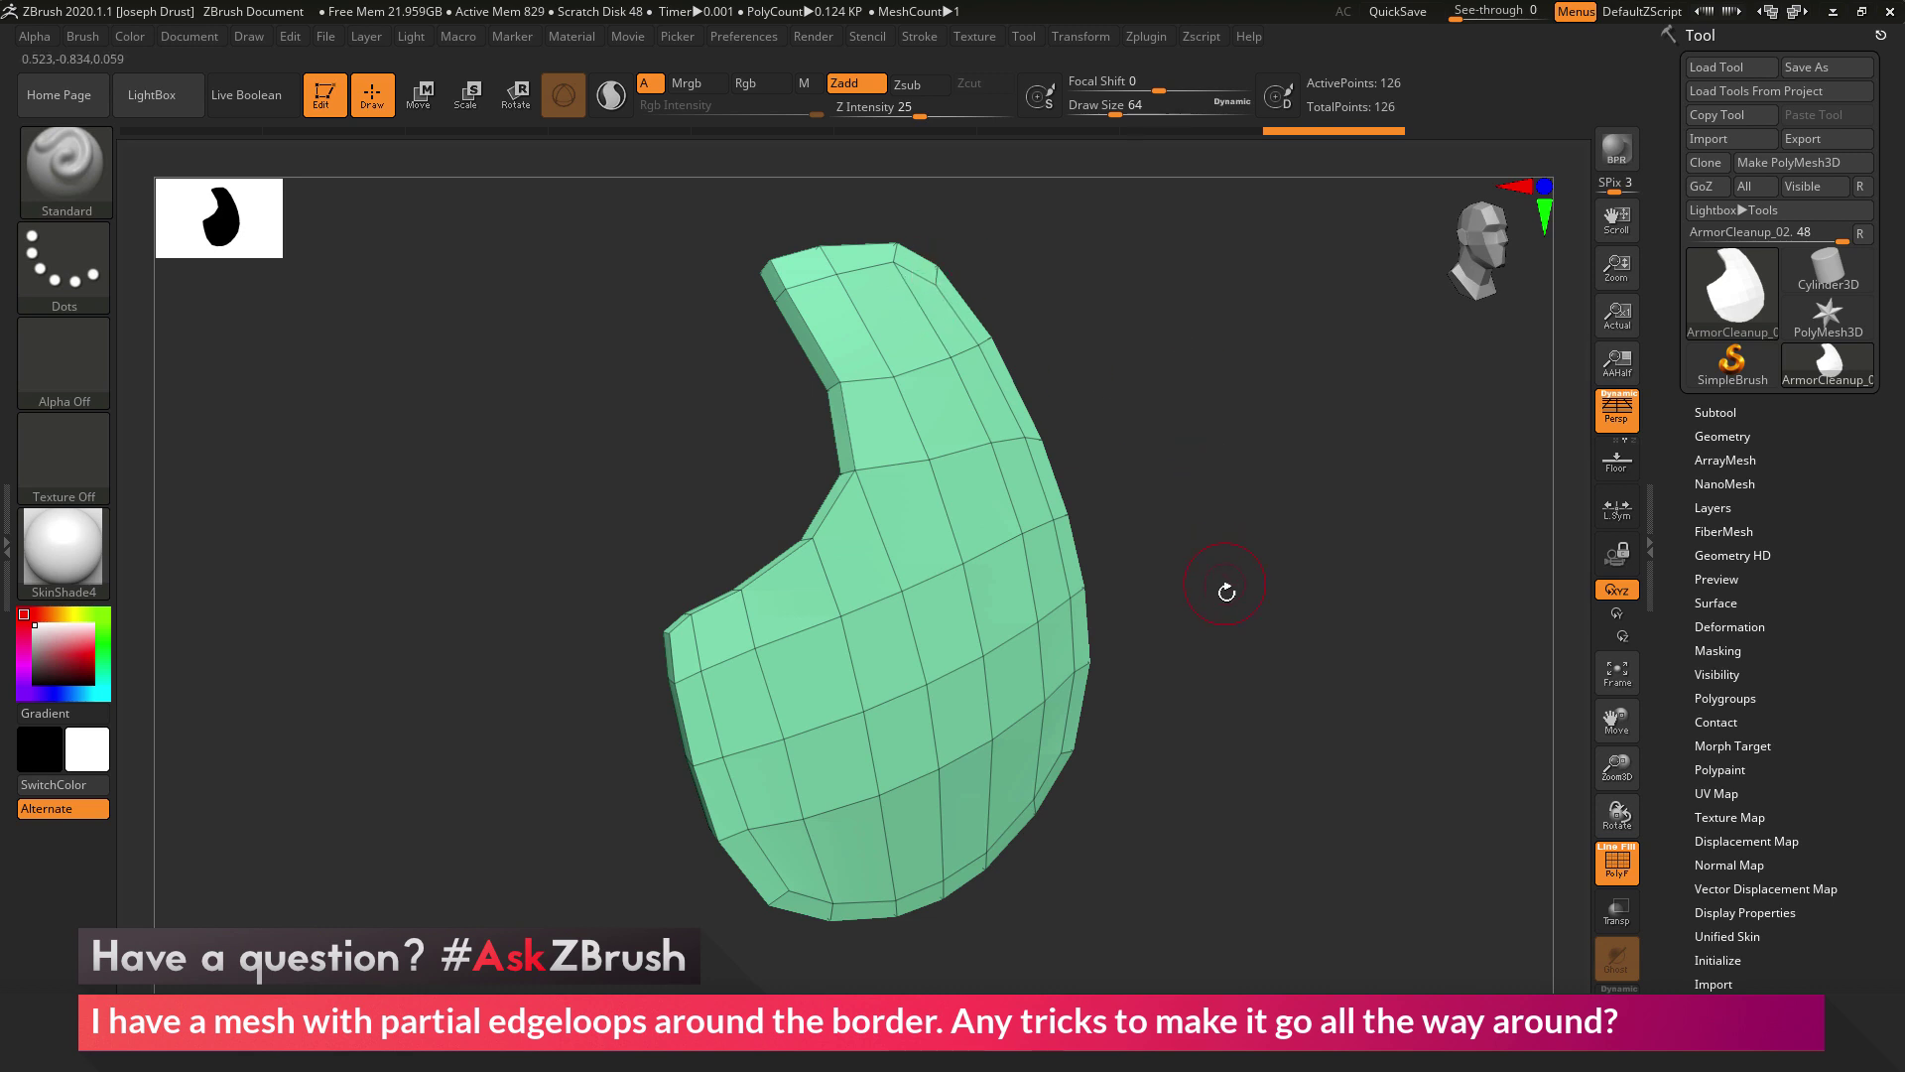
left_click_drag(1232, 592, 1148, 519)
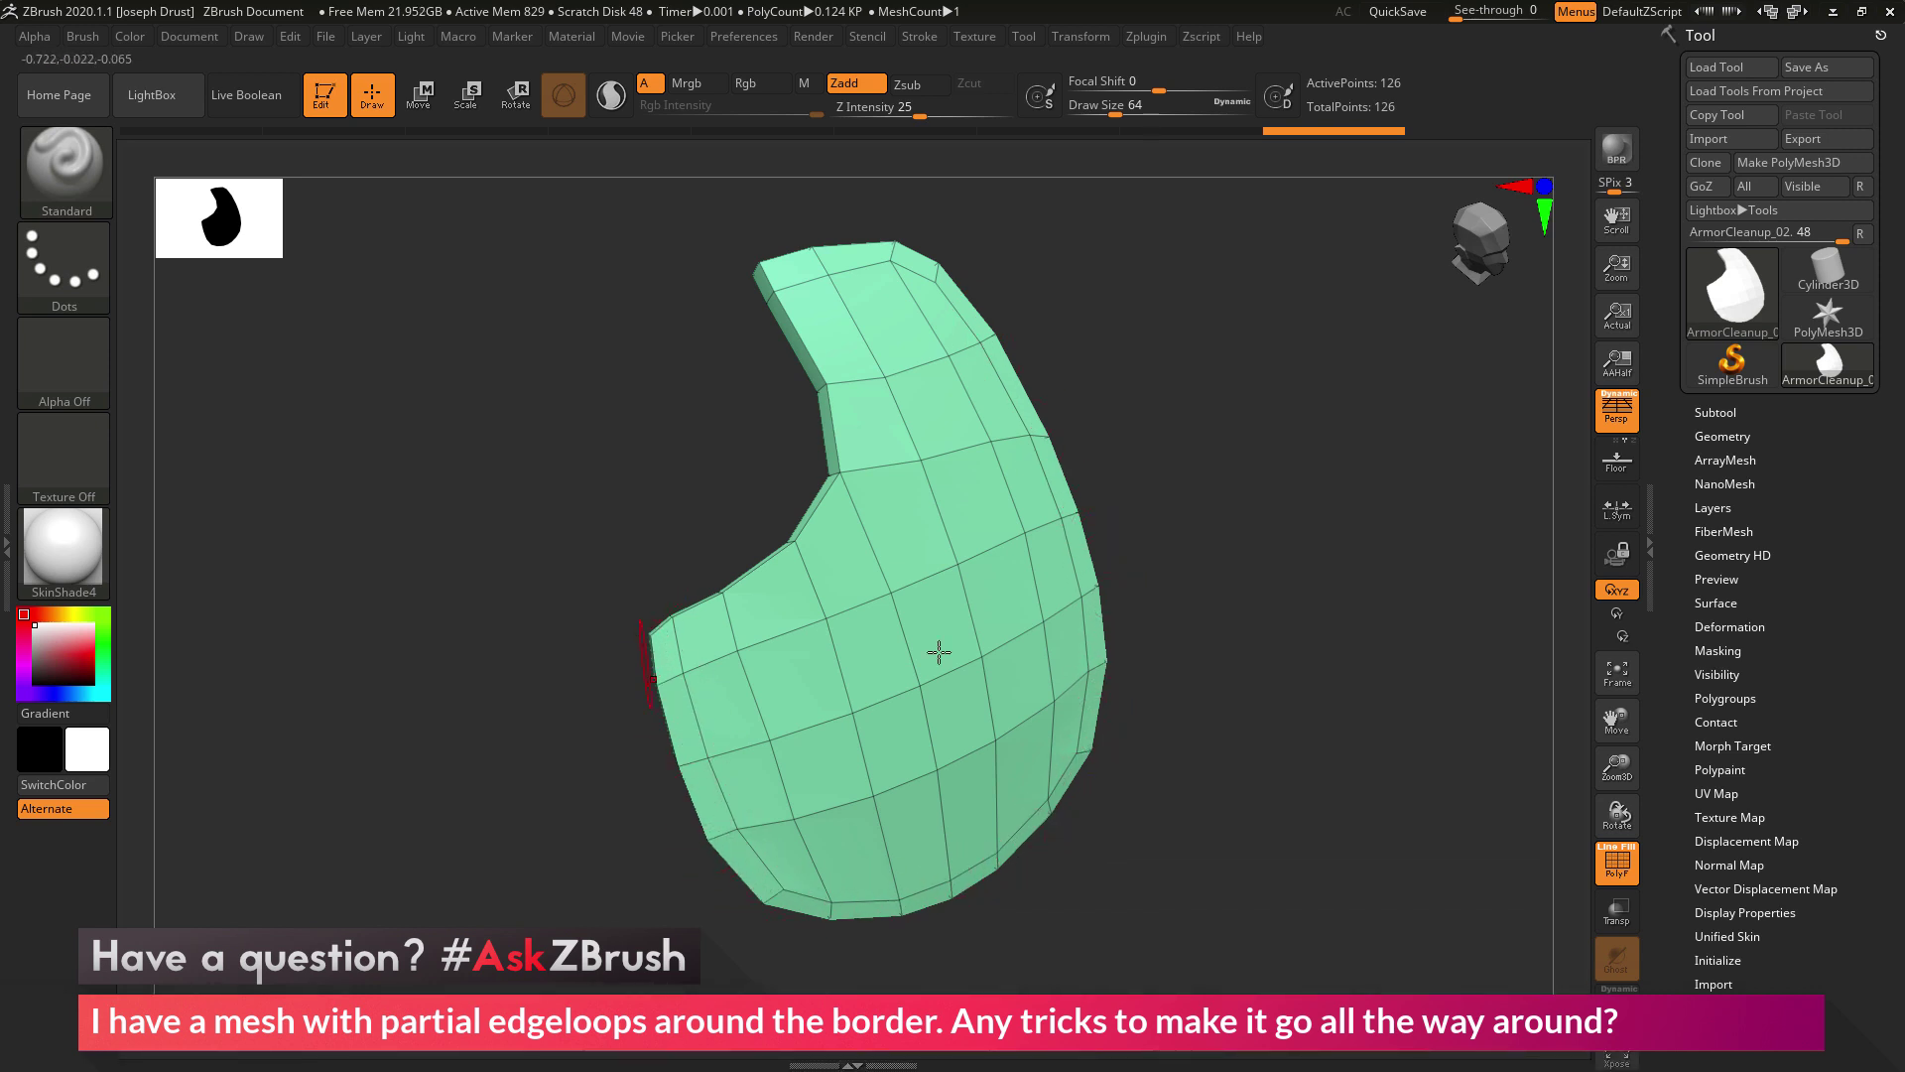
left_click_drag(1241, 595, 1290, 595)
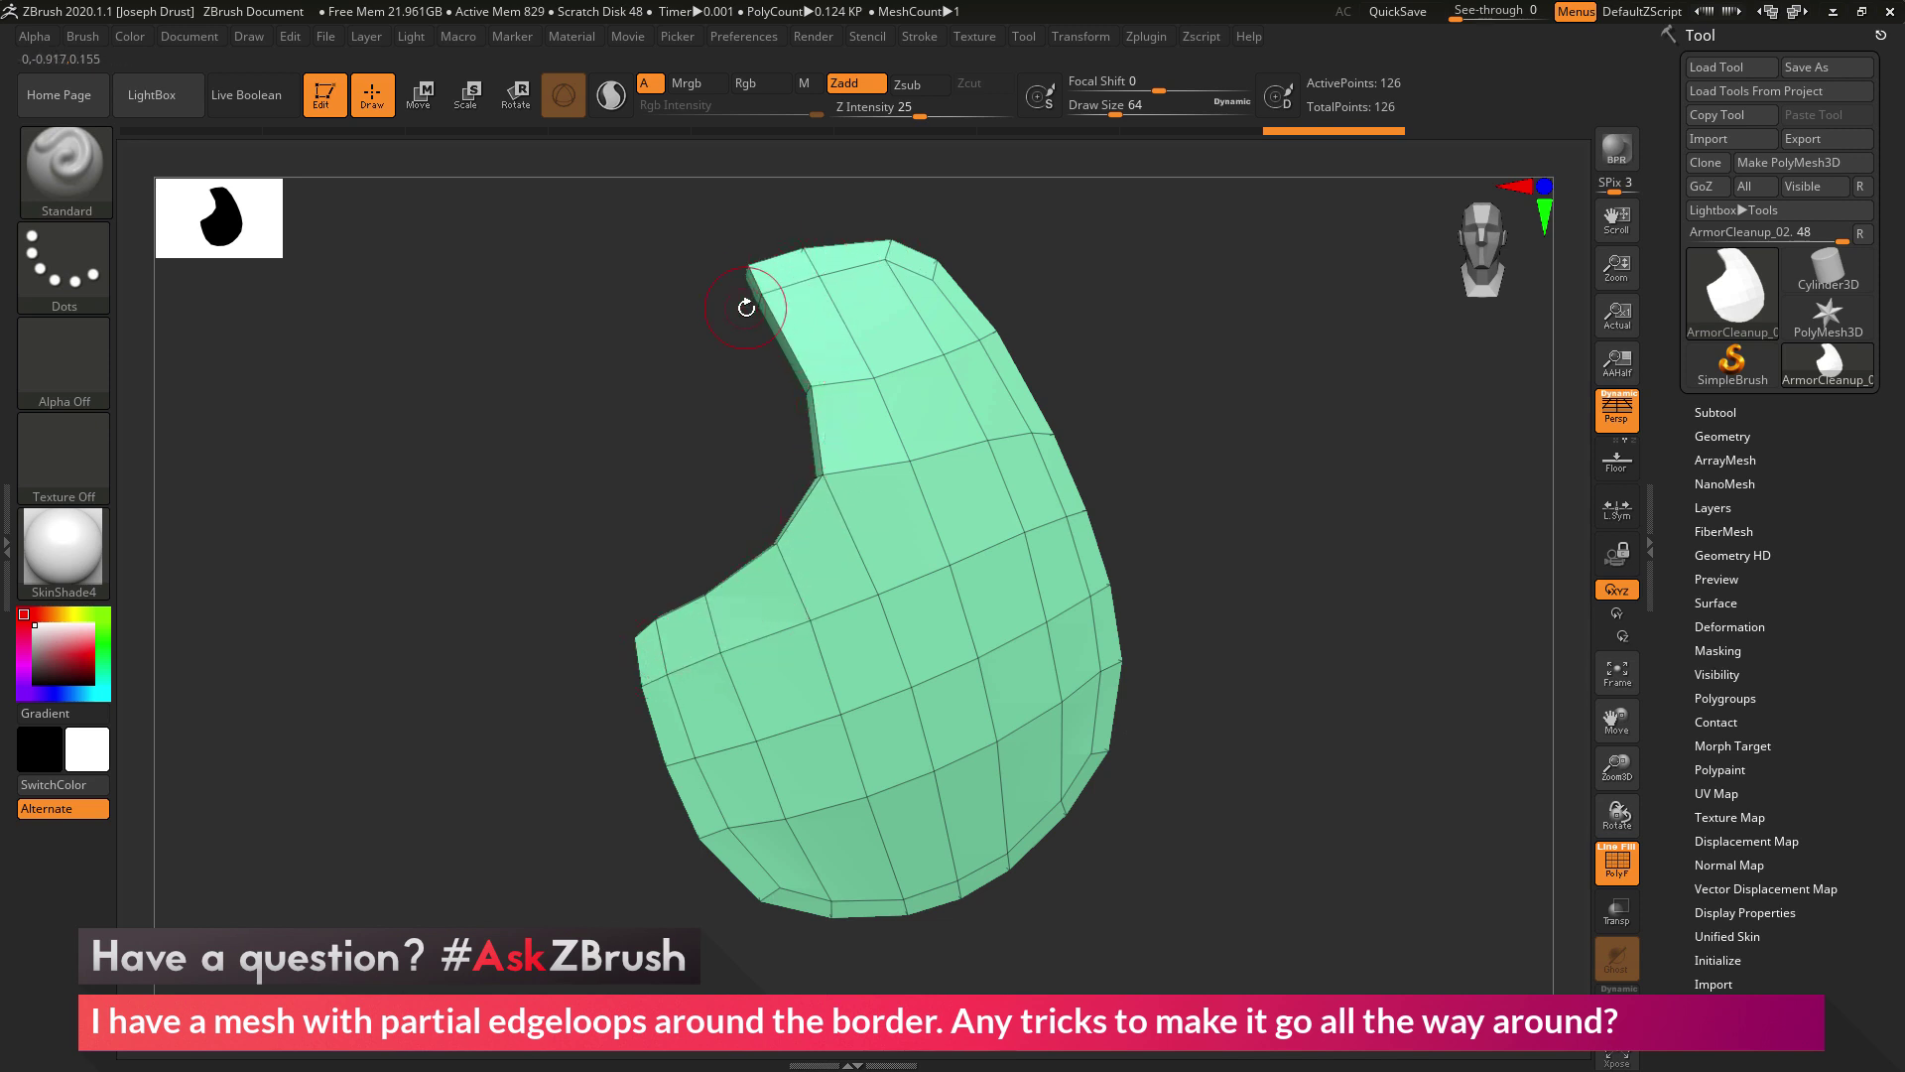
left_click_drag(702, 432, 720, 381)
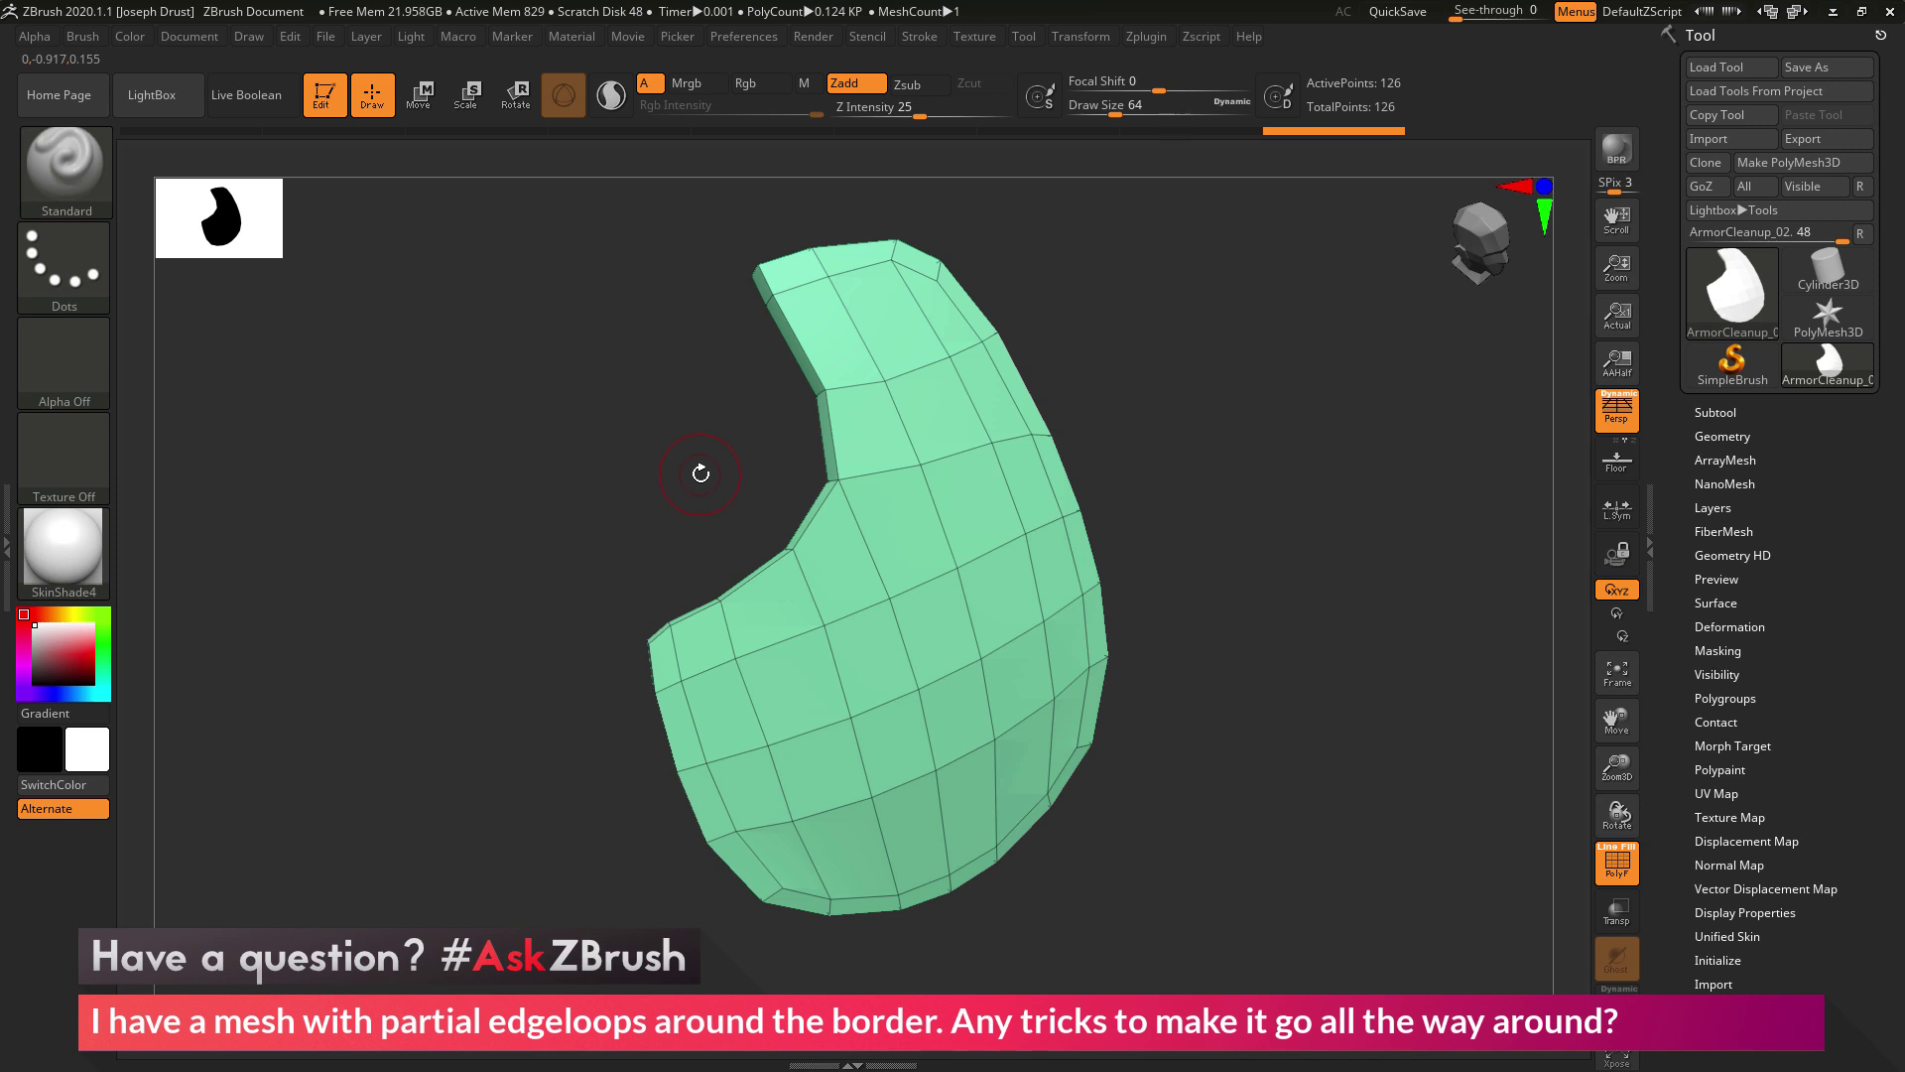
mouse_move(1250, 413)
left_mouse_down()
mouse_move(1345, 416)
mouse_move(1251, 421)
left_mouse_up()
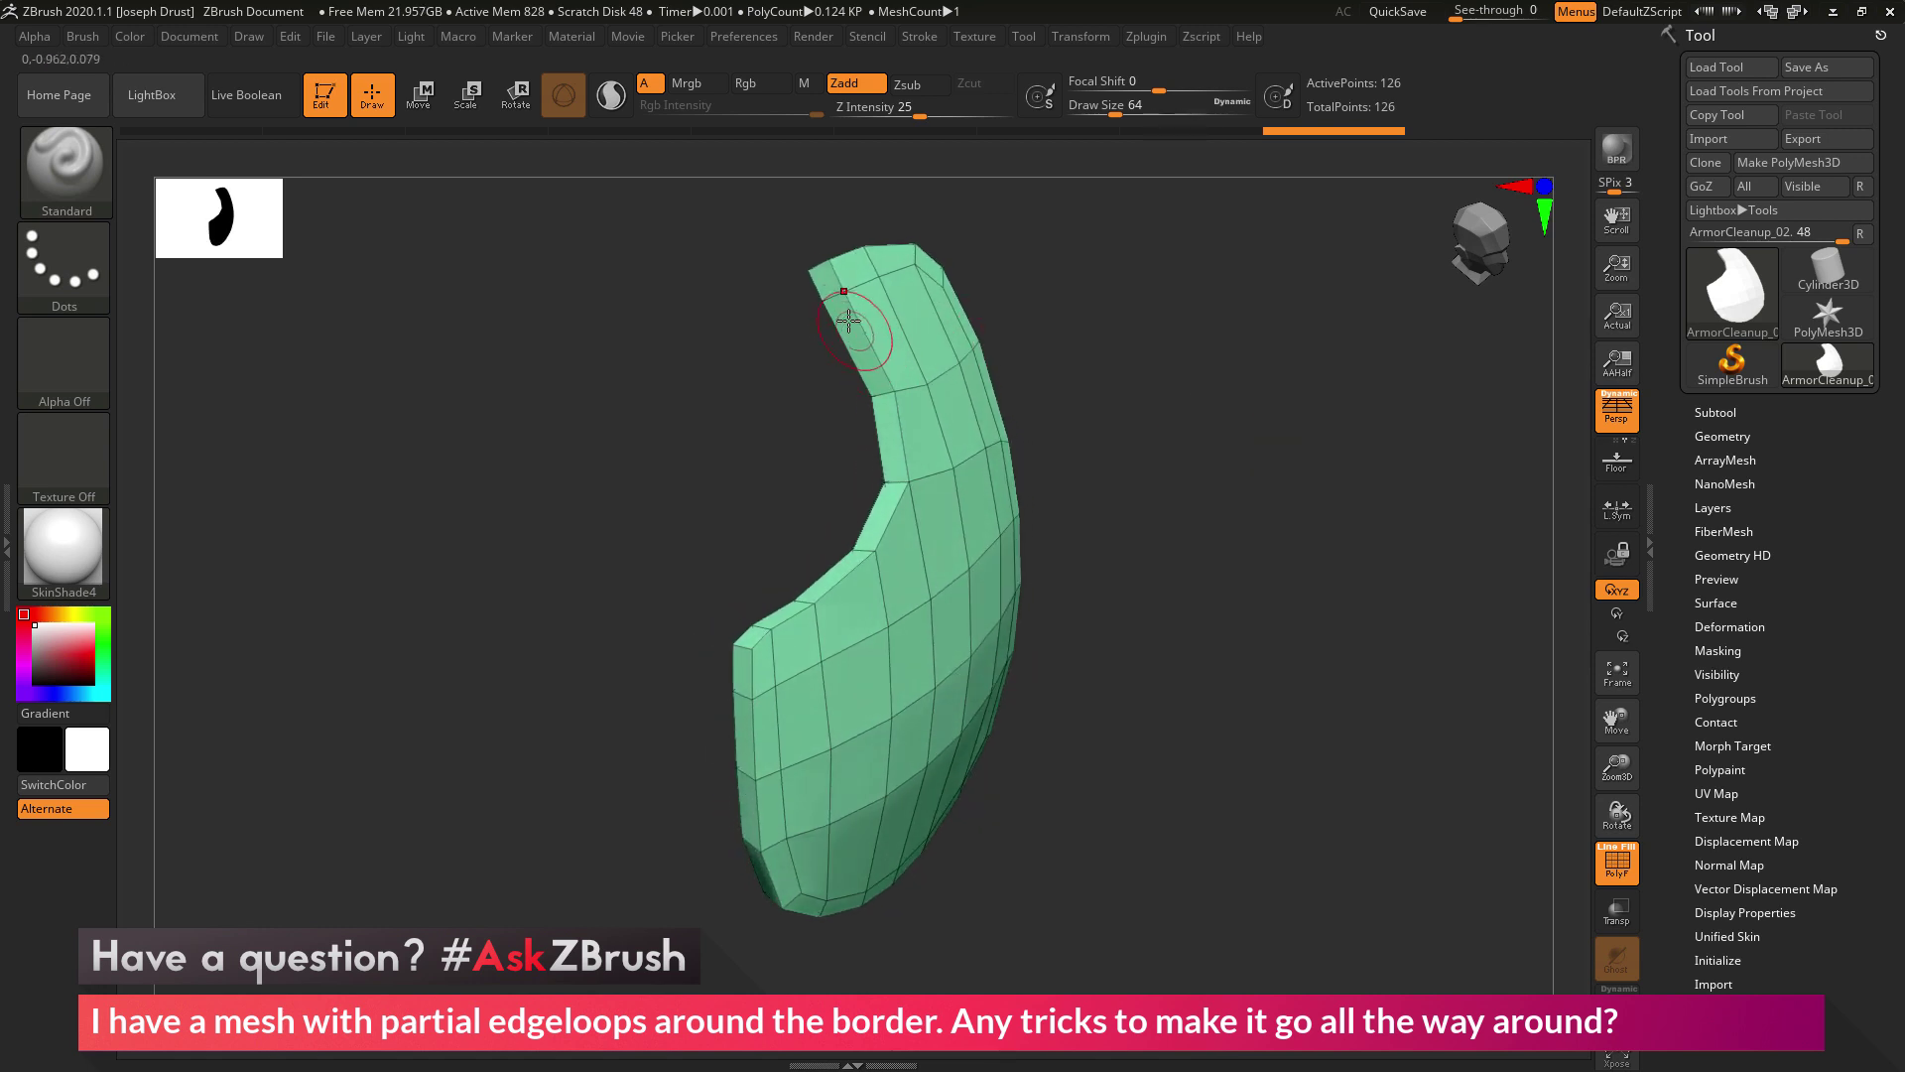
left_click_drag(1003, 336, 1047, 340)
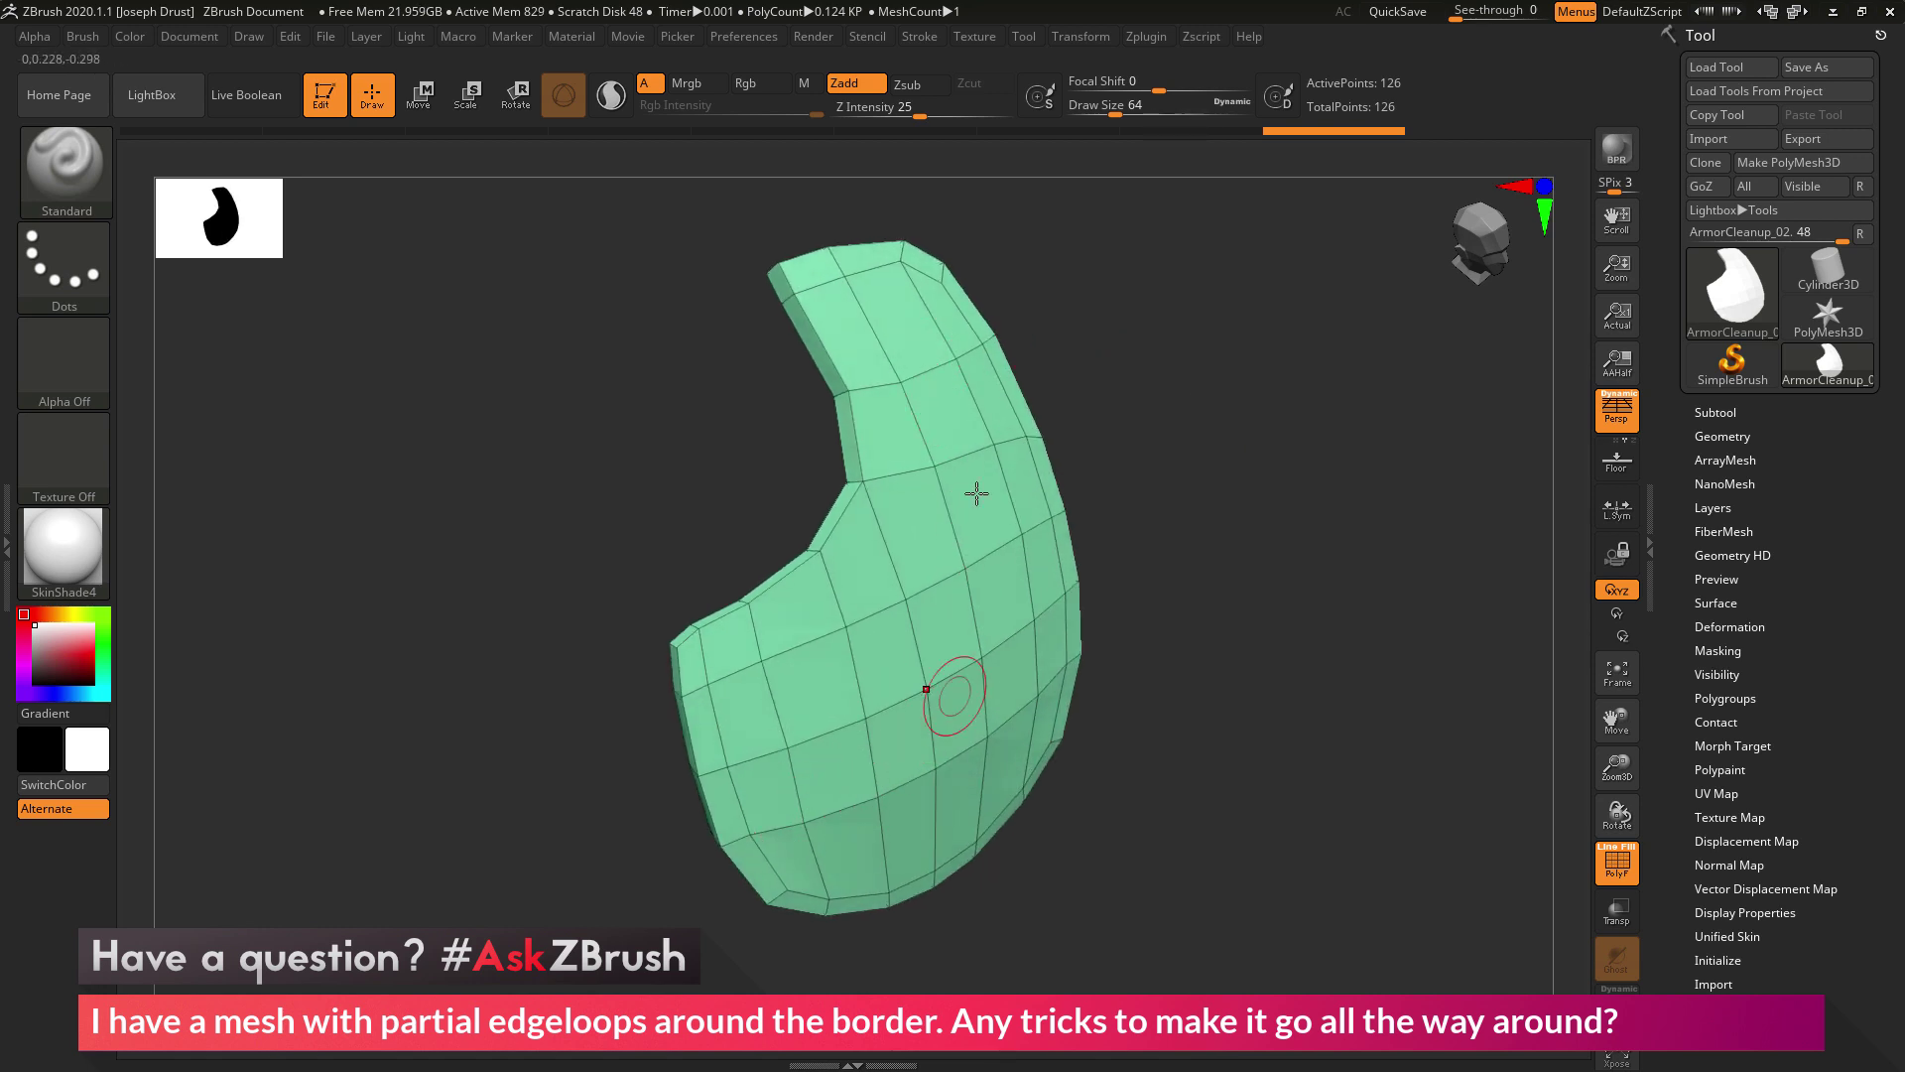
left_click_drag(1141, 596, 992, 486)
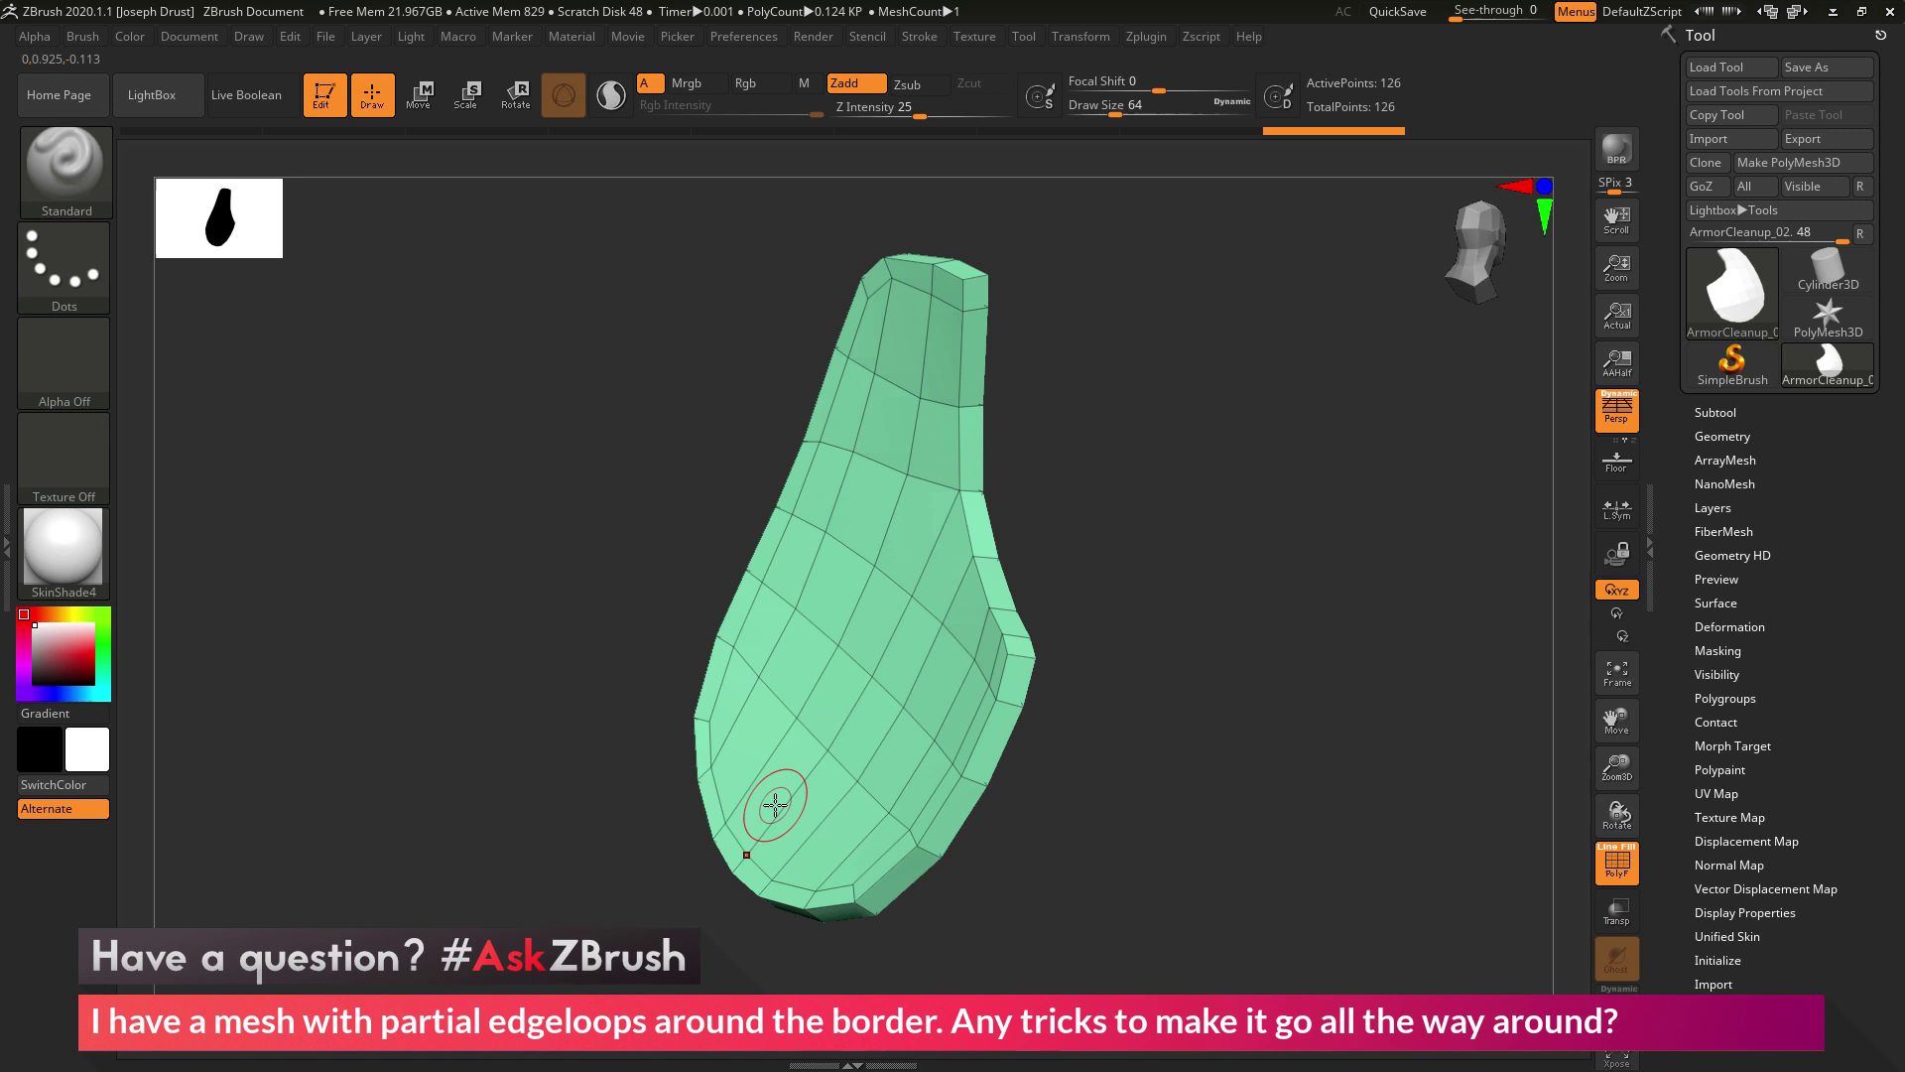
left_click_drag(1272, 469, 1246, 473)
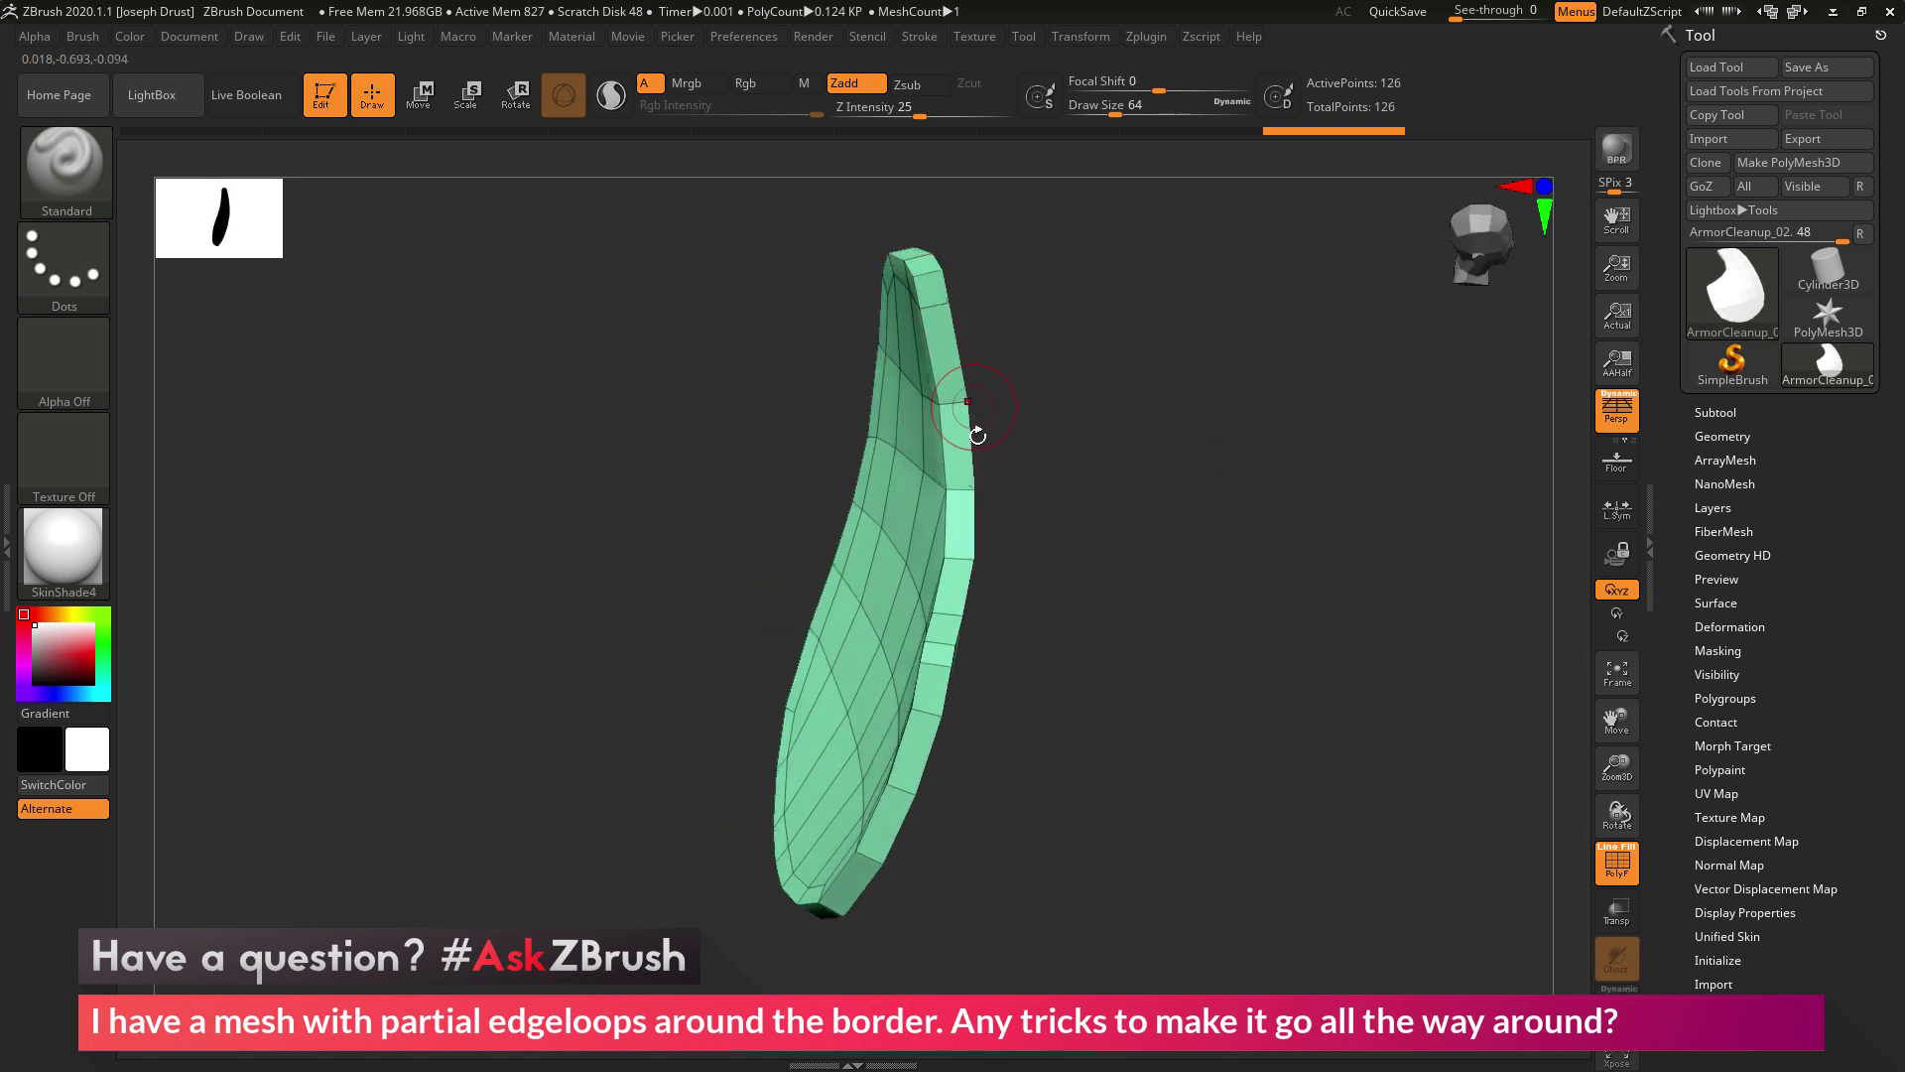
left_click_drag(952, 795, 1079, 353)
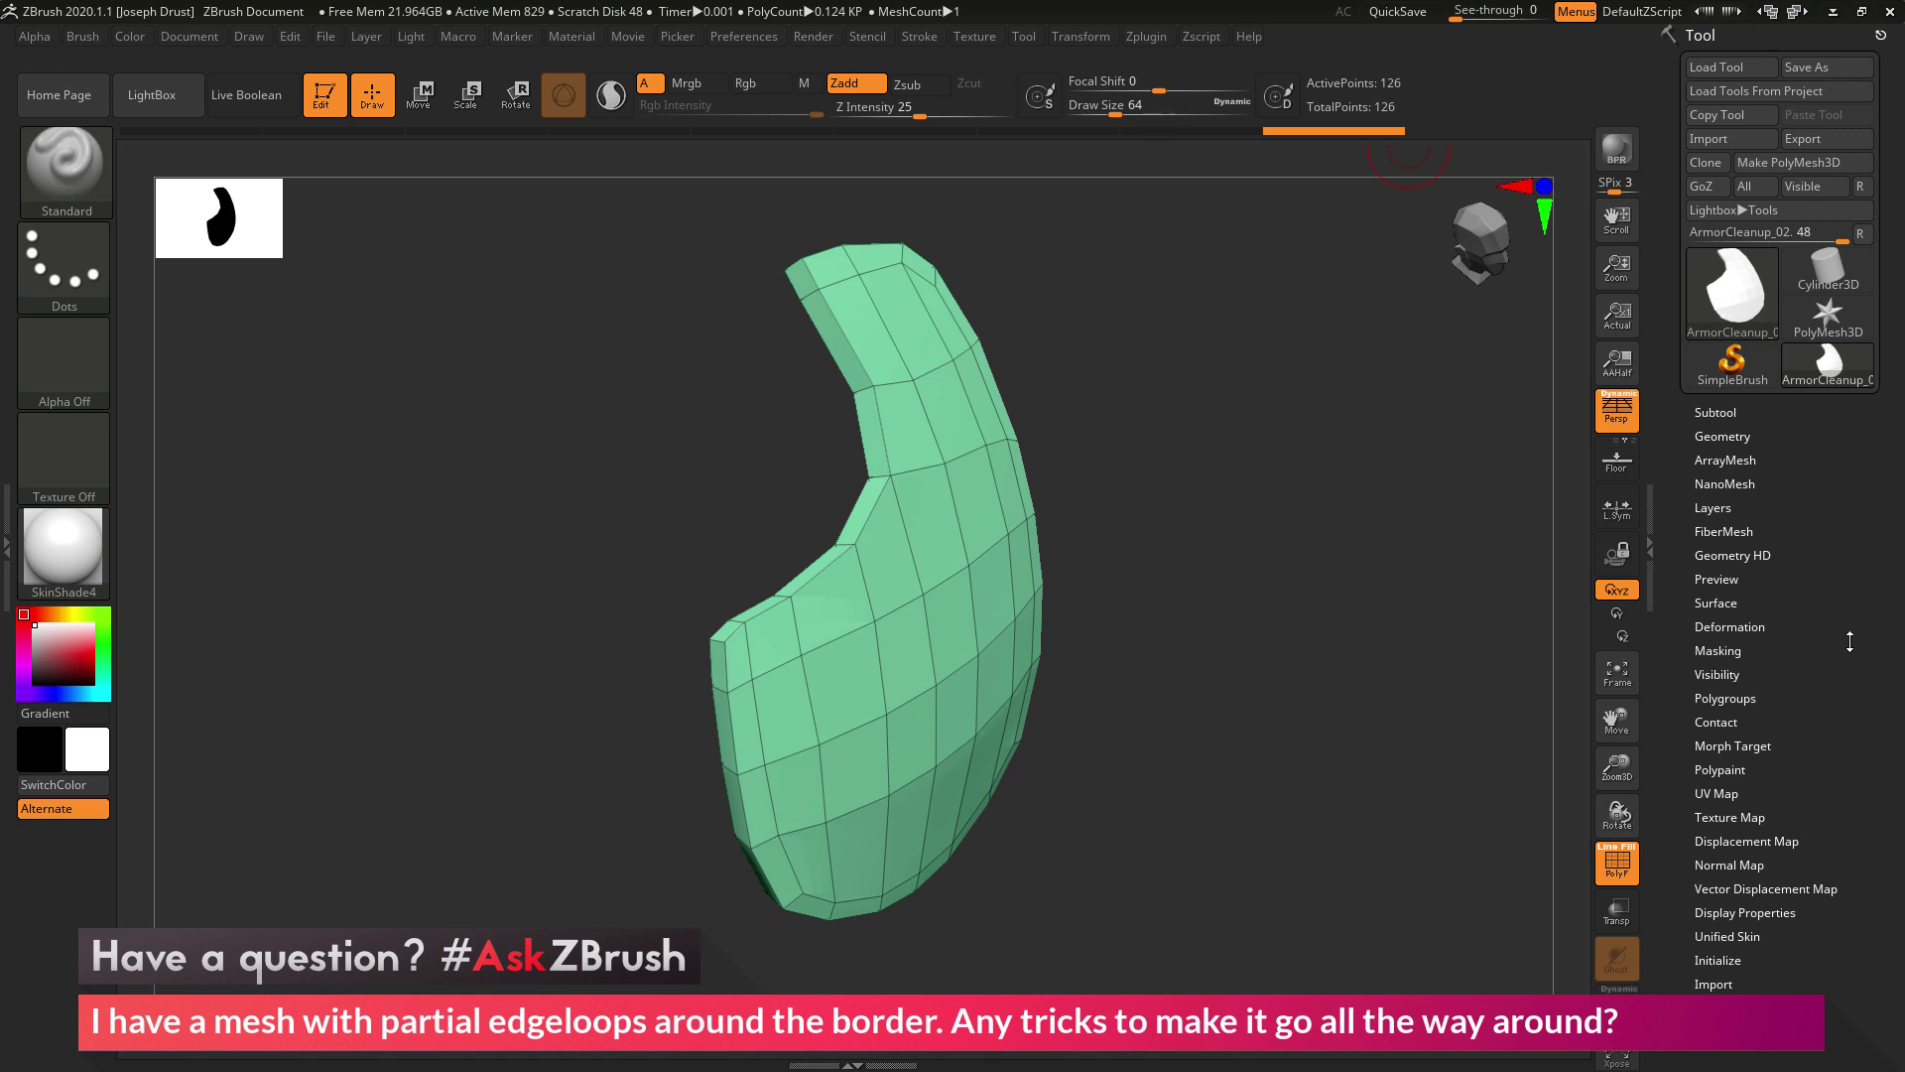
Step: Apply Groups By Normals in Tool > Polygroups and orbit to confirm the separate border strip
left_click_drag(1849, 641, 1693, 314)
left_click(1721, 333)
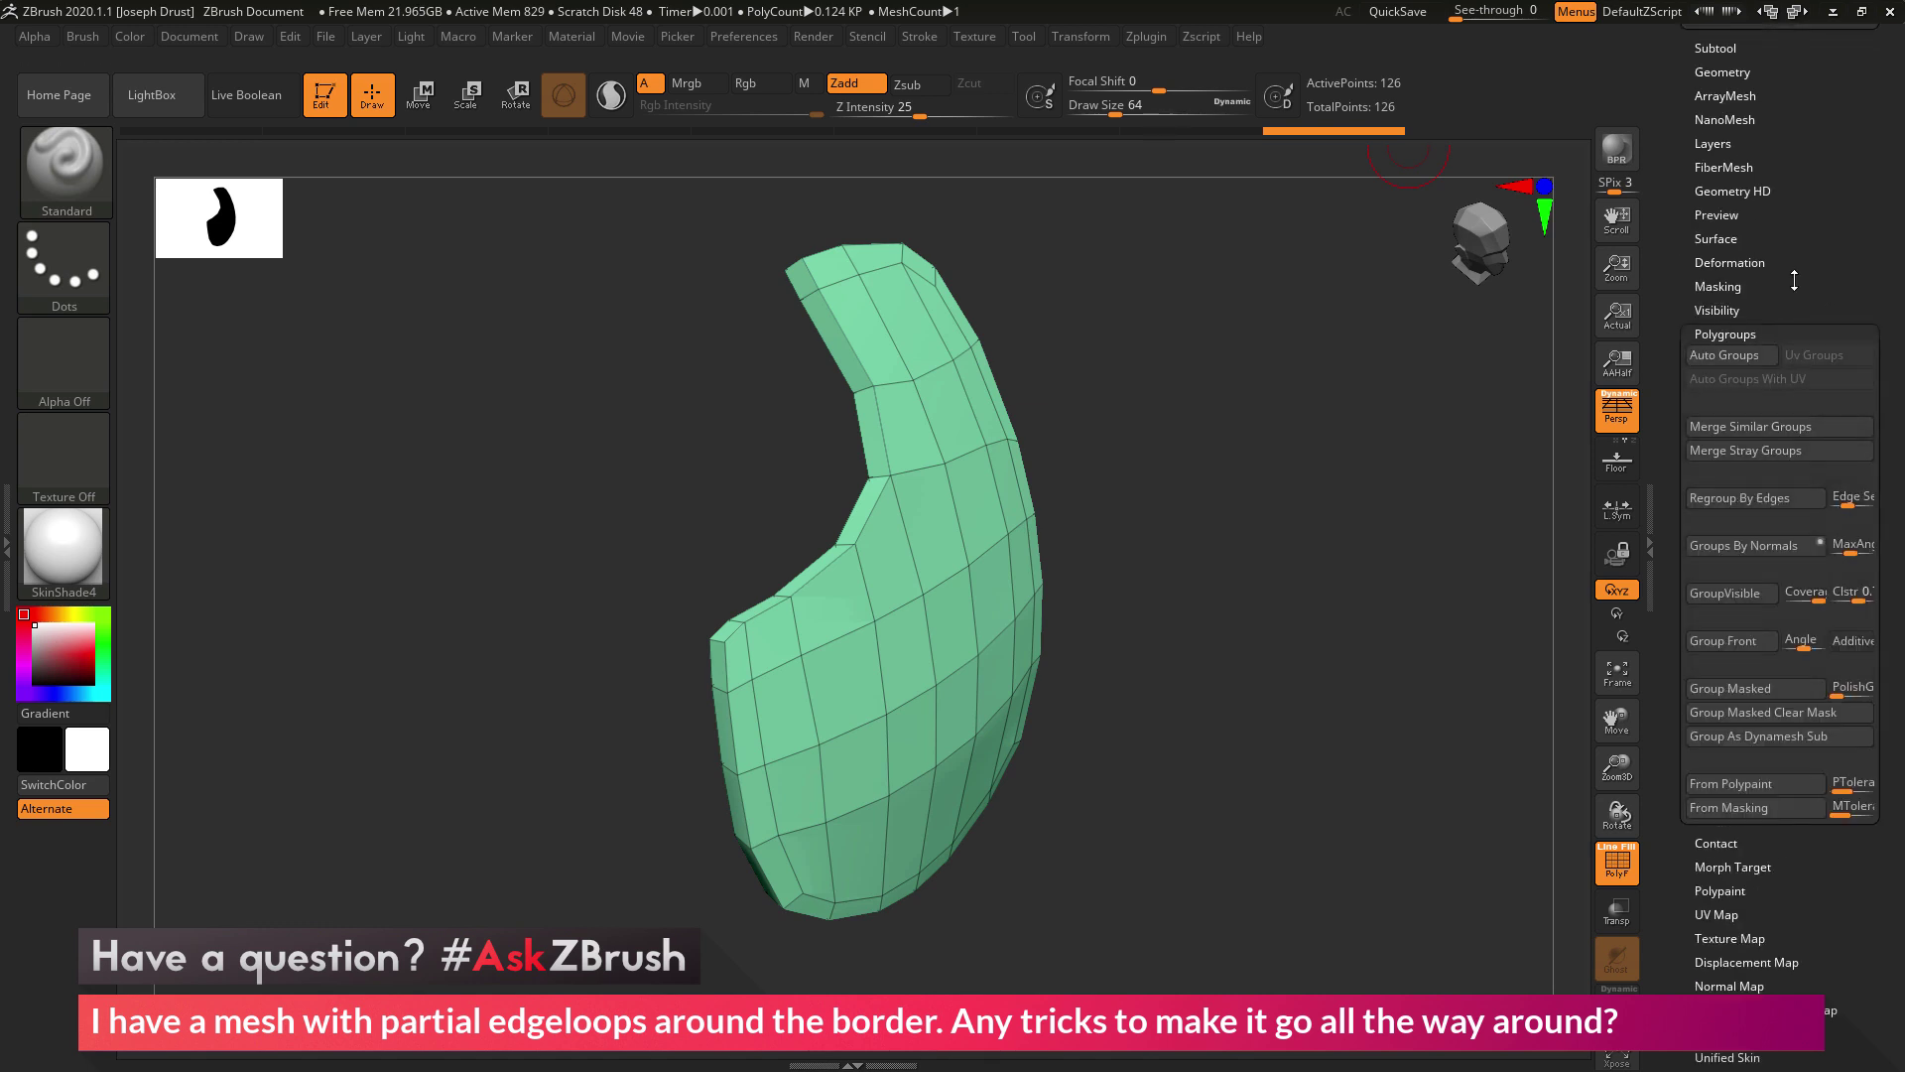
scroll(1751, 477, "down", 1)
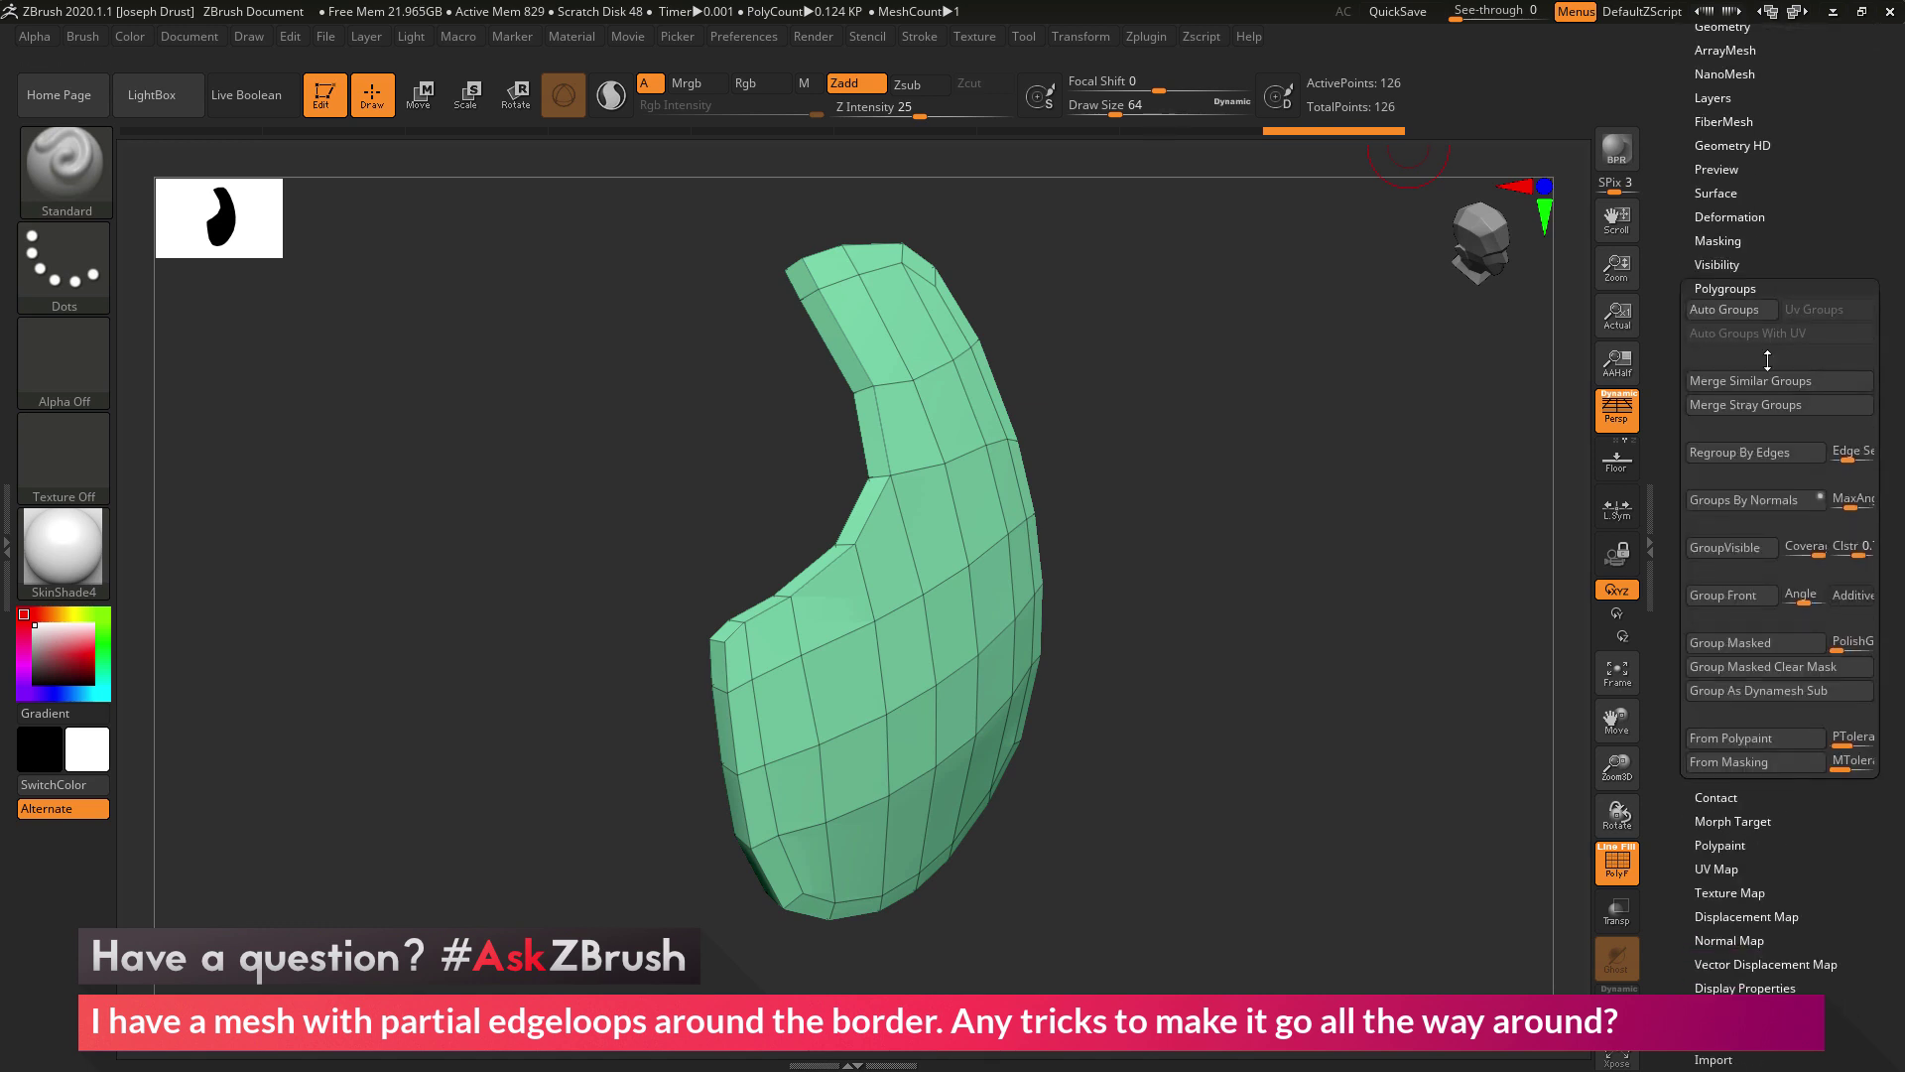
left_click(1754, 502)
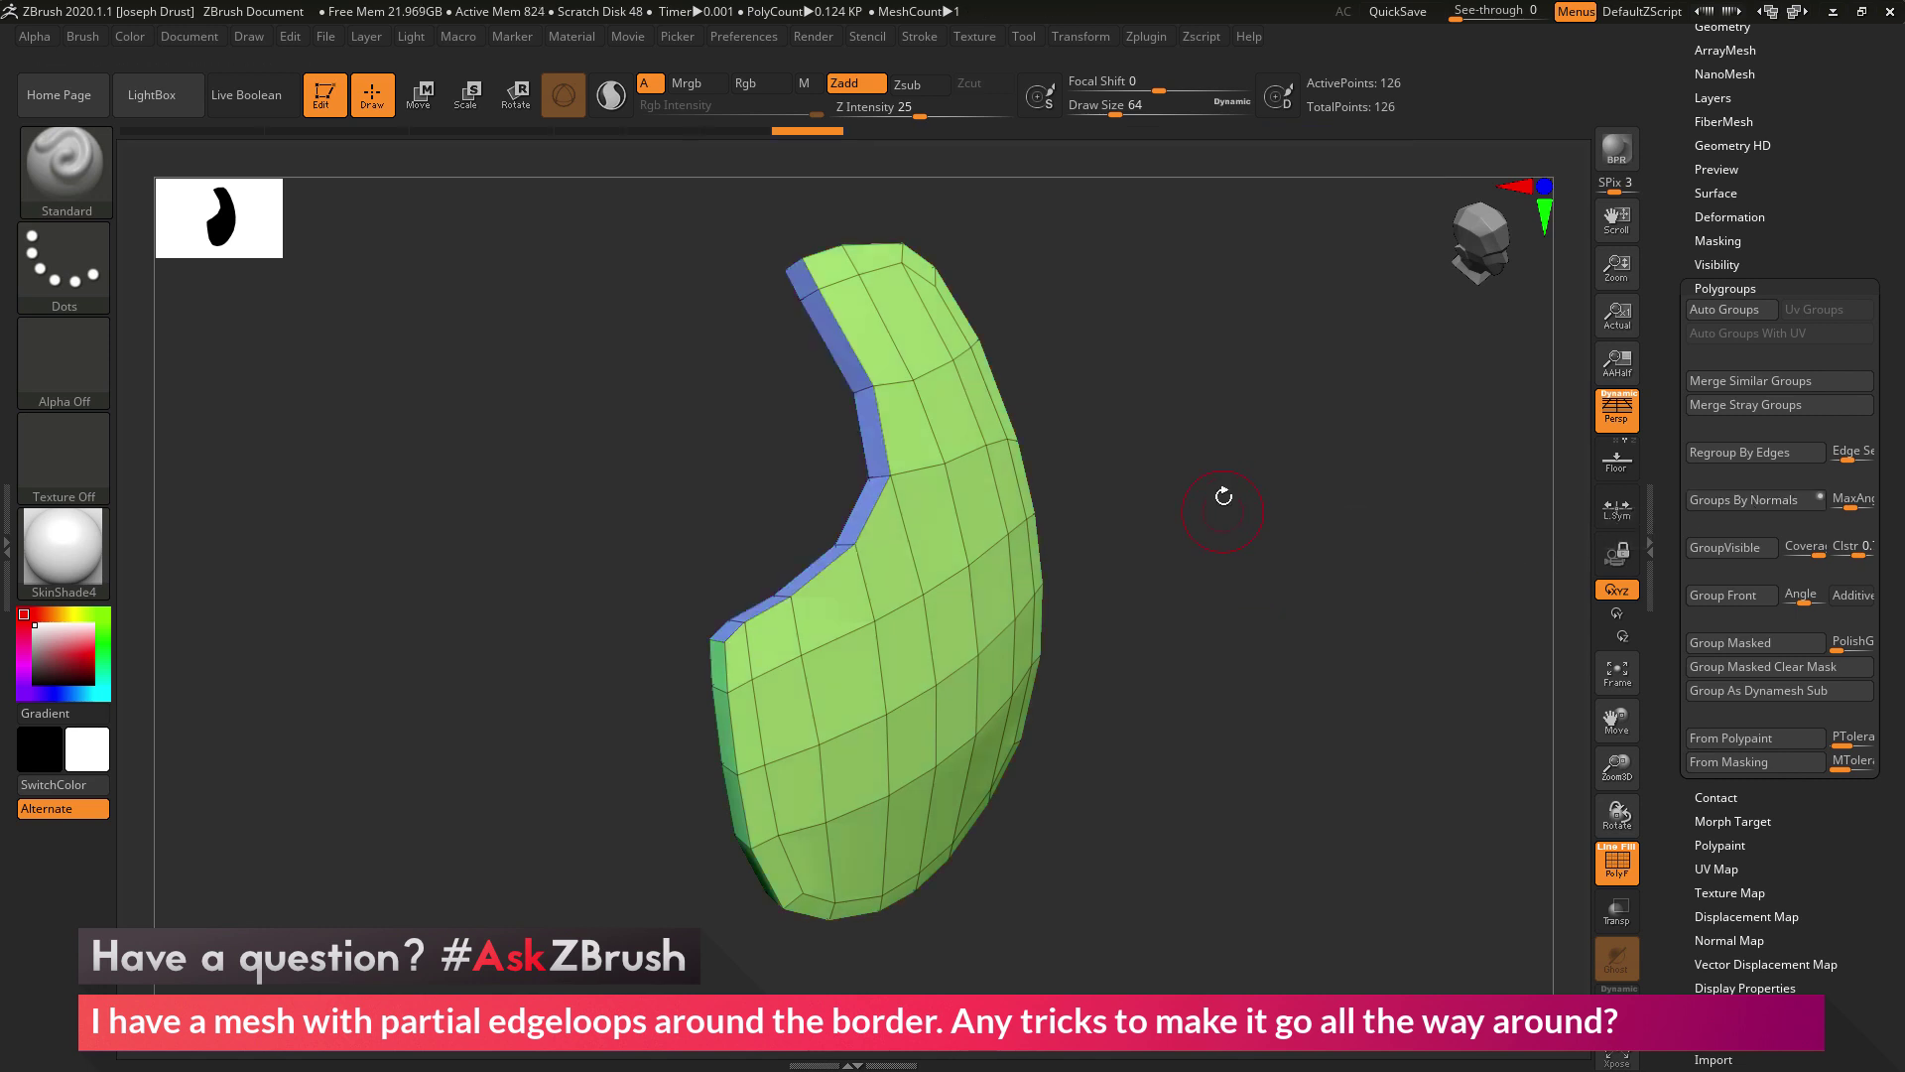
left_click_drag(1249, 368, 1237, 417)
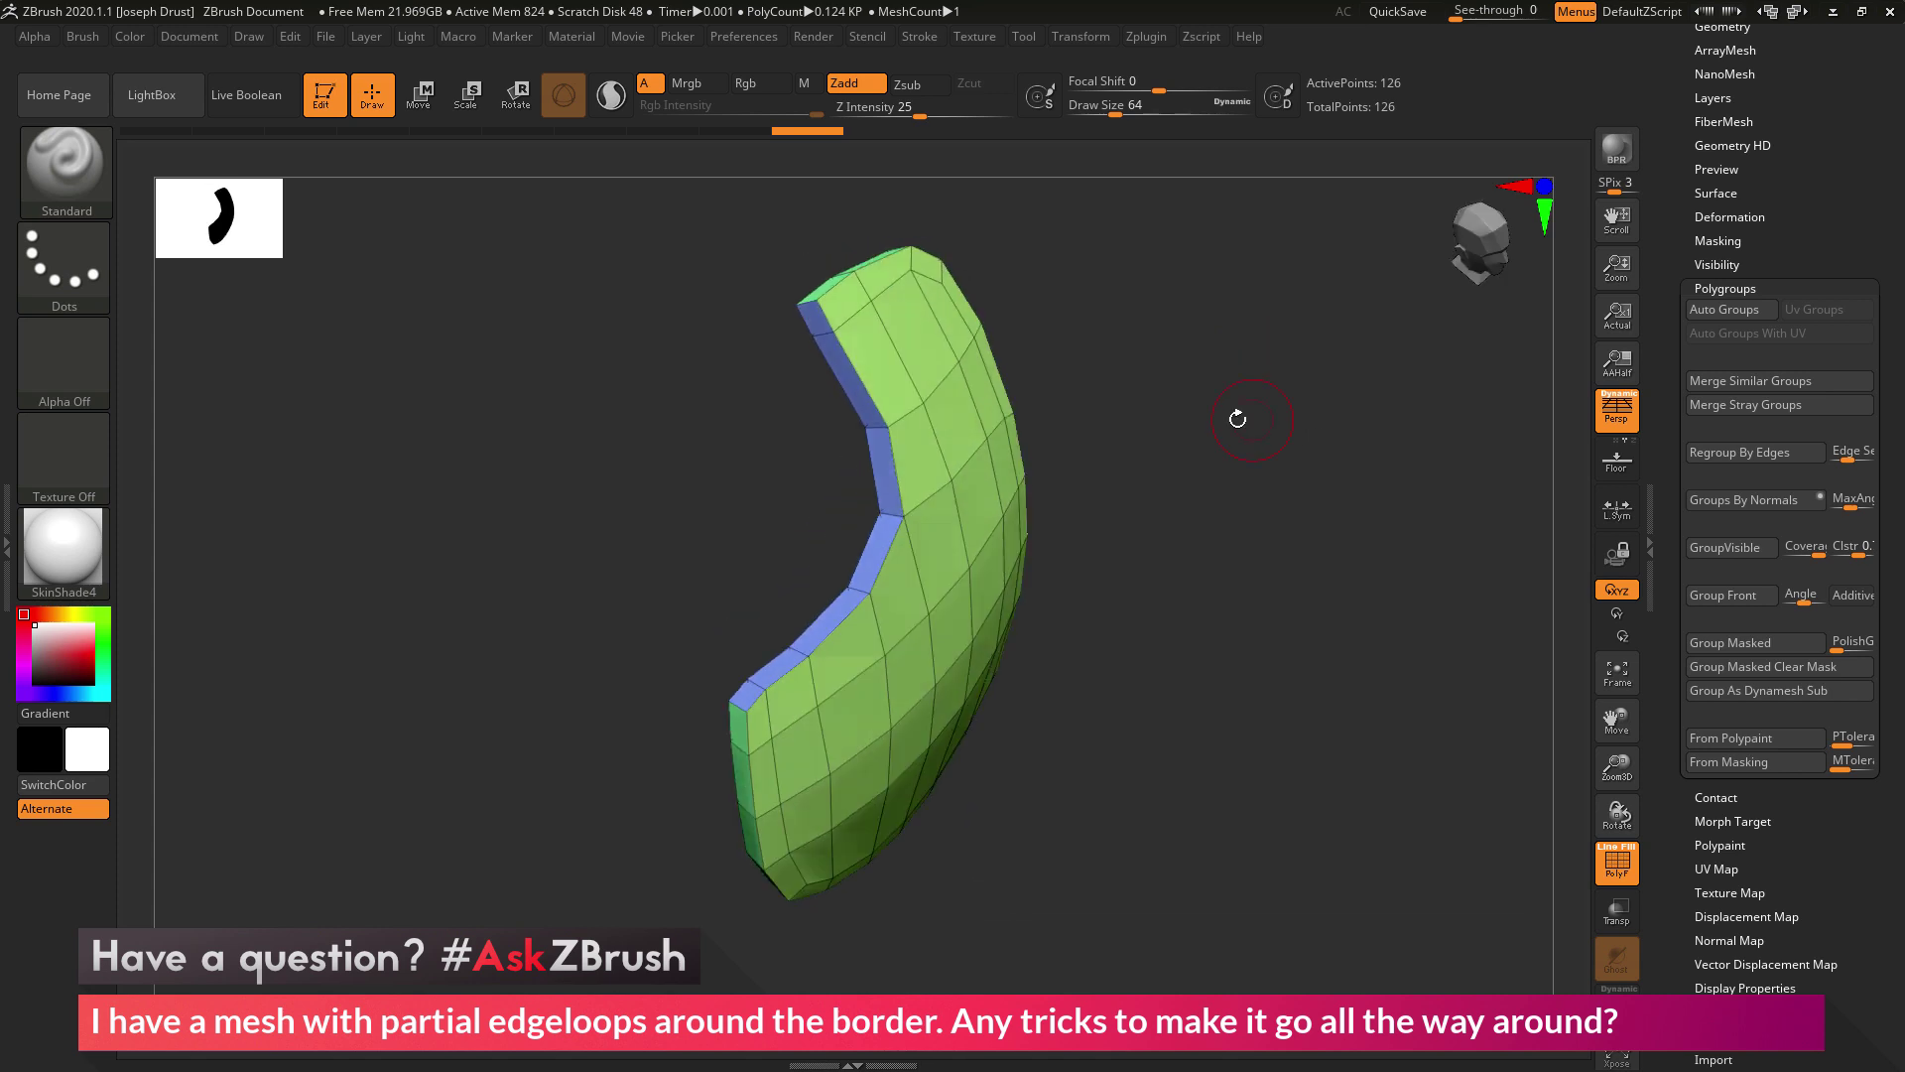
left_click_drag(1212, 596, 1316, 607)
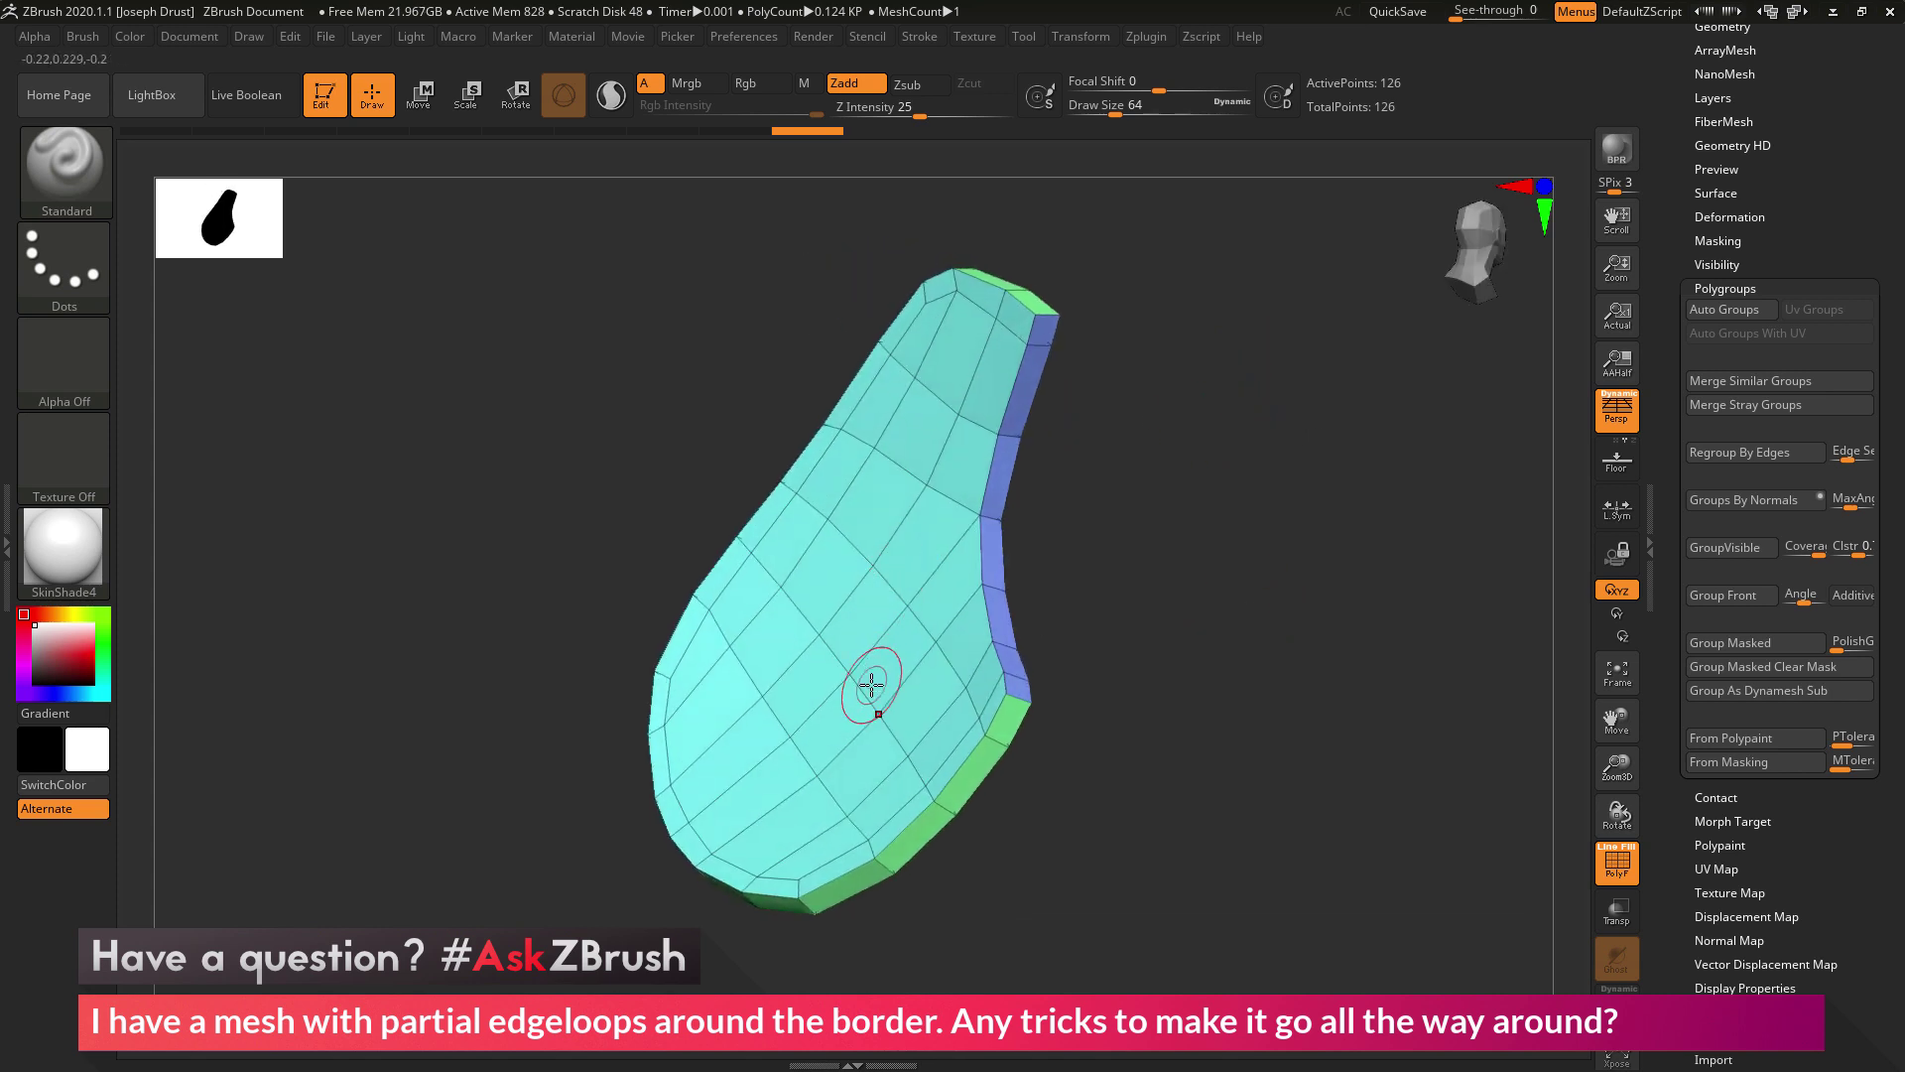
left_click_drag(1150, 674, 1201, 585)
left_click_drag(866, 875, 1190, 786)
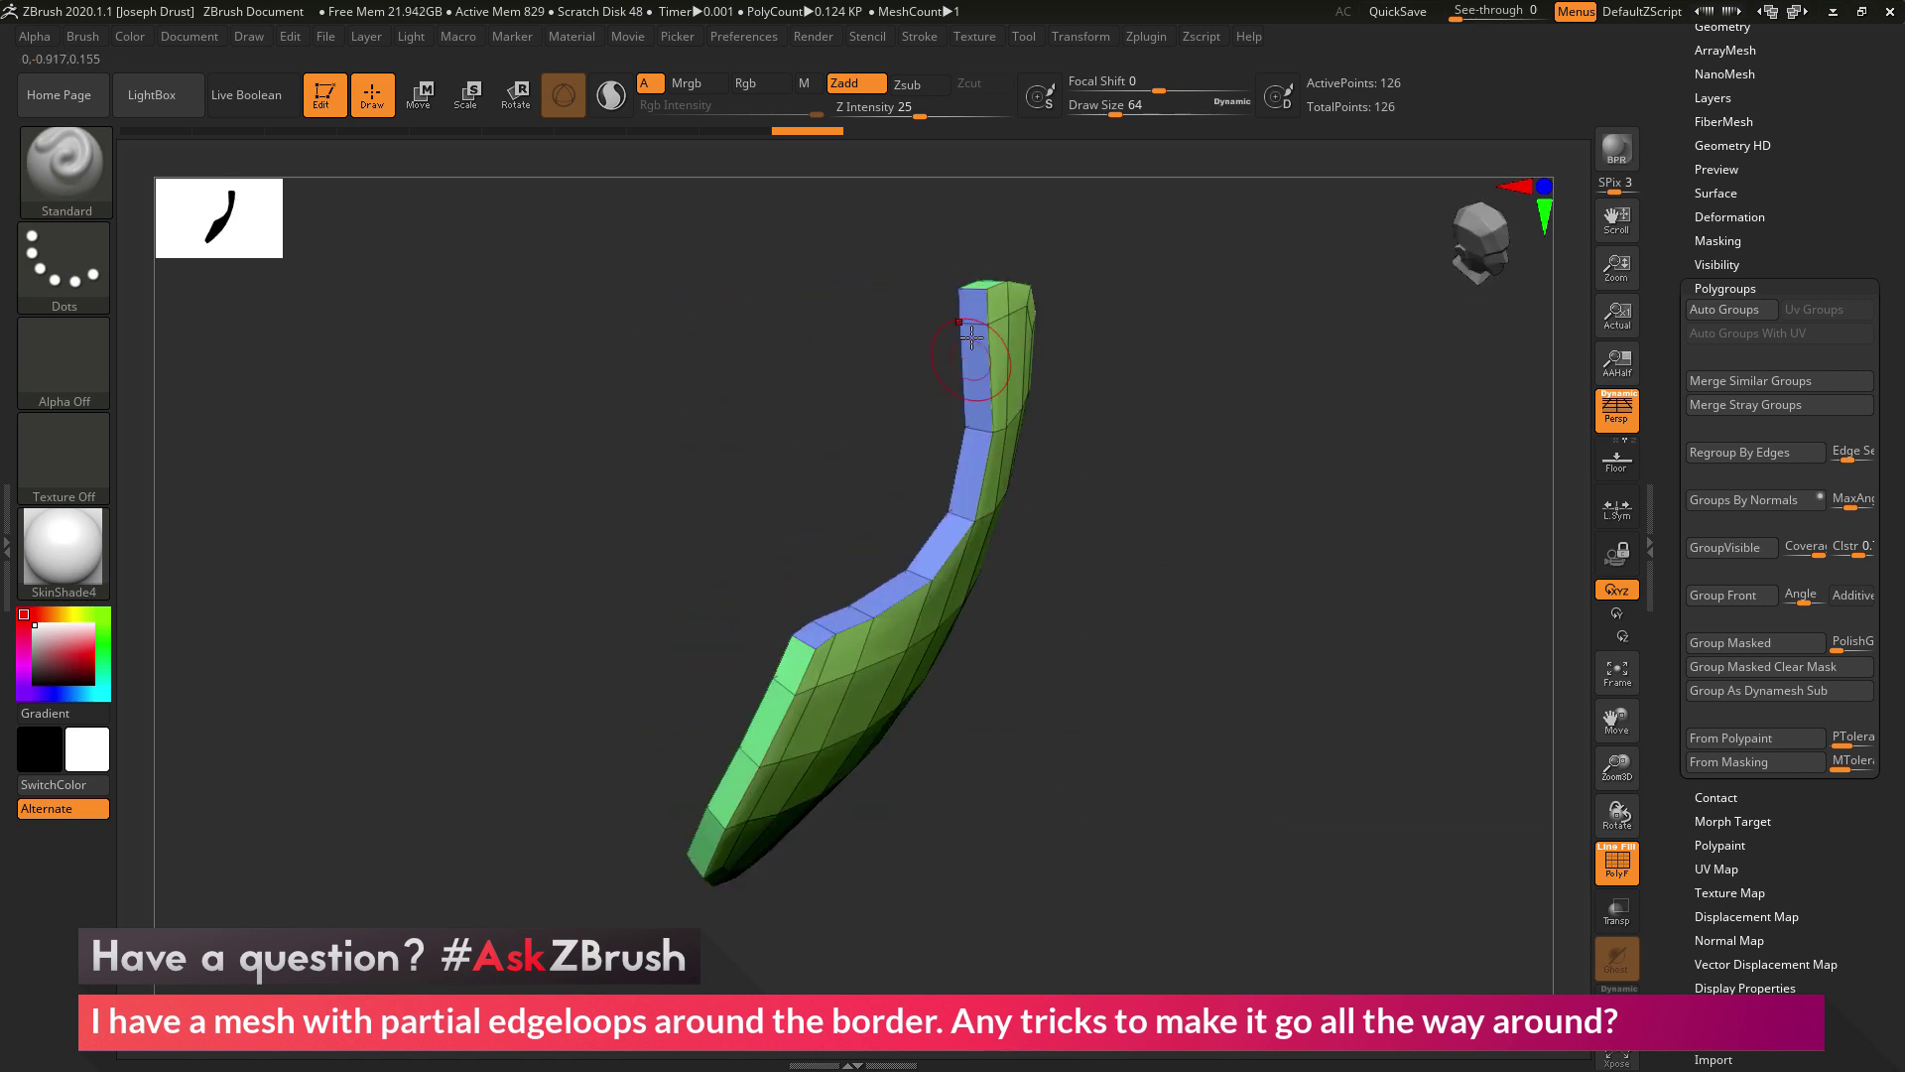
left_click_drag(1052, 615, 1240, 588)
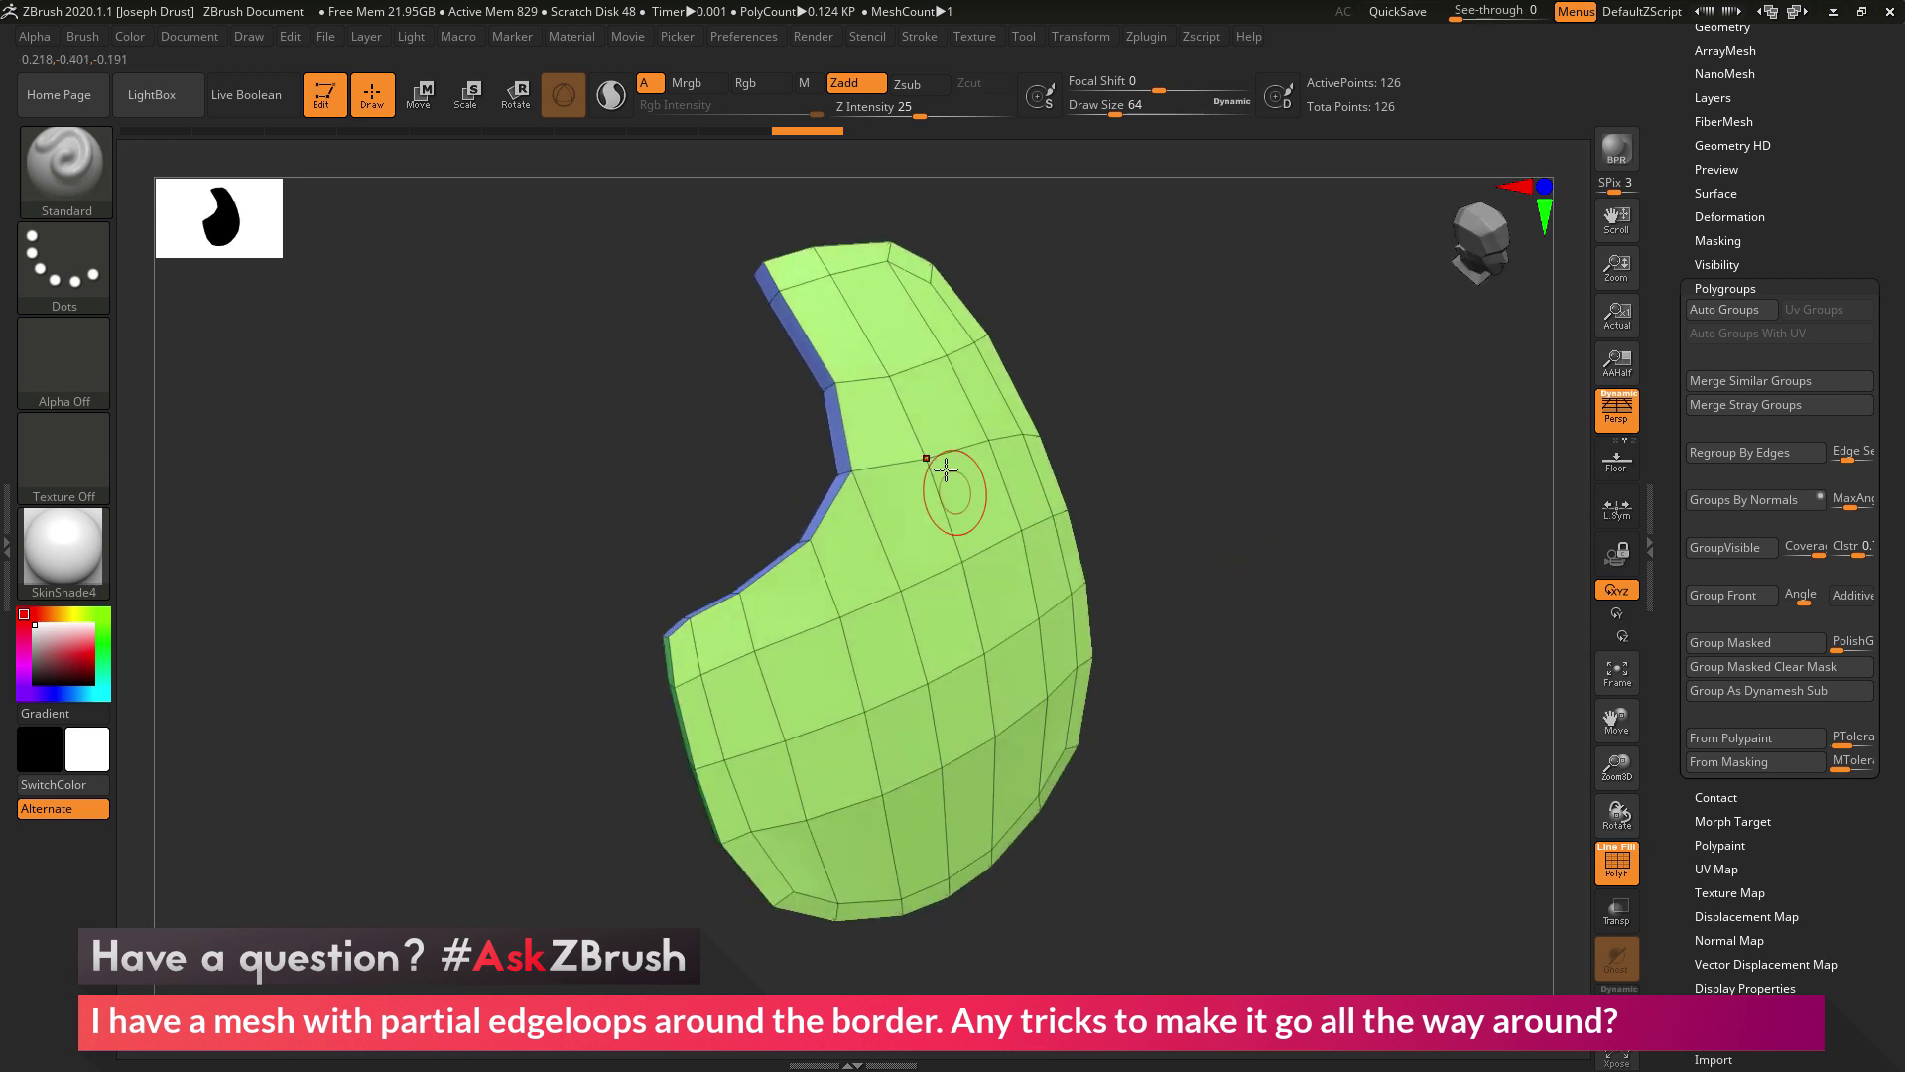
left_click_drag(1275, 409, 1307, 409)
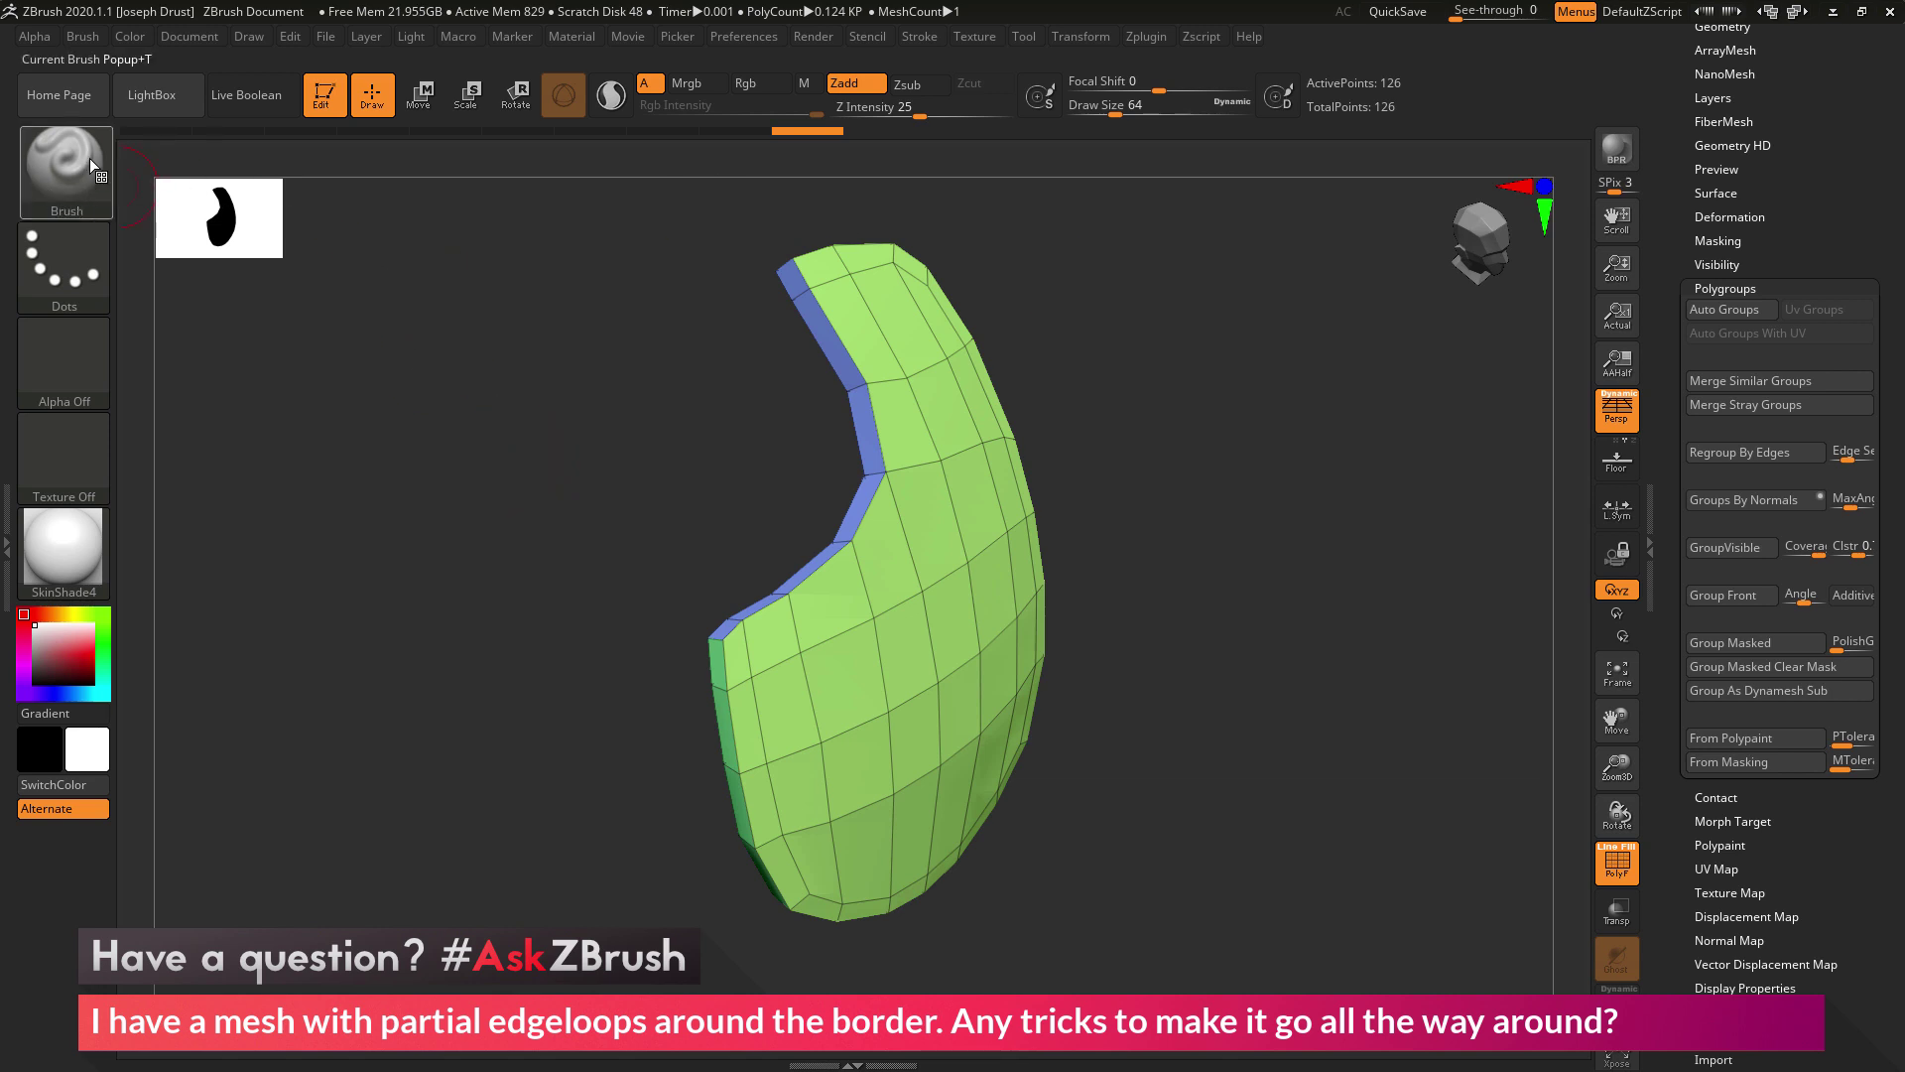
Step: Switch to the ZModeler polygon modelling brush and turn the mesh to widen the inner border
left_click(68, 175)
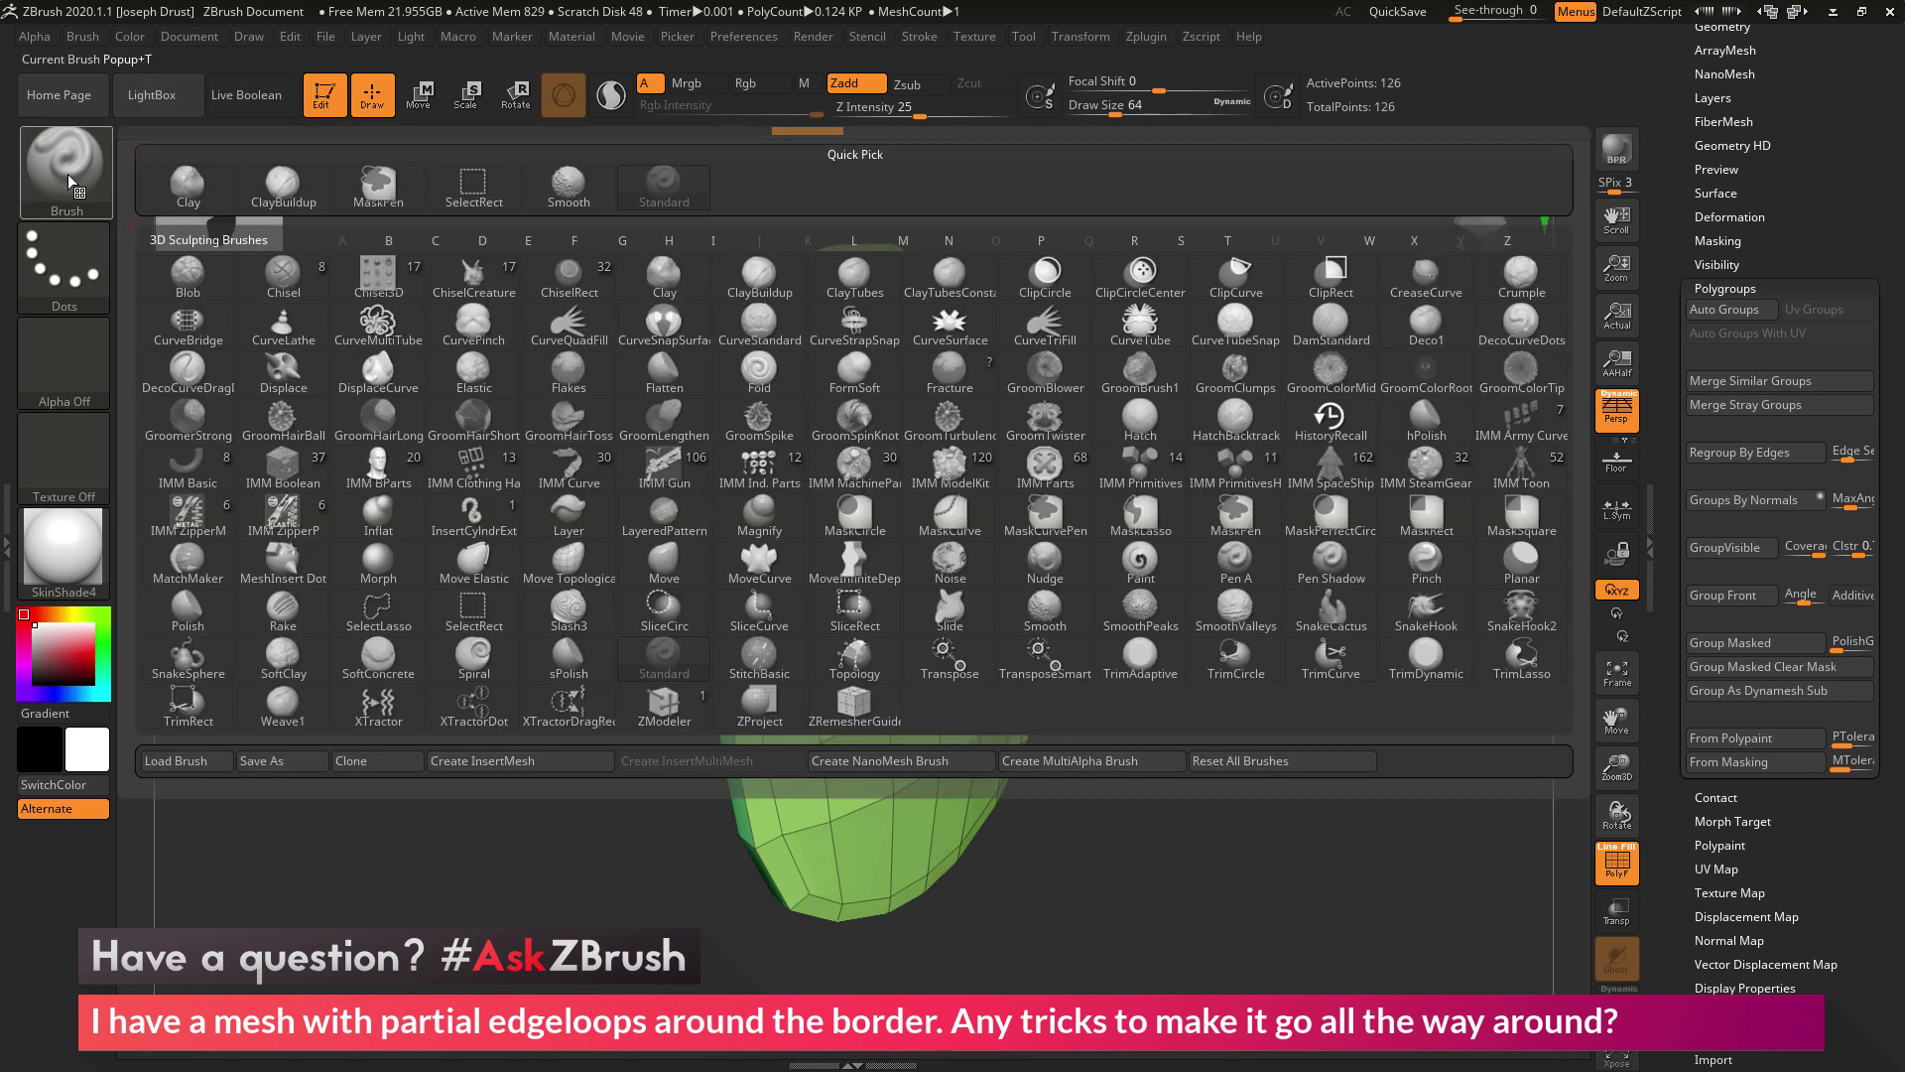
left_click(665, 707)
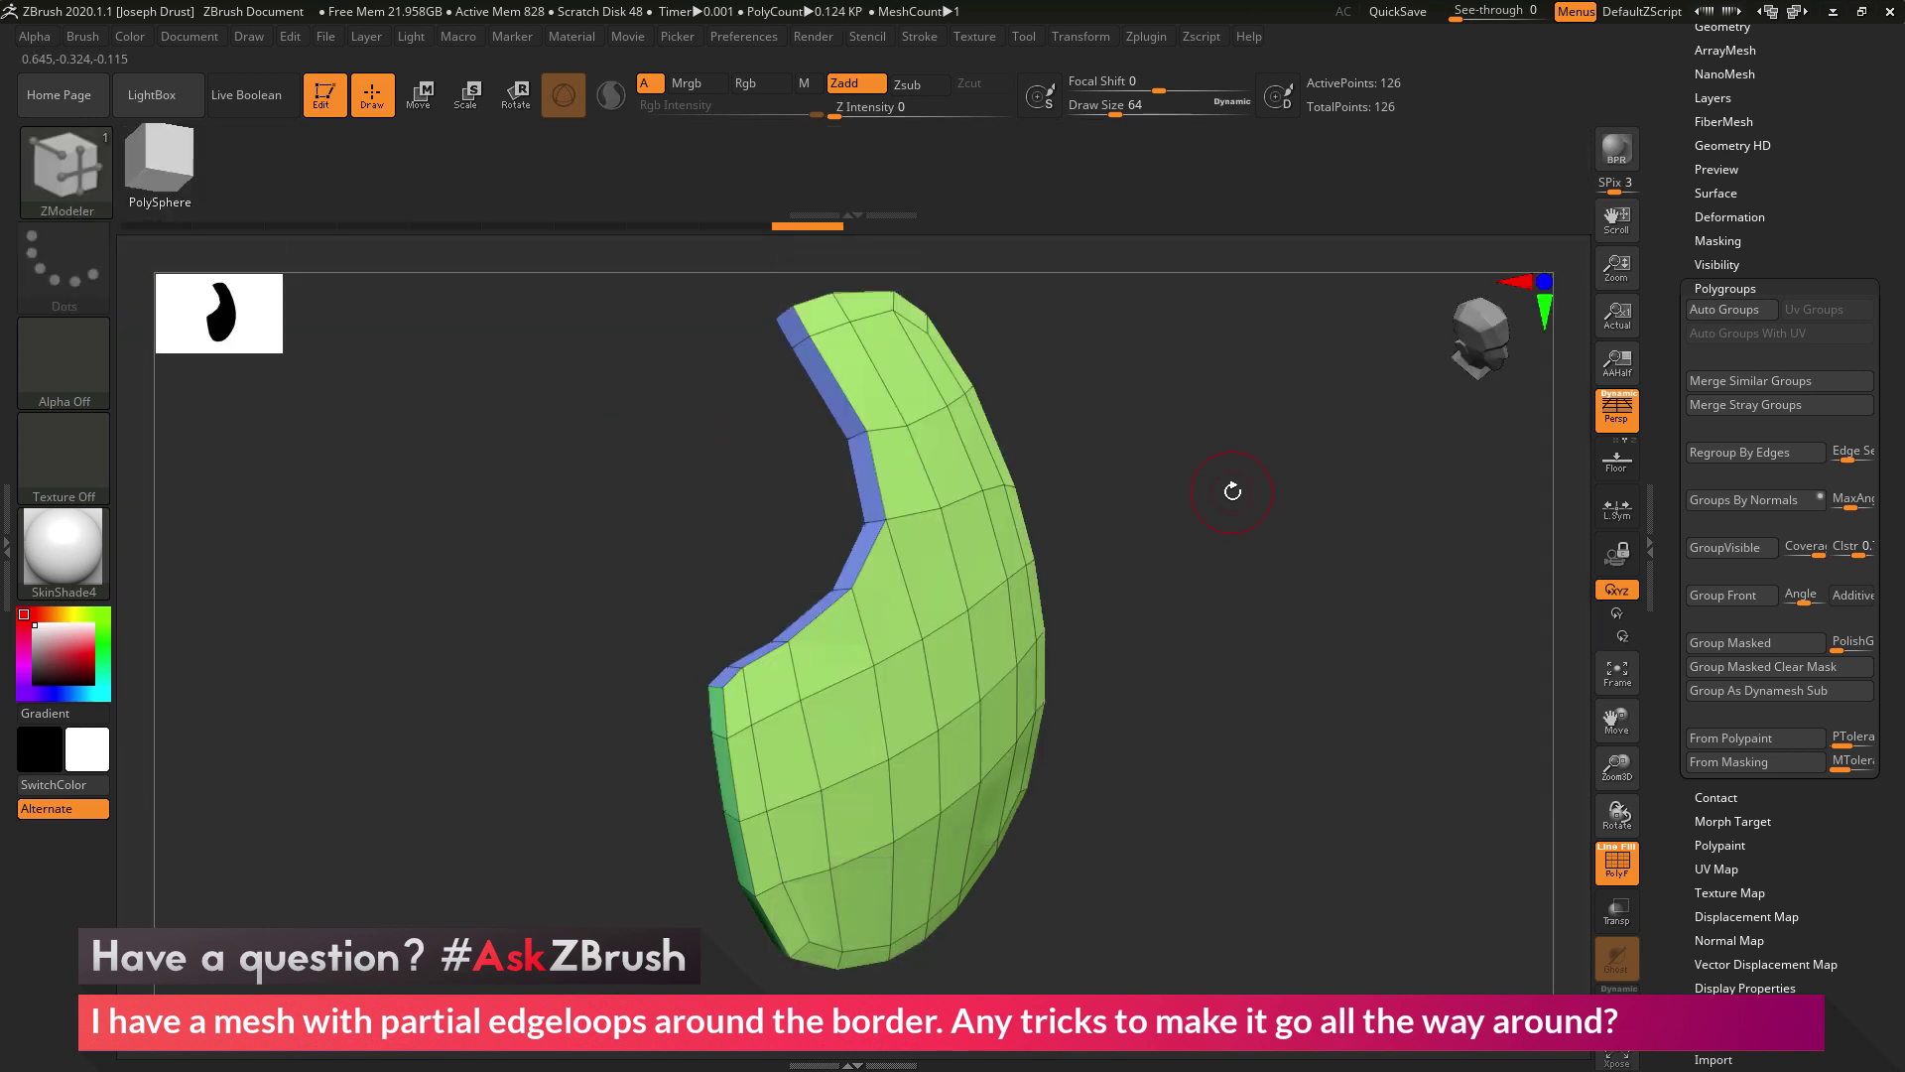
left_click_drag(1233, 489, 1219, 513)
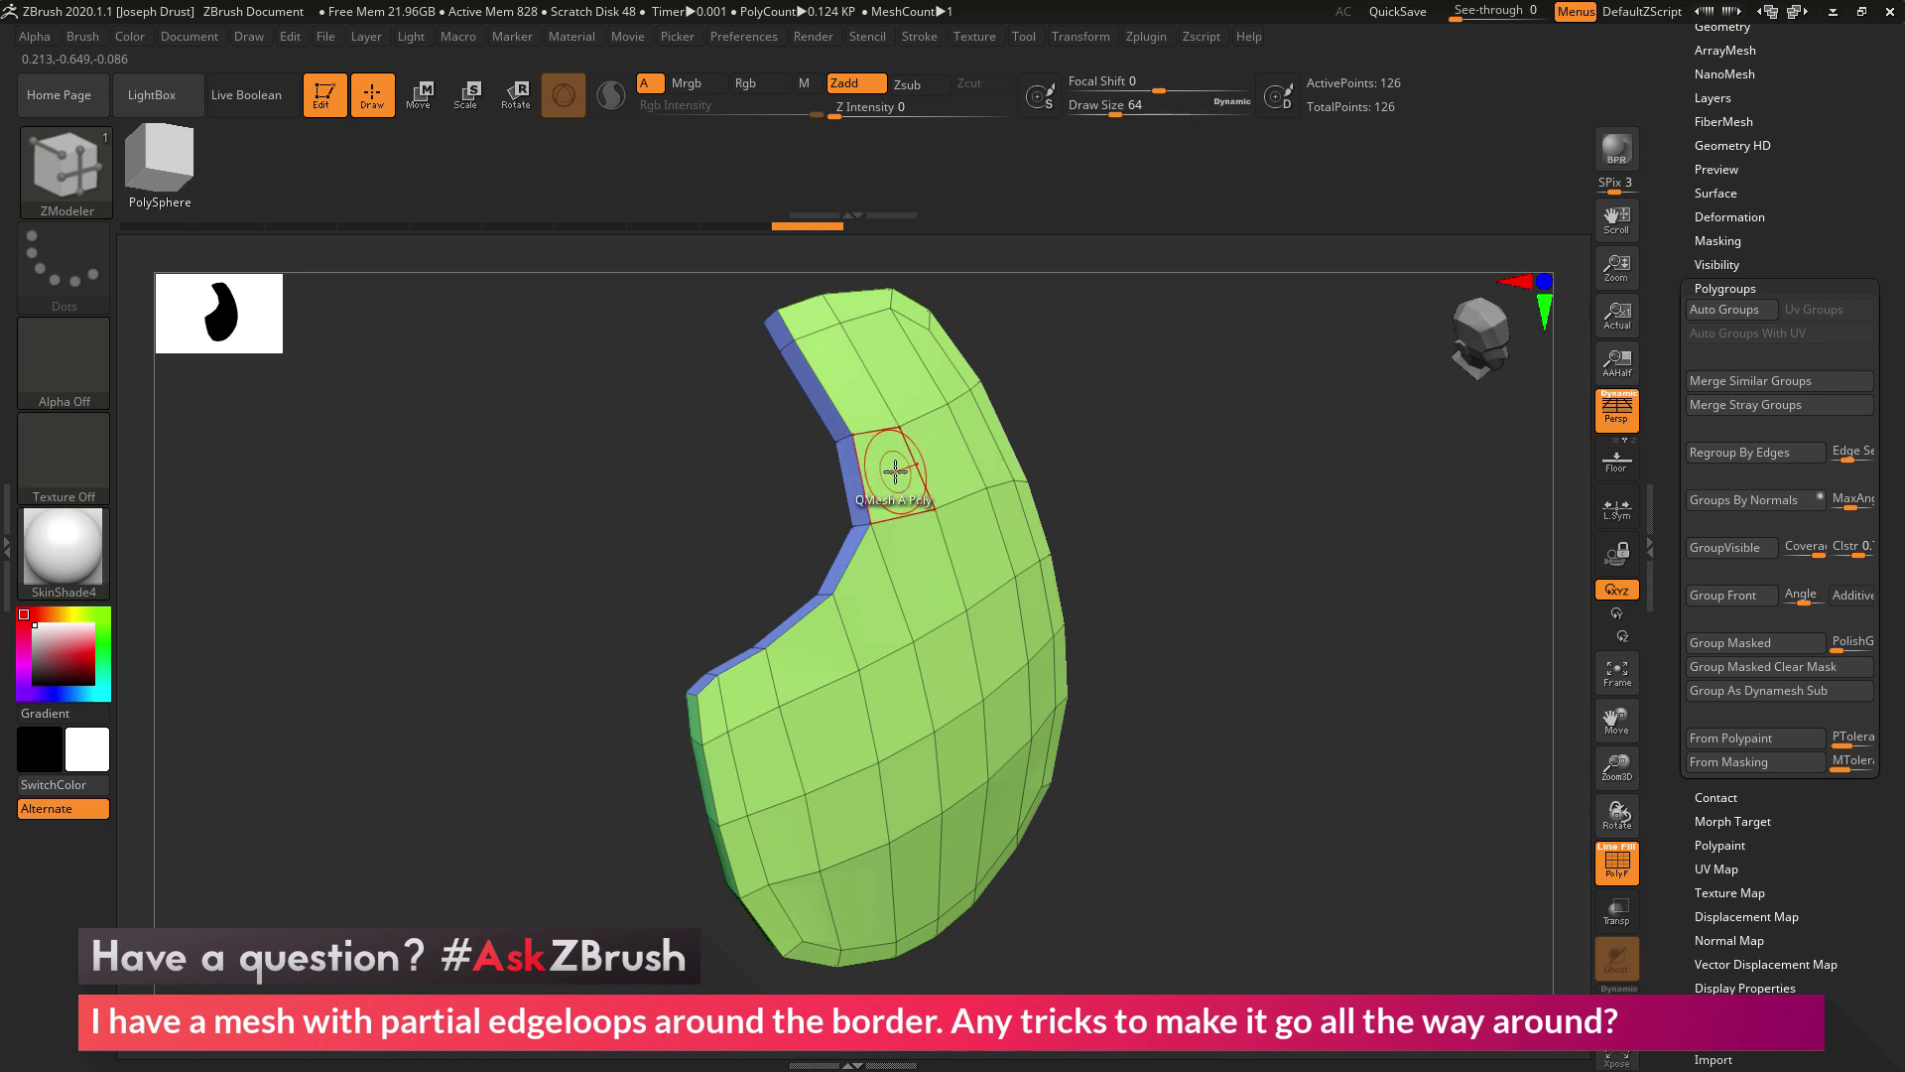
mouse_move(1077, 480)
left_mouse_down()
mouse_move(1141, 475)
mouse_move(1074, 483)
left_mouse_up()
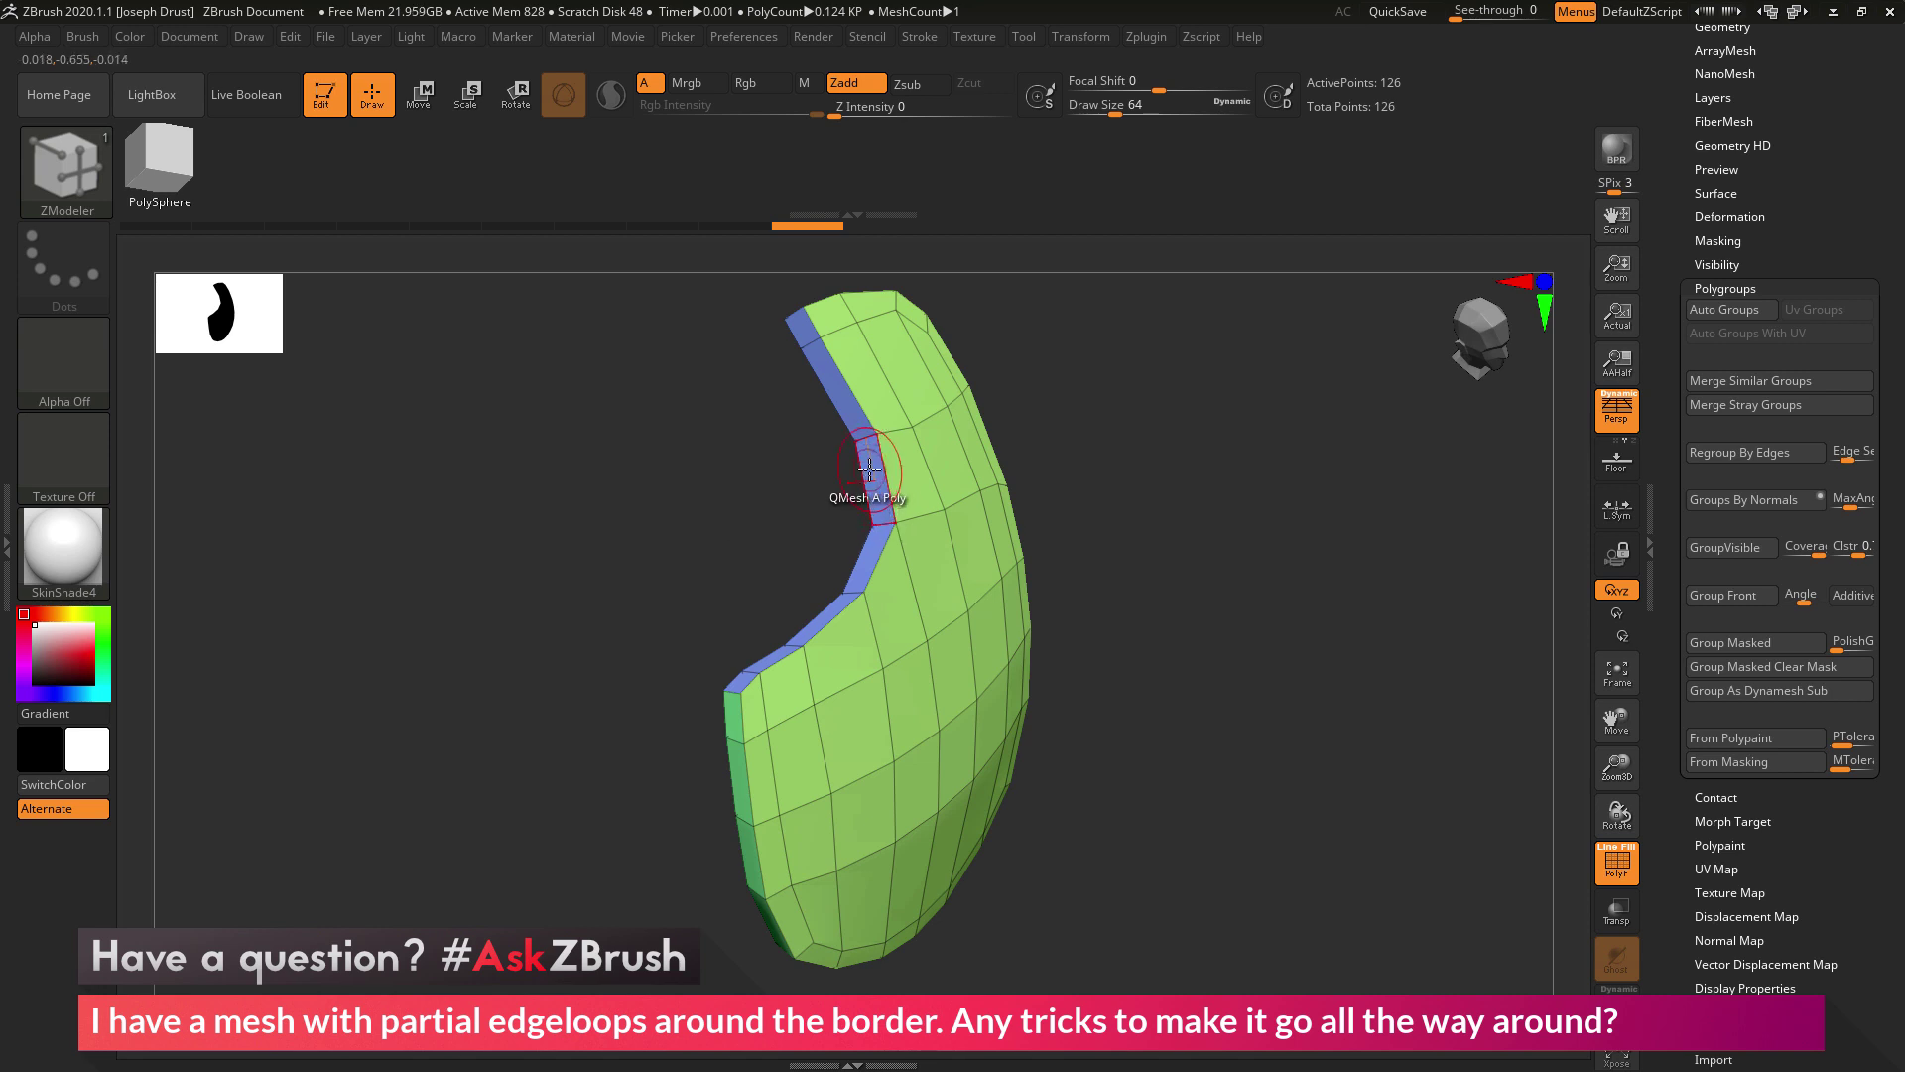
Step: Remove the block accidentally extruded from the top border polygon with Ctrl+Z
left_click_drag(817, 425, 1110, 488)
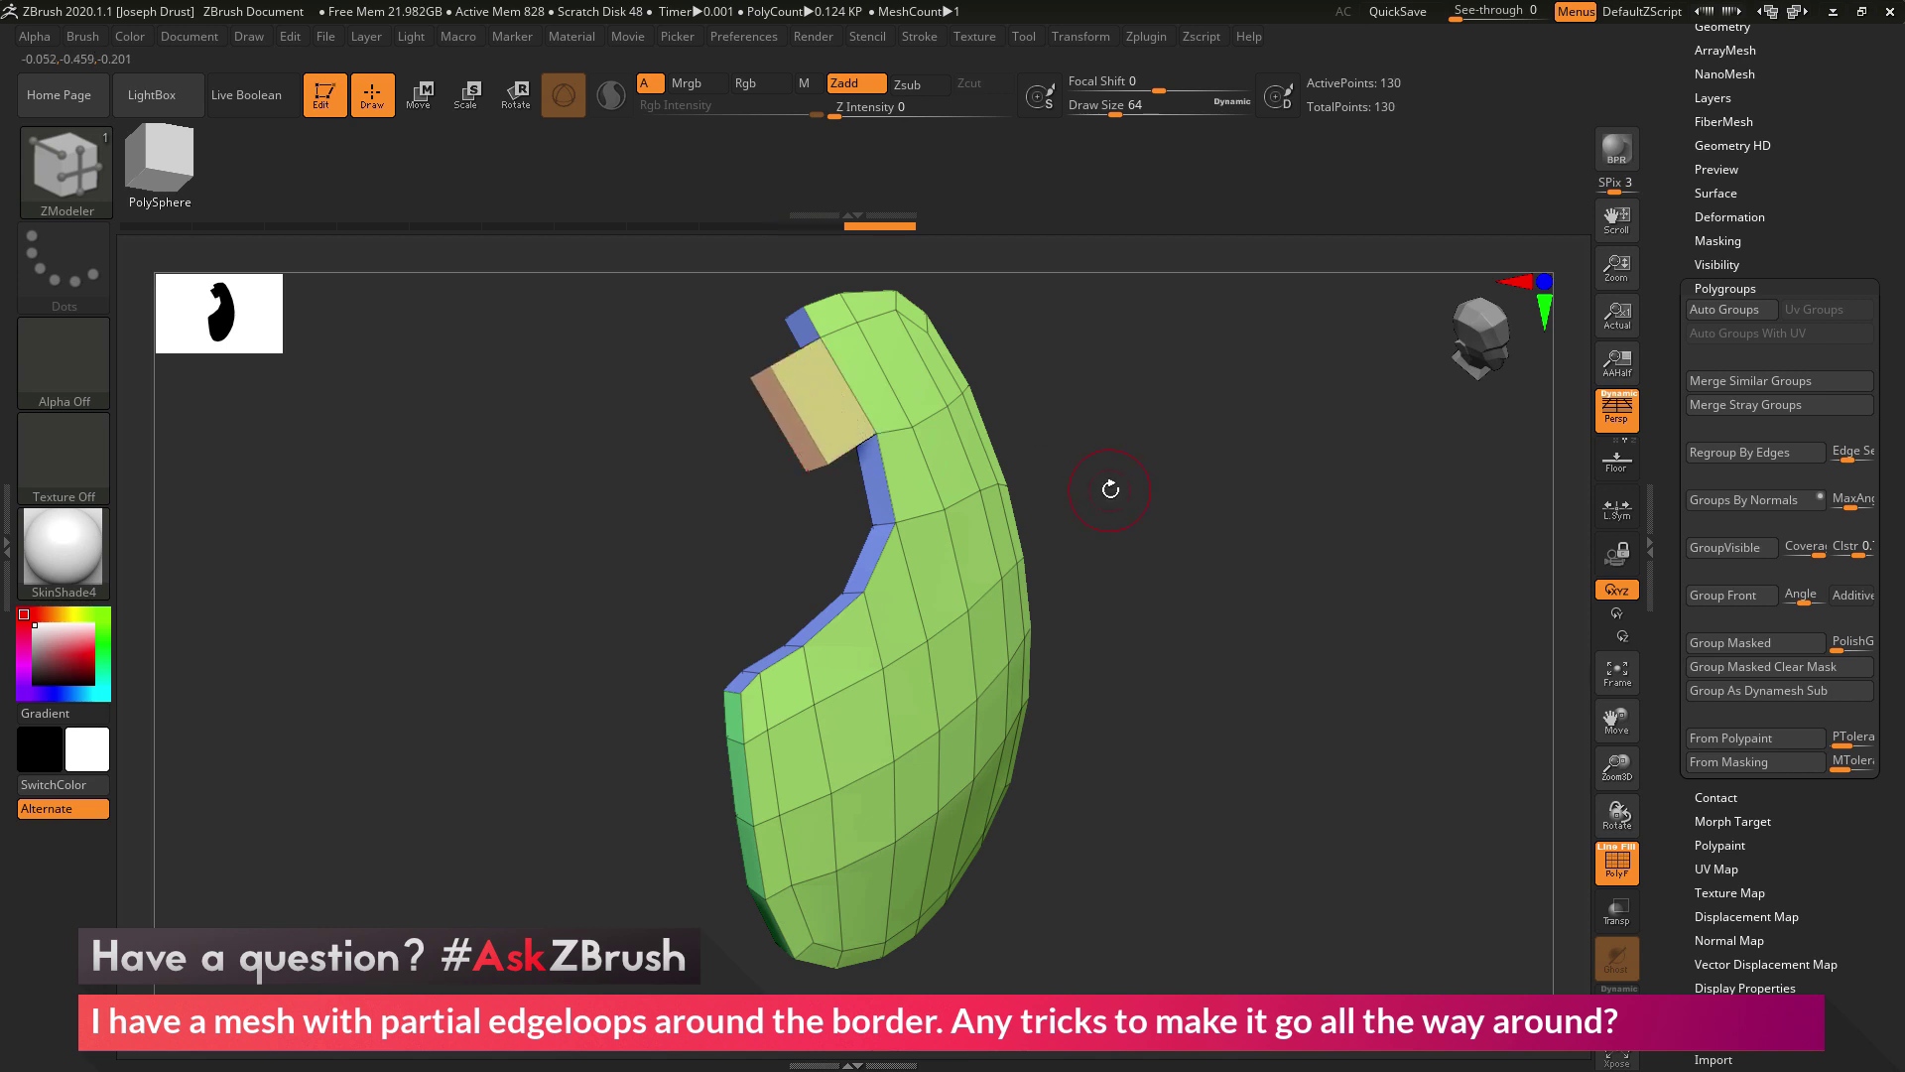
key("ctrl")
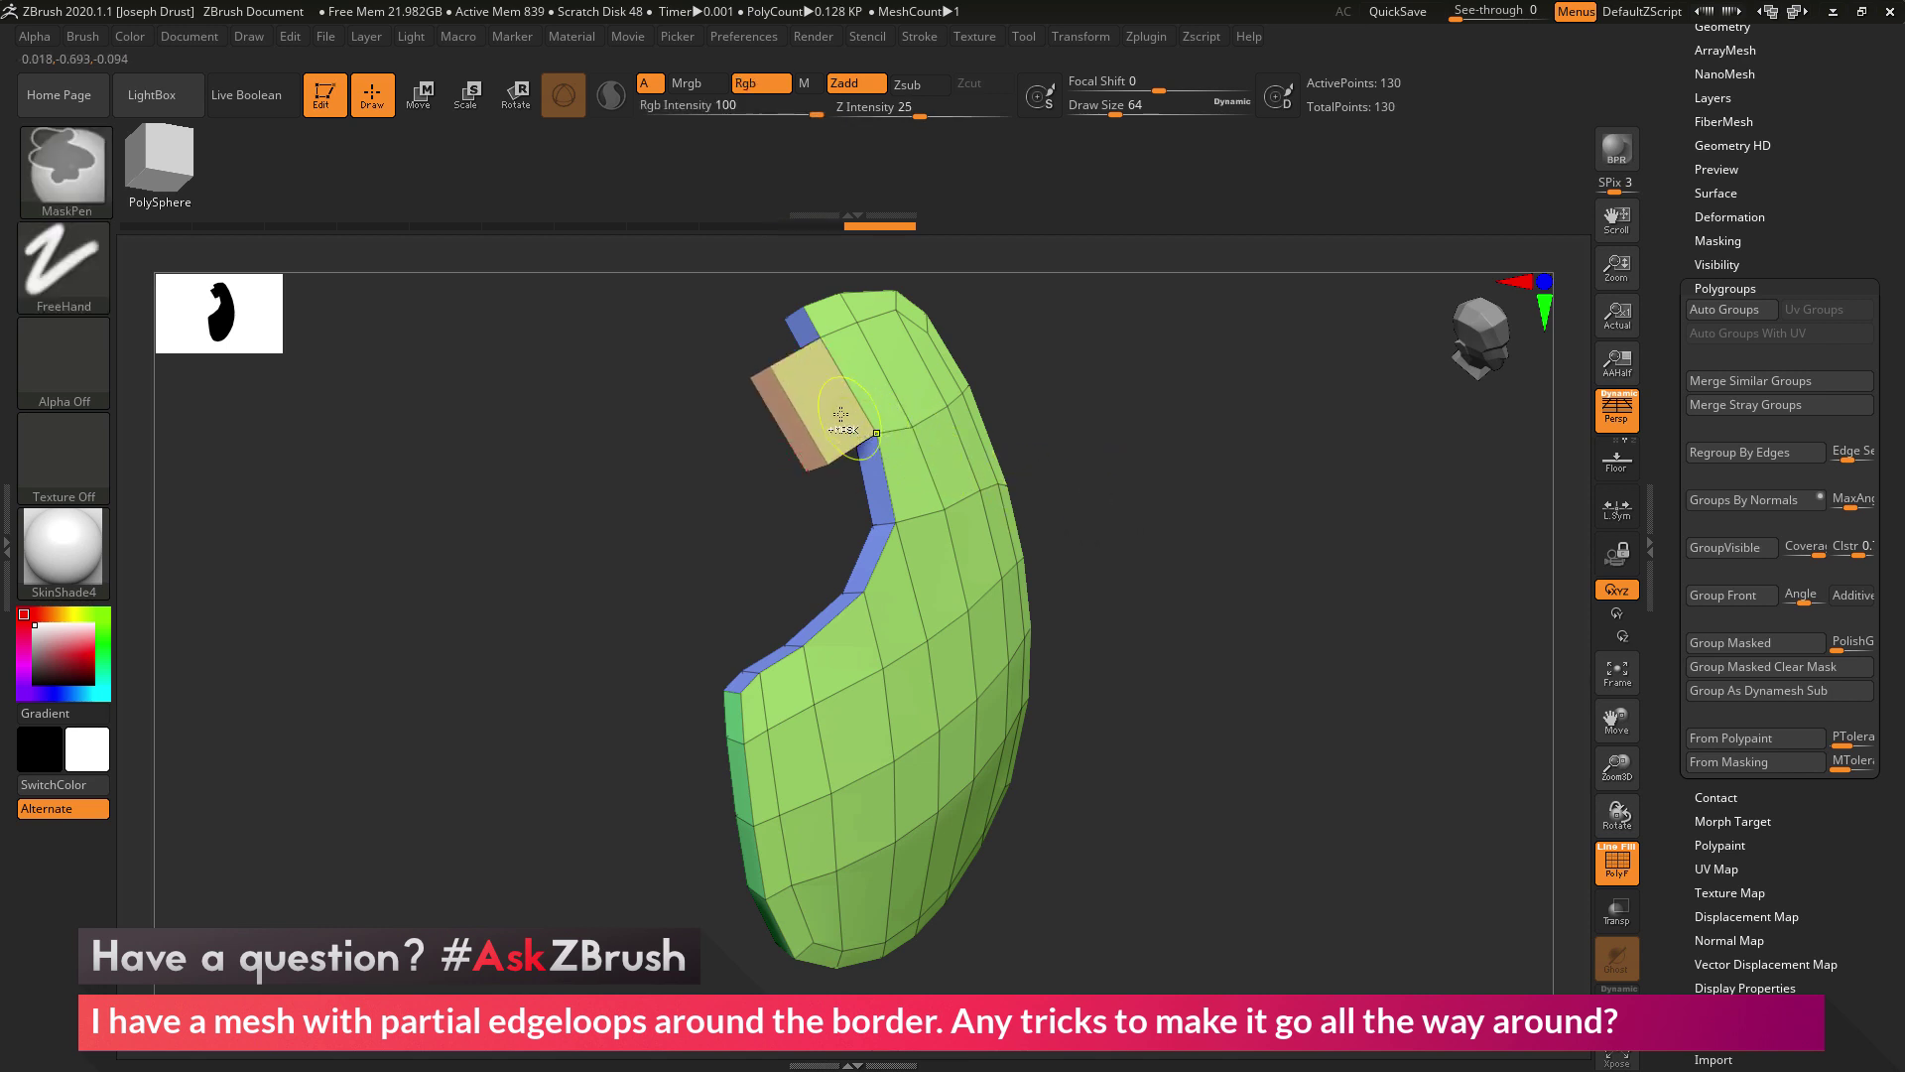
key("ctrl+z")
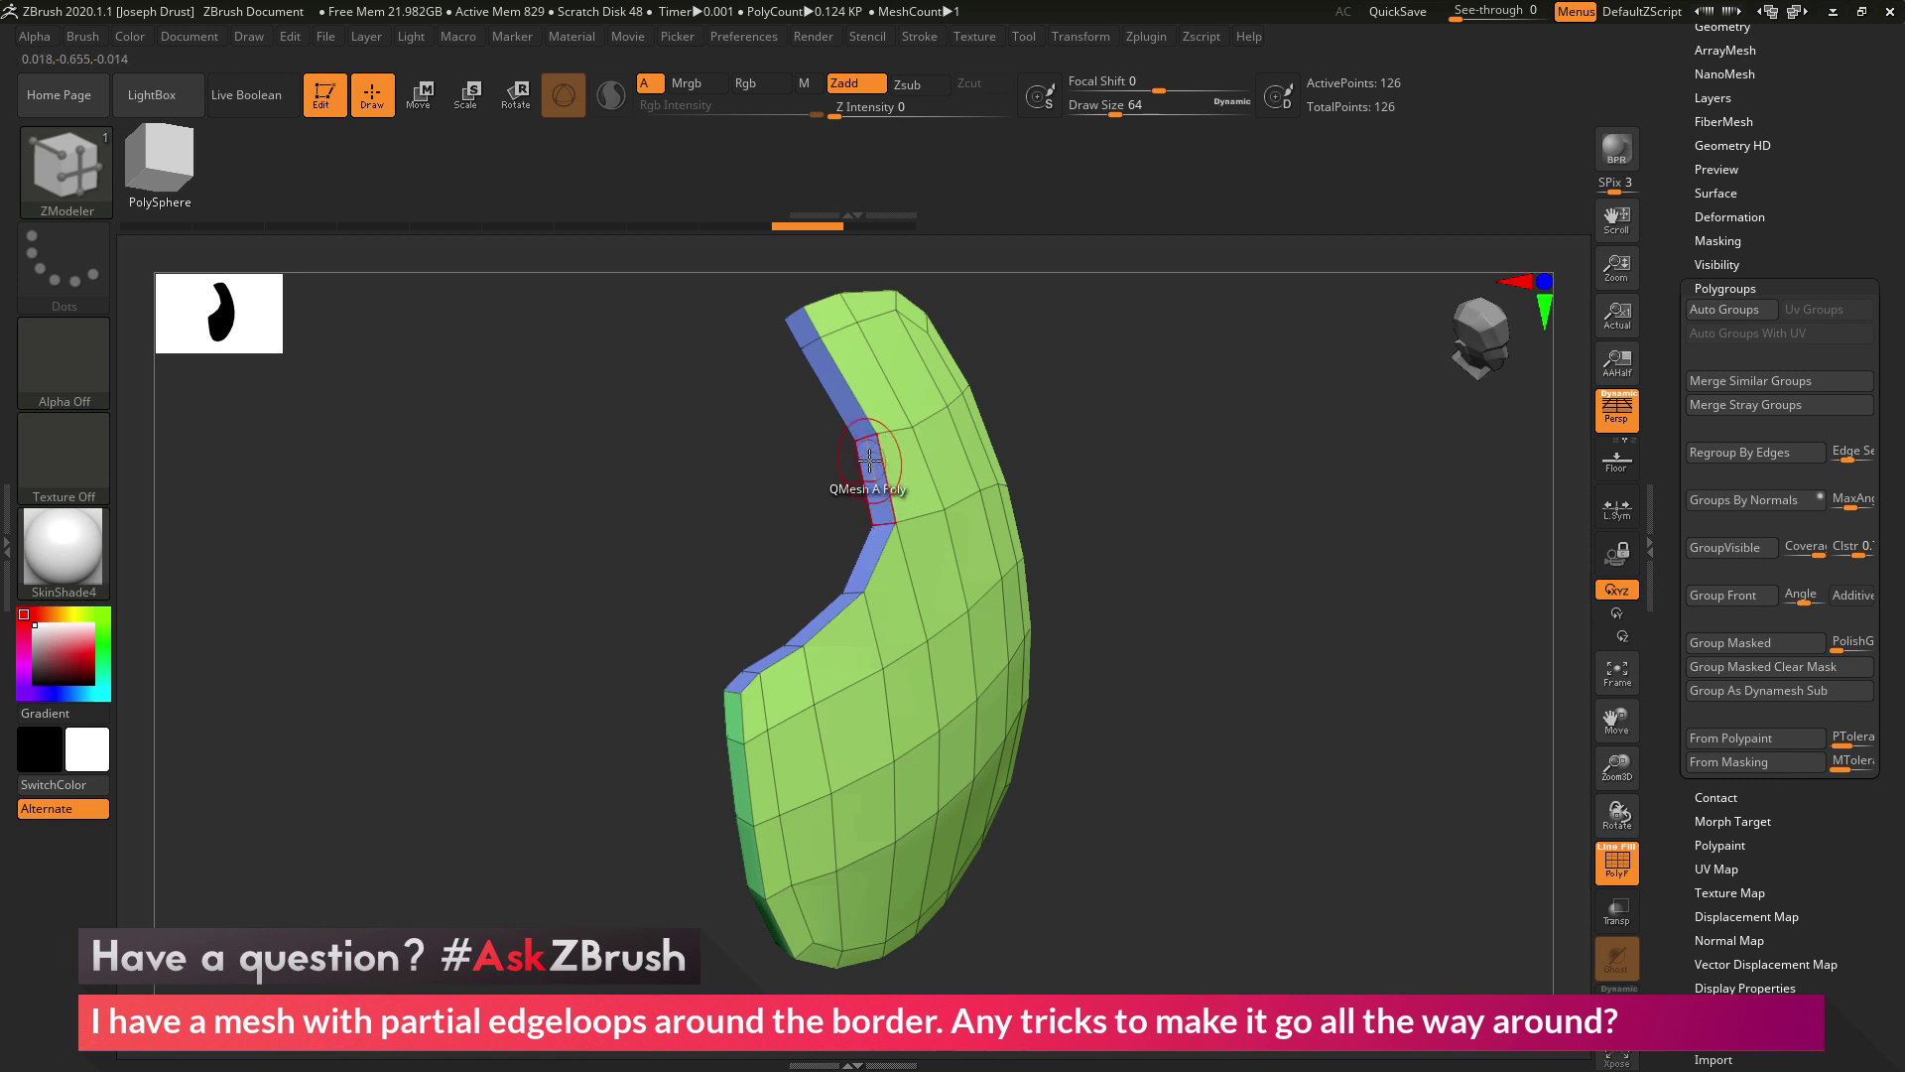
Step: Set the ZModeler polygon QMesh action's Target to Polygroup Island
key("space")
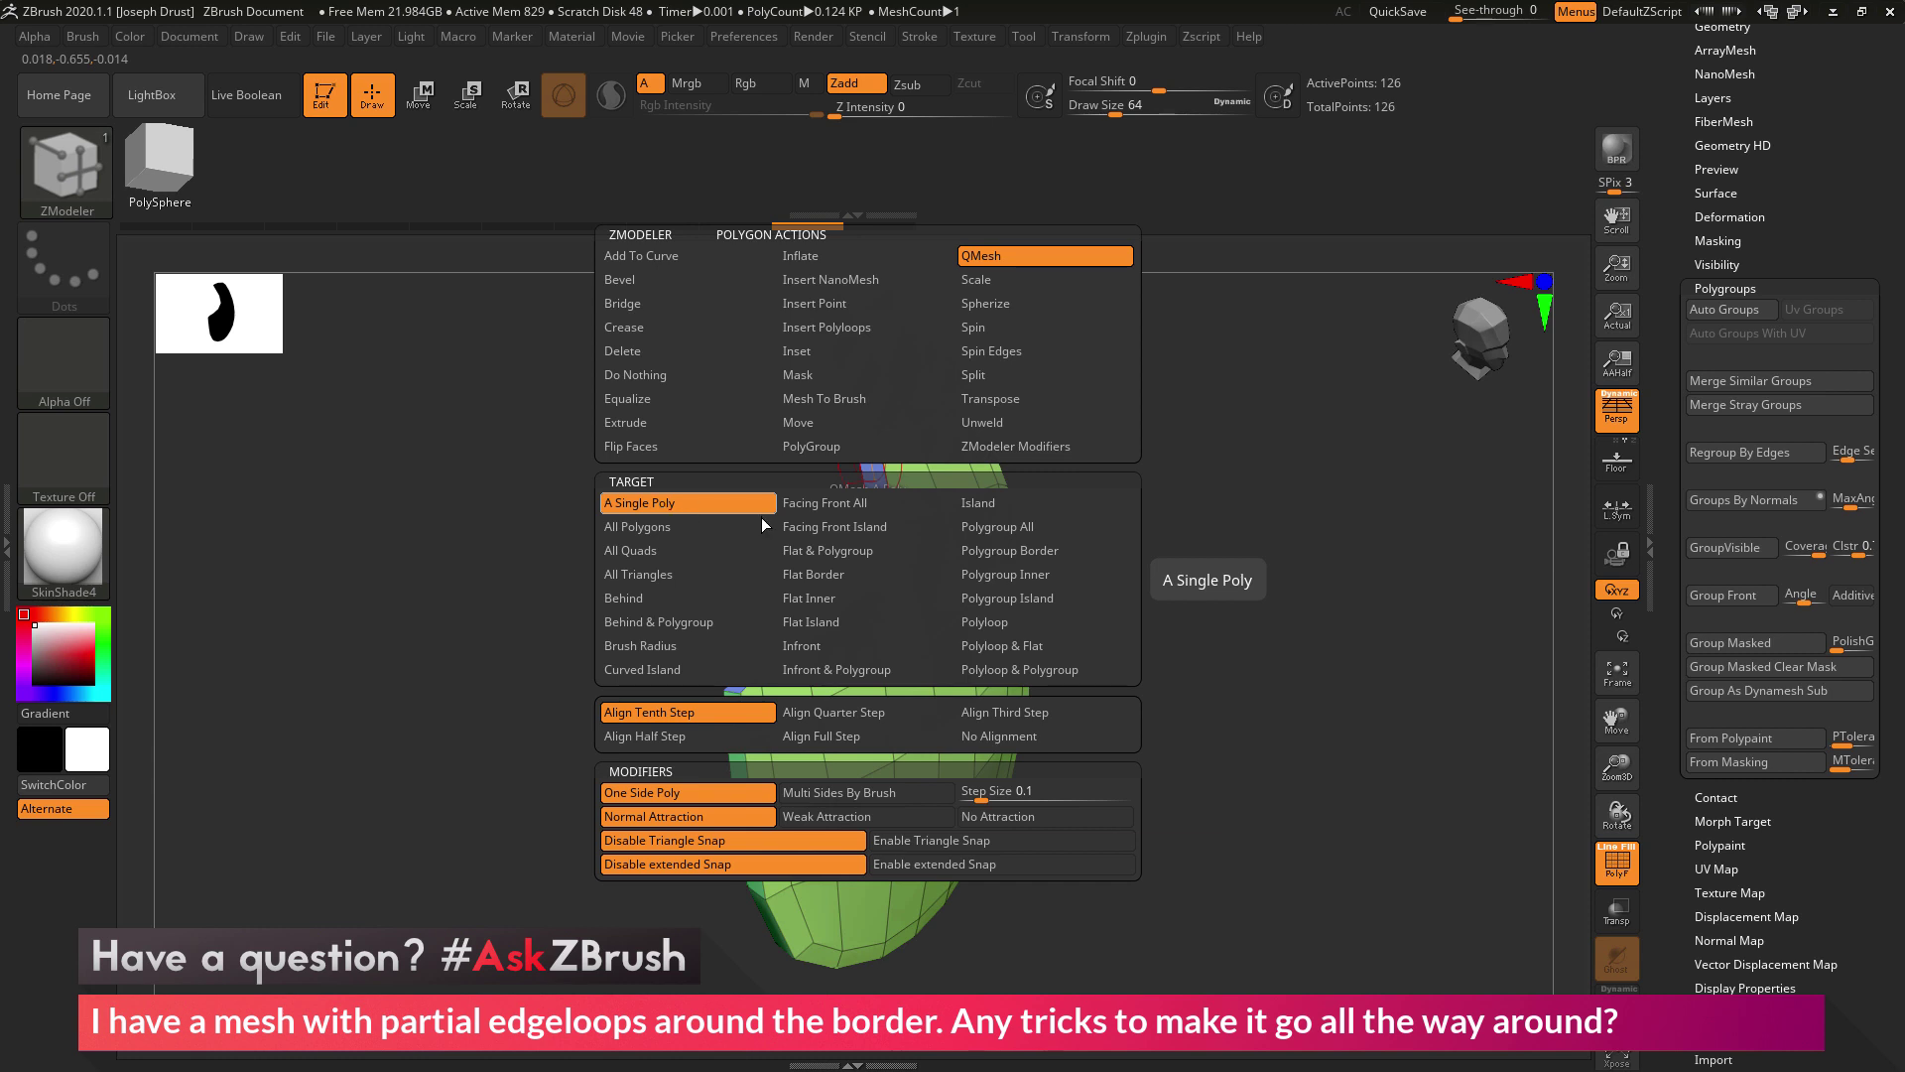
left_click(1027, 599)
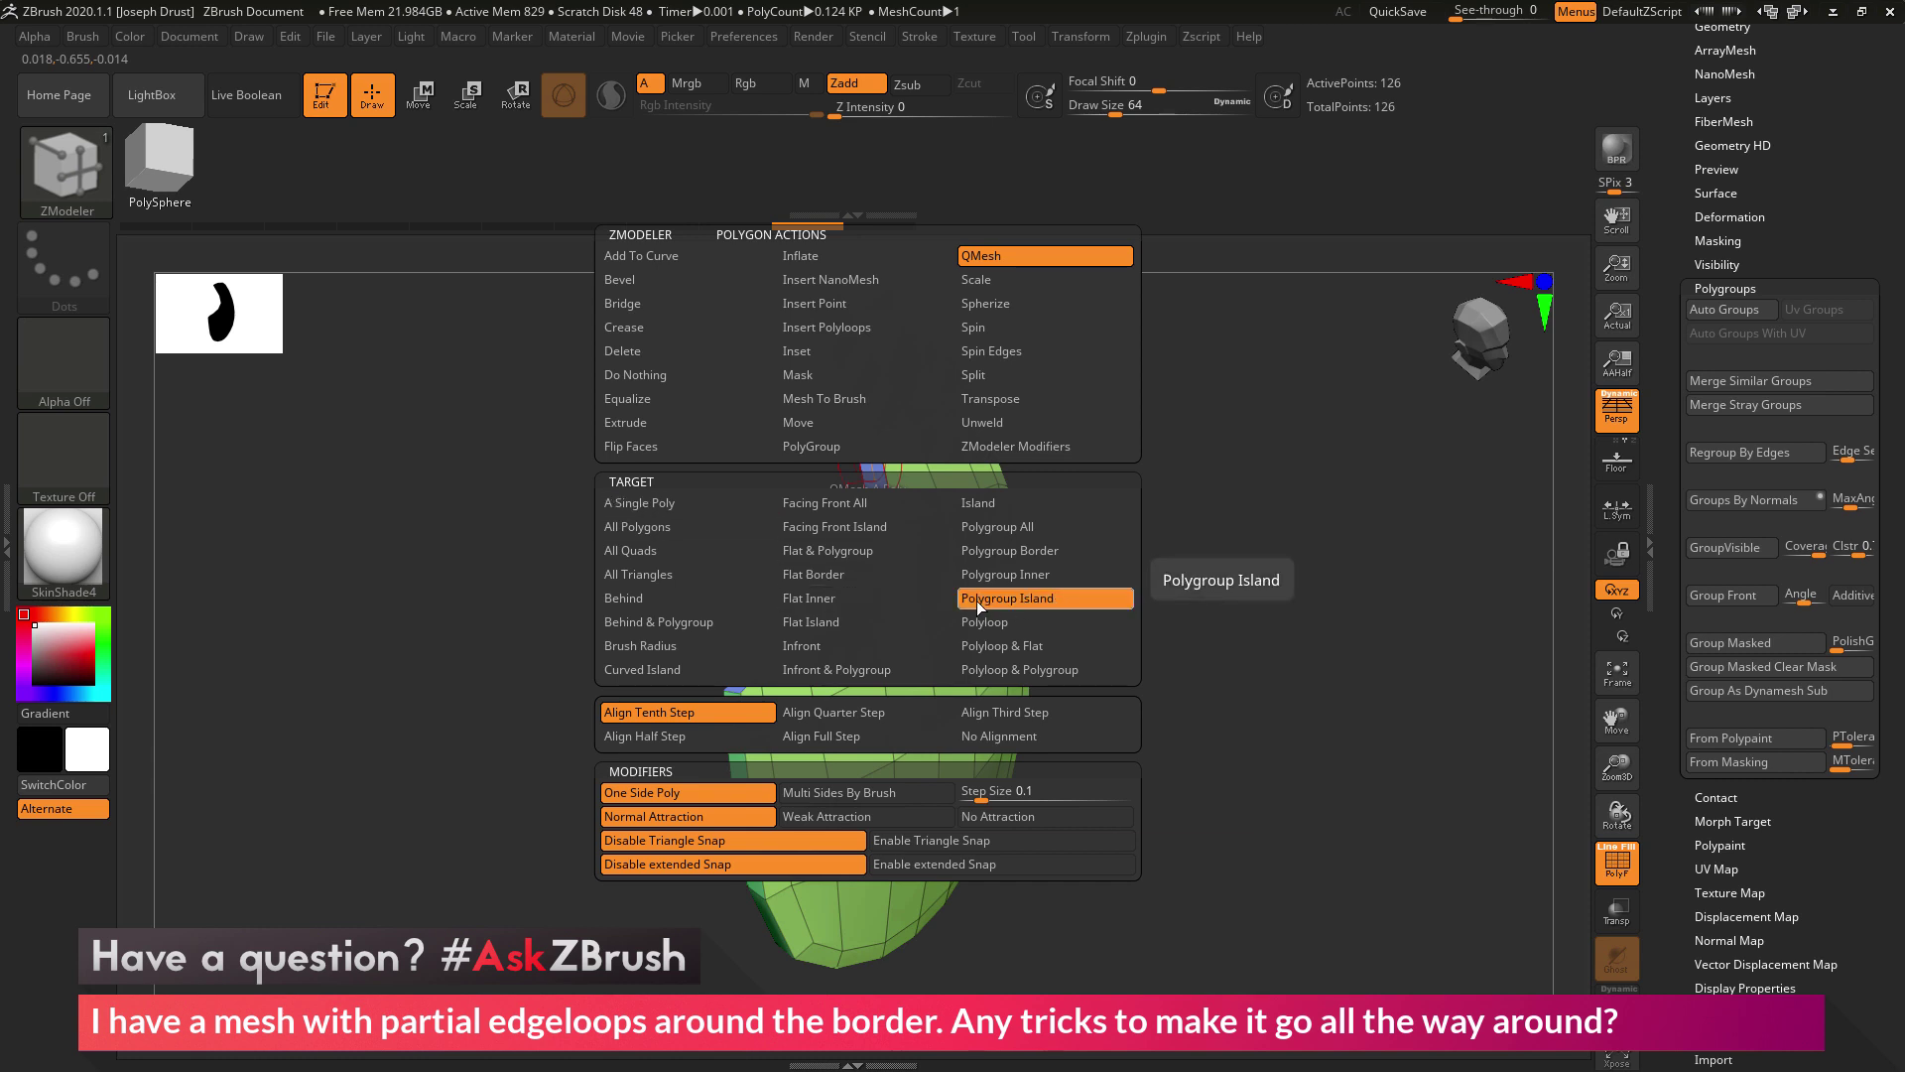
key("space")
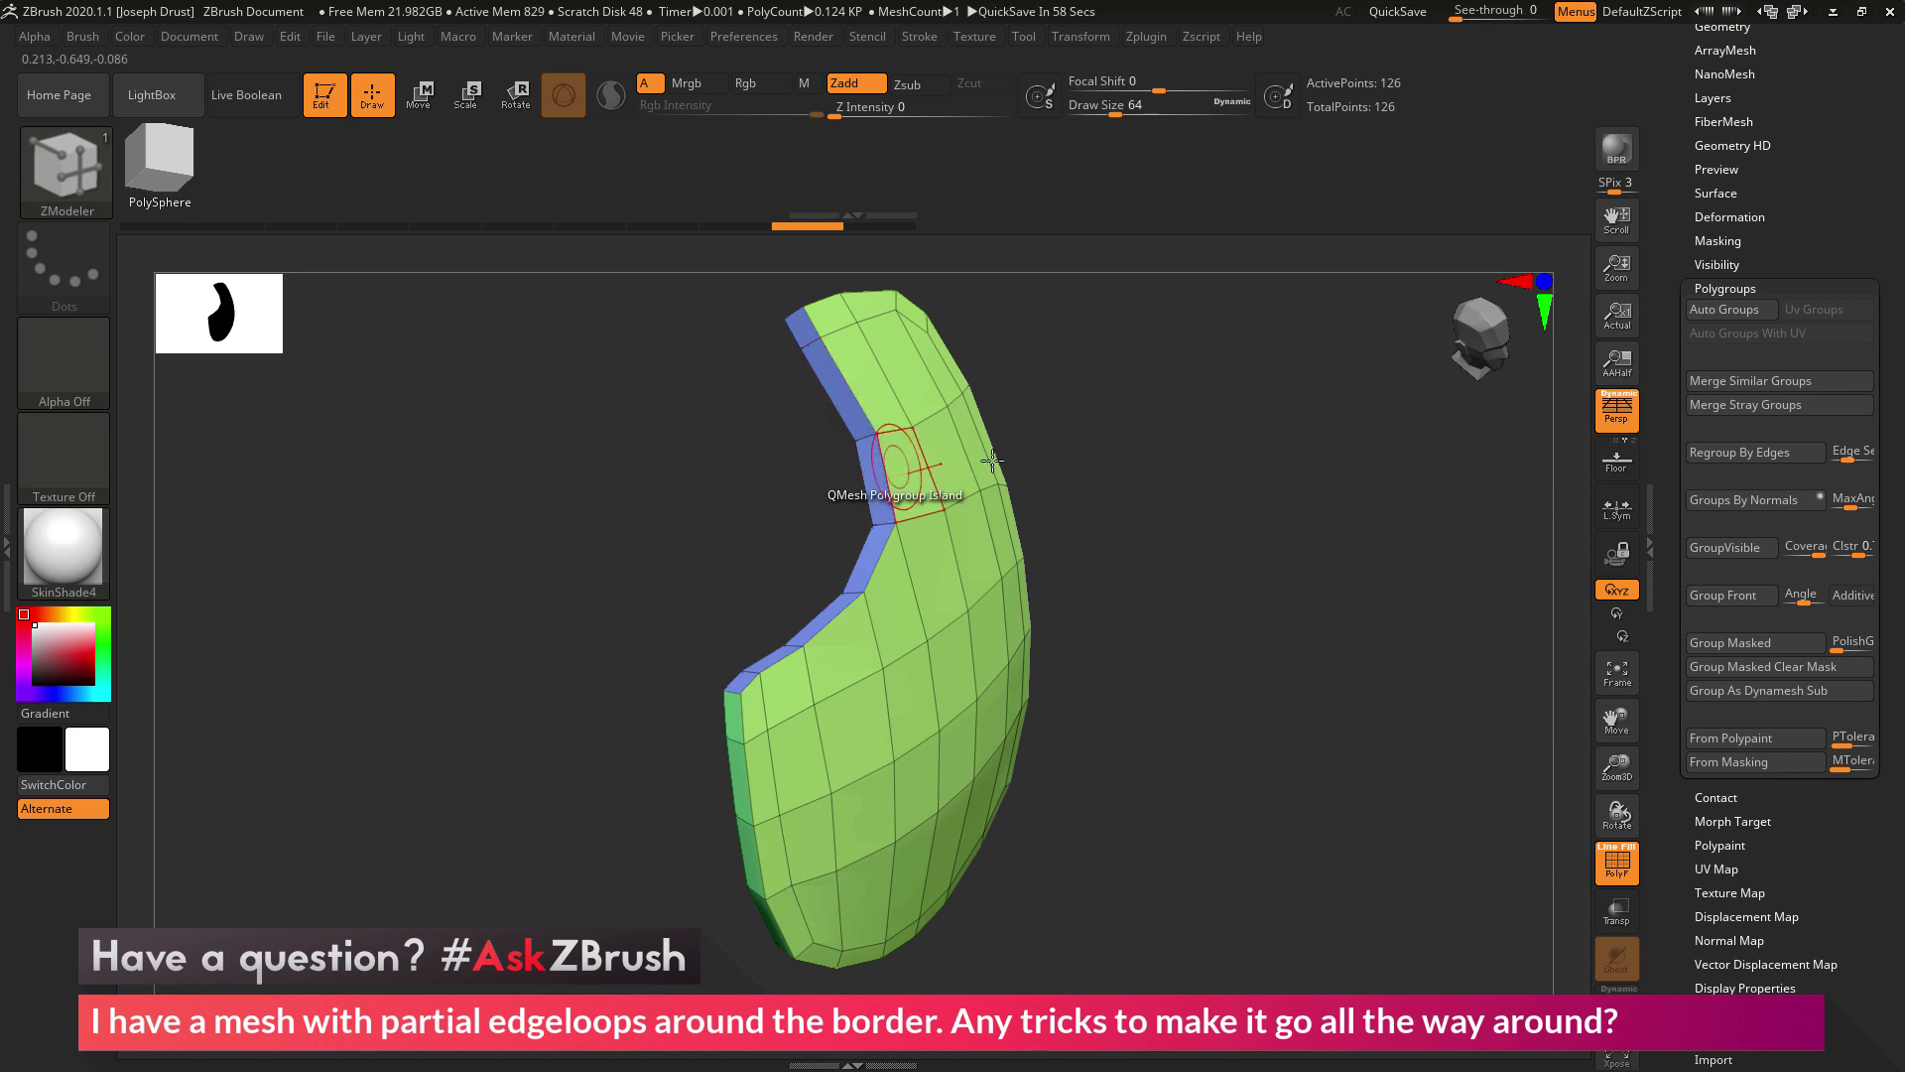
Step: QMesh-extrude the blue border polygroup into a raised rim, then undo the extra inserted edge loop
left_click_drag(1081, 445, 842, 480)
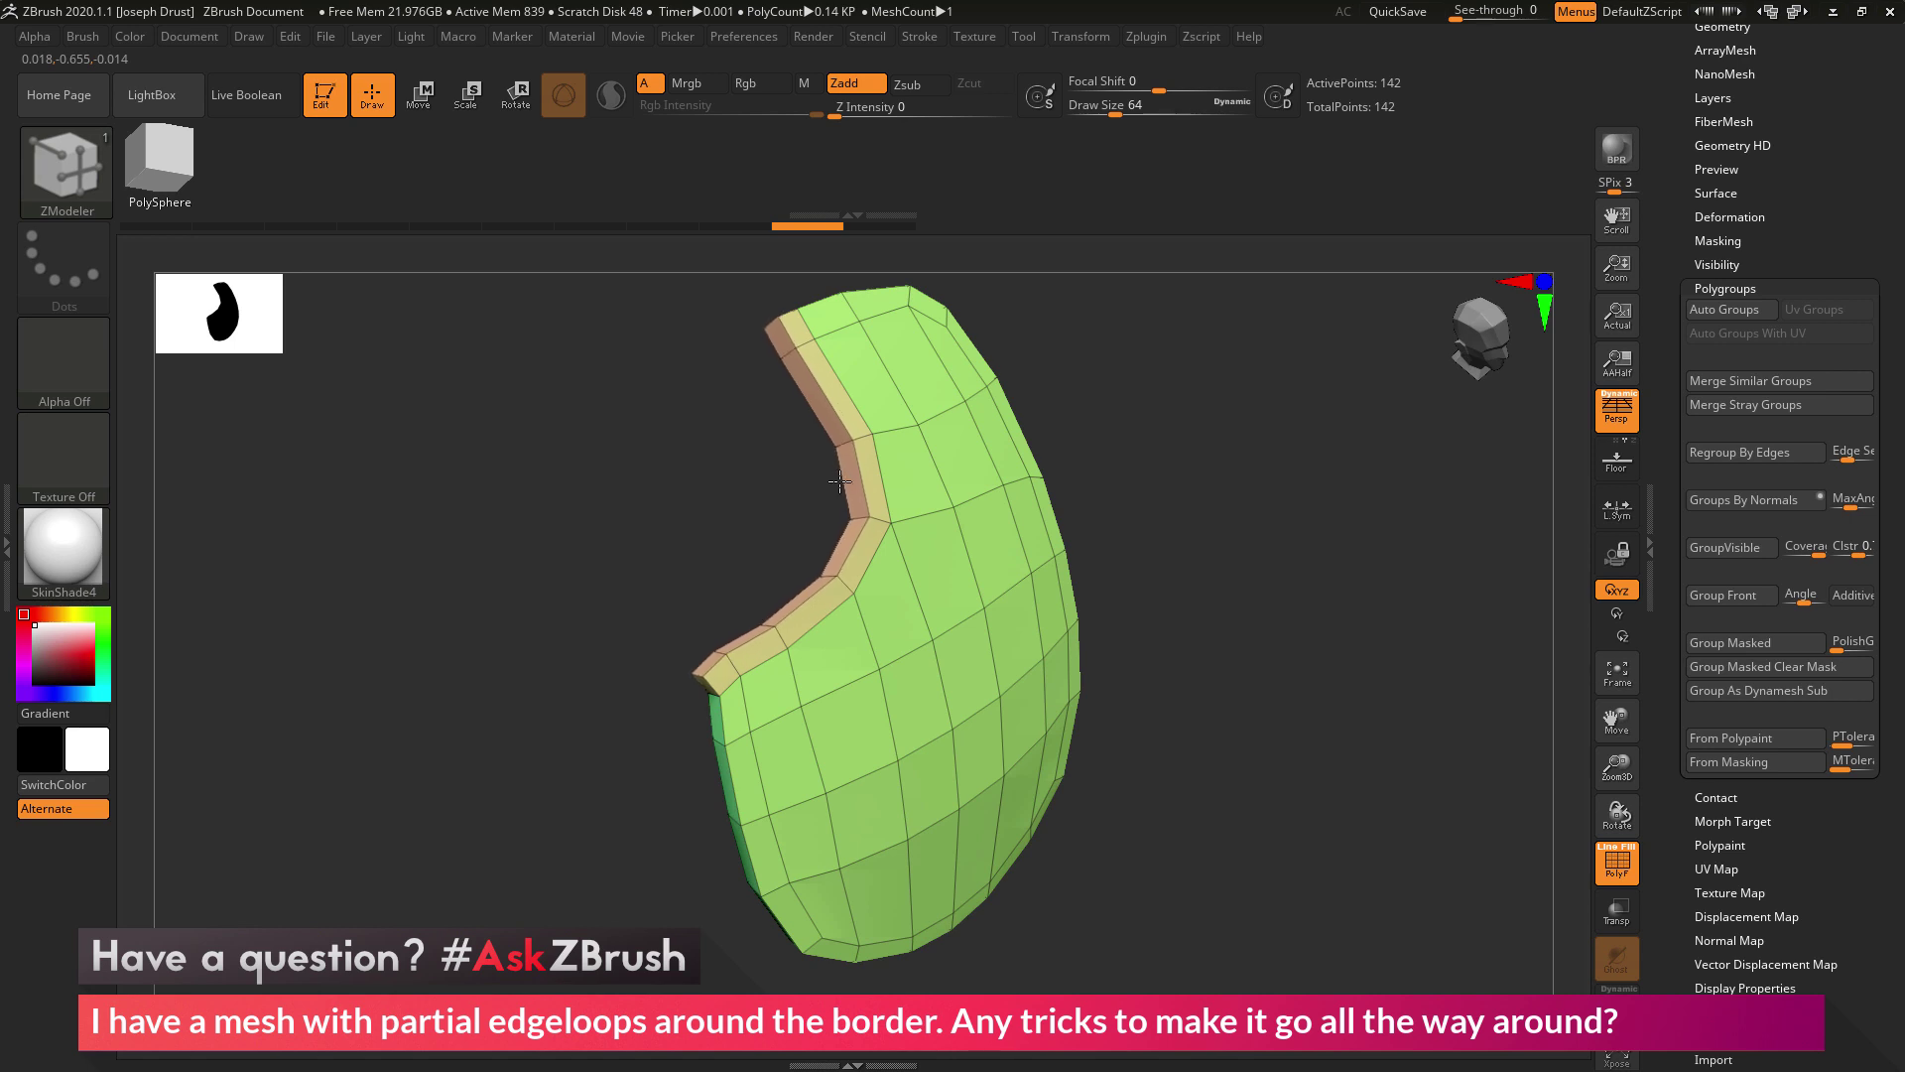
mouse_move(1176, 496)
left_mouse_down()
mouse_move(1240, 493)
mouse_move(1213, 501)
left_mouse_up()
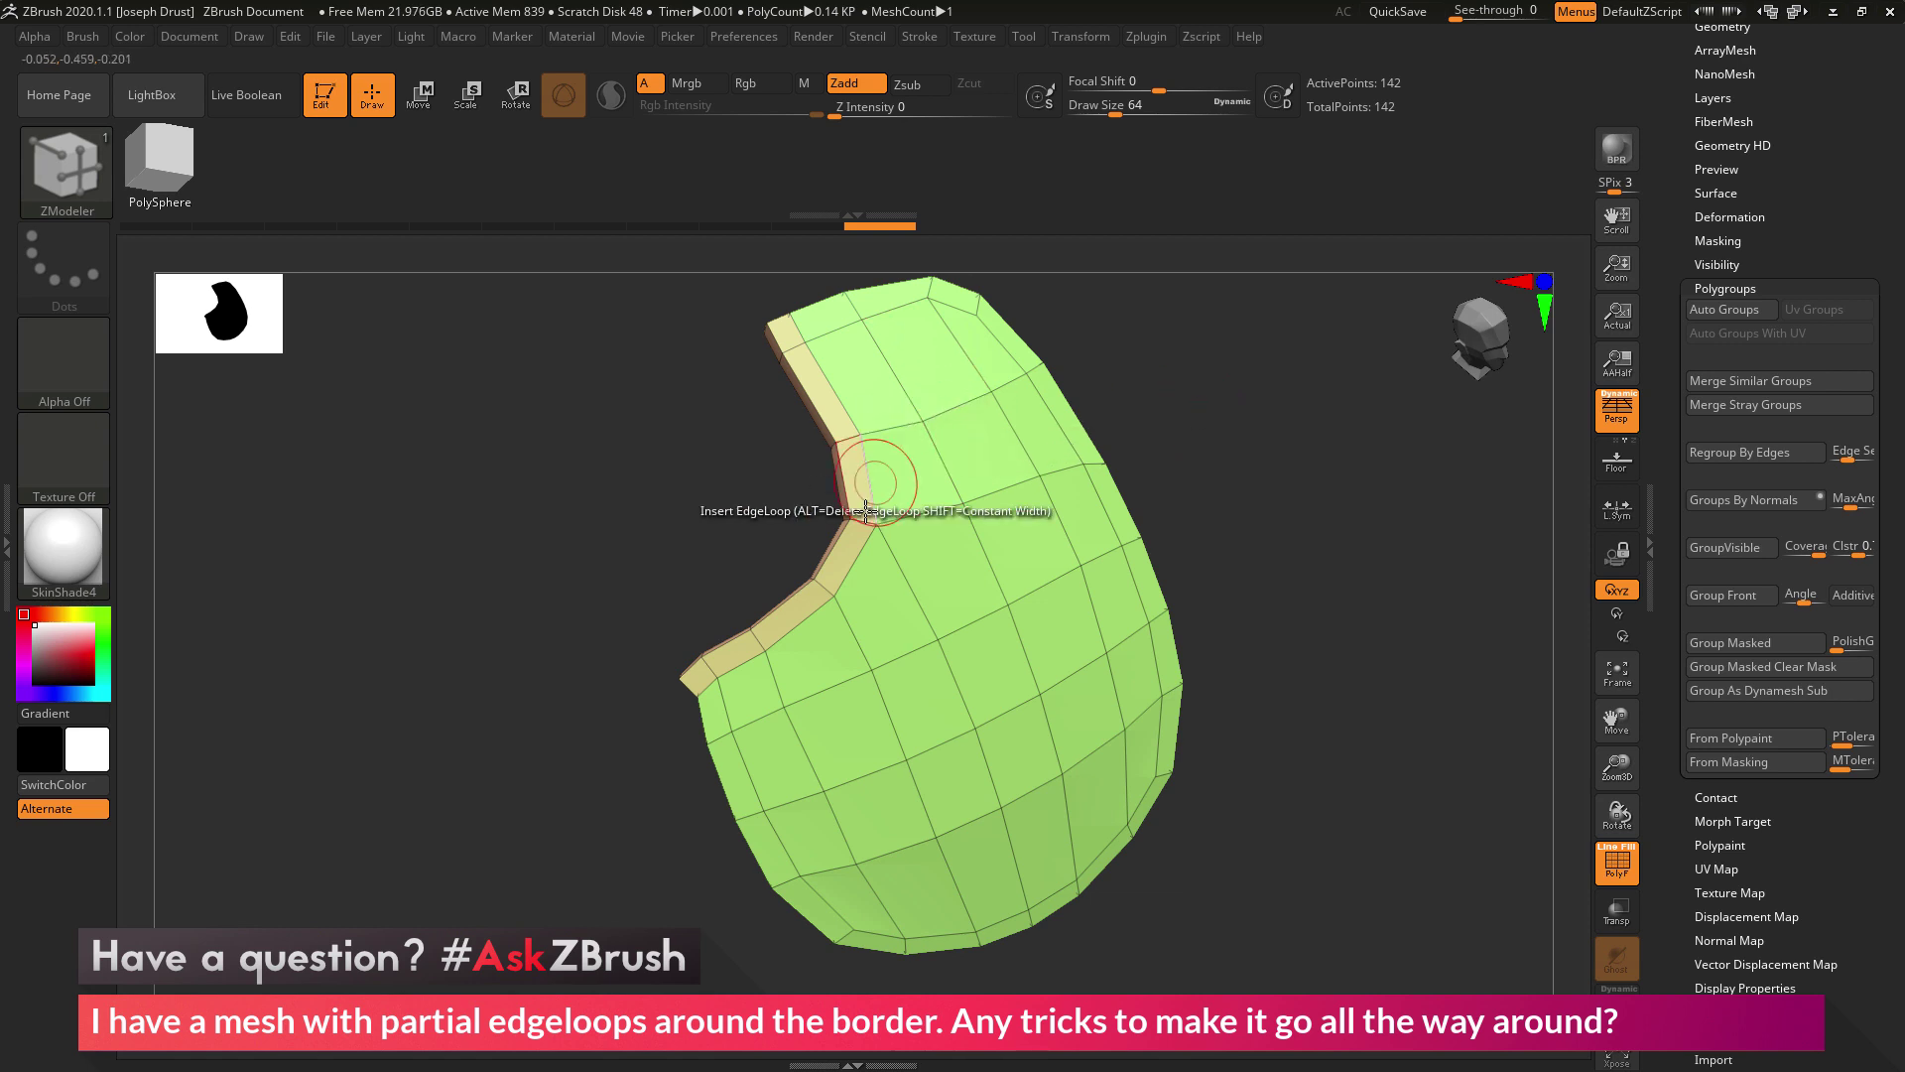
left_click(1037, 366)
left_click(1037, 365)
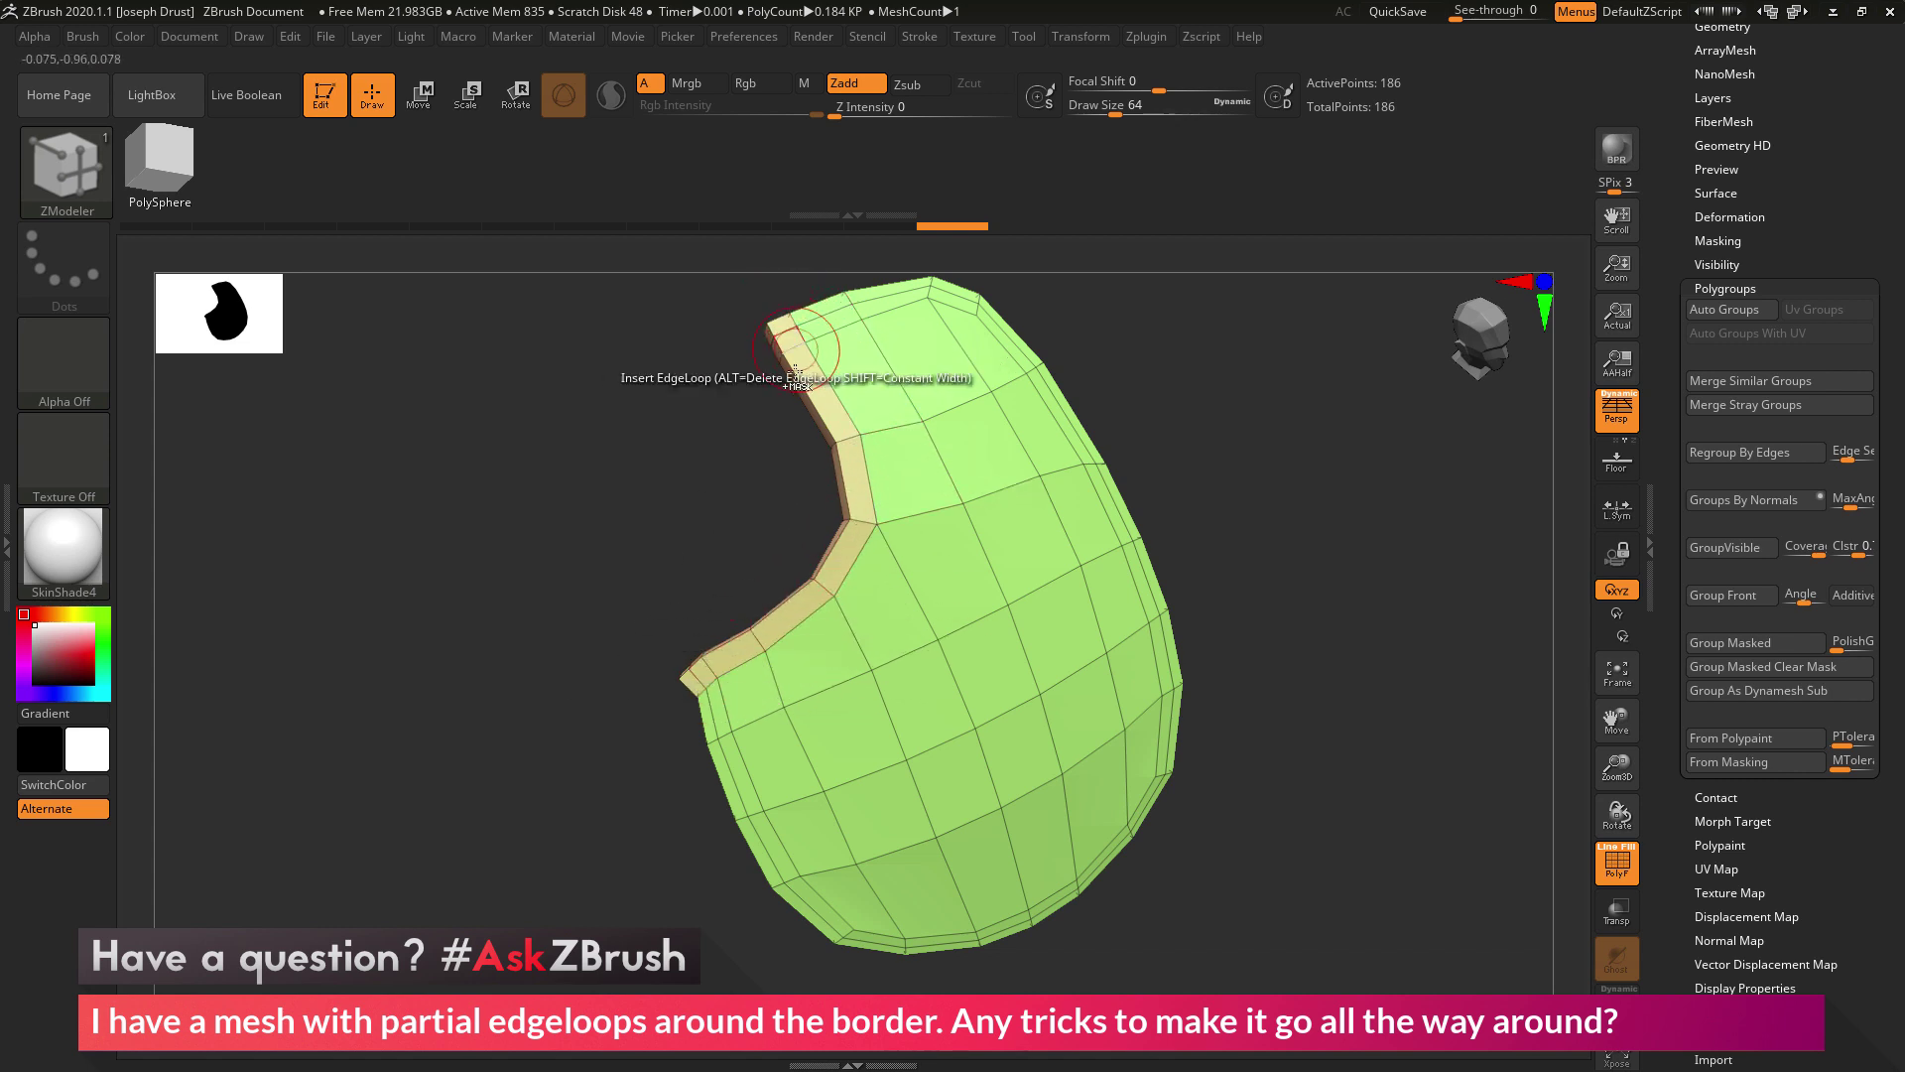
key("ctrl+z")
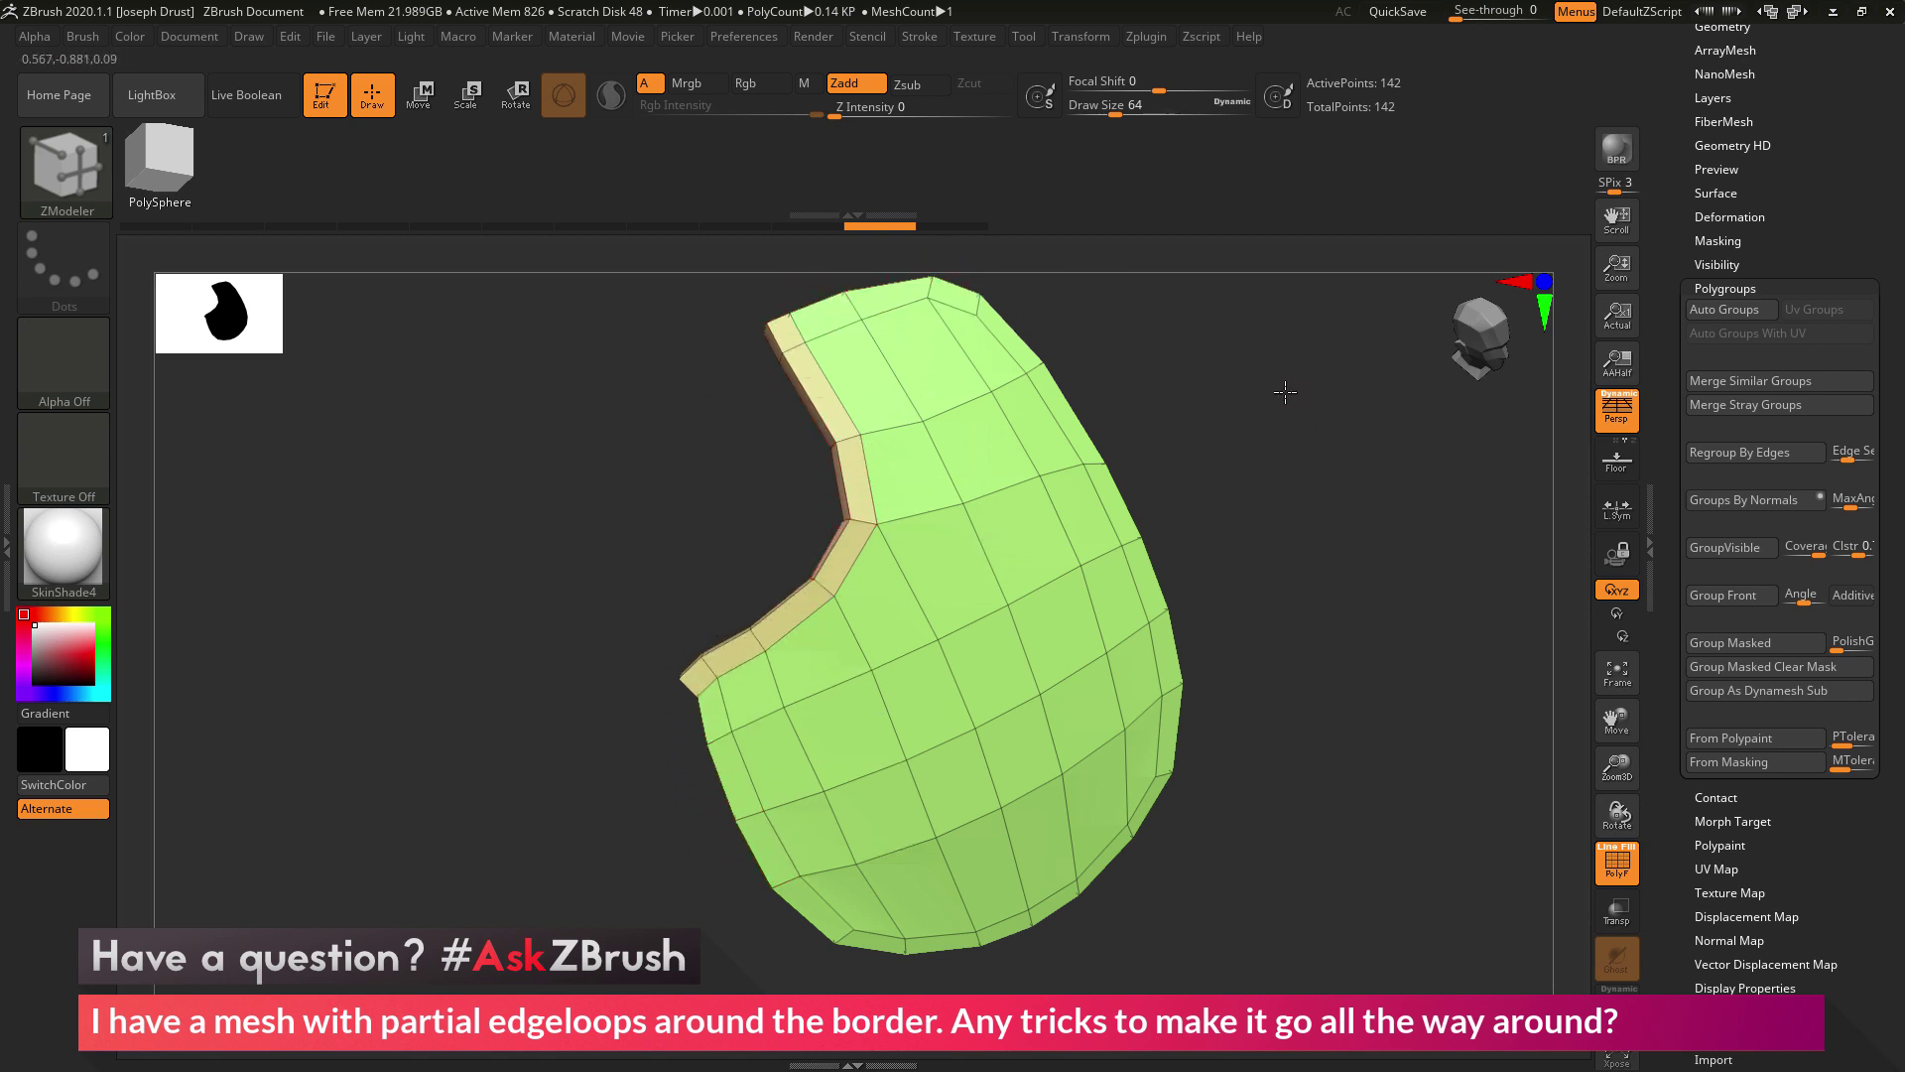
Step: Change the ZModeler edge action from Insert to Collapse
left_click_drag(1285, 392, 1286, 449)
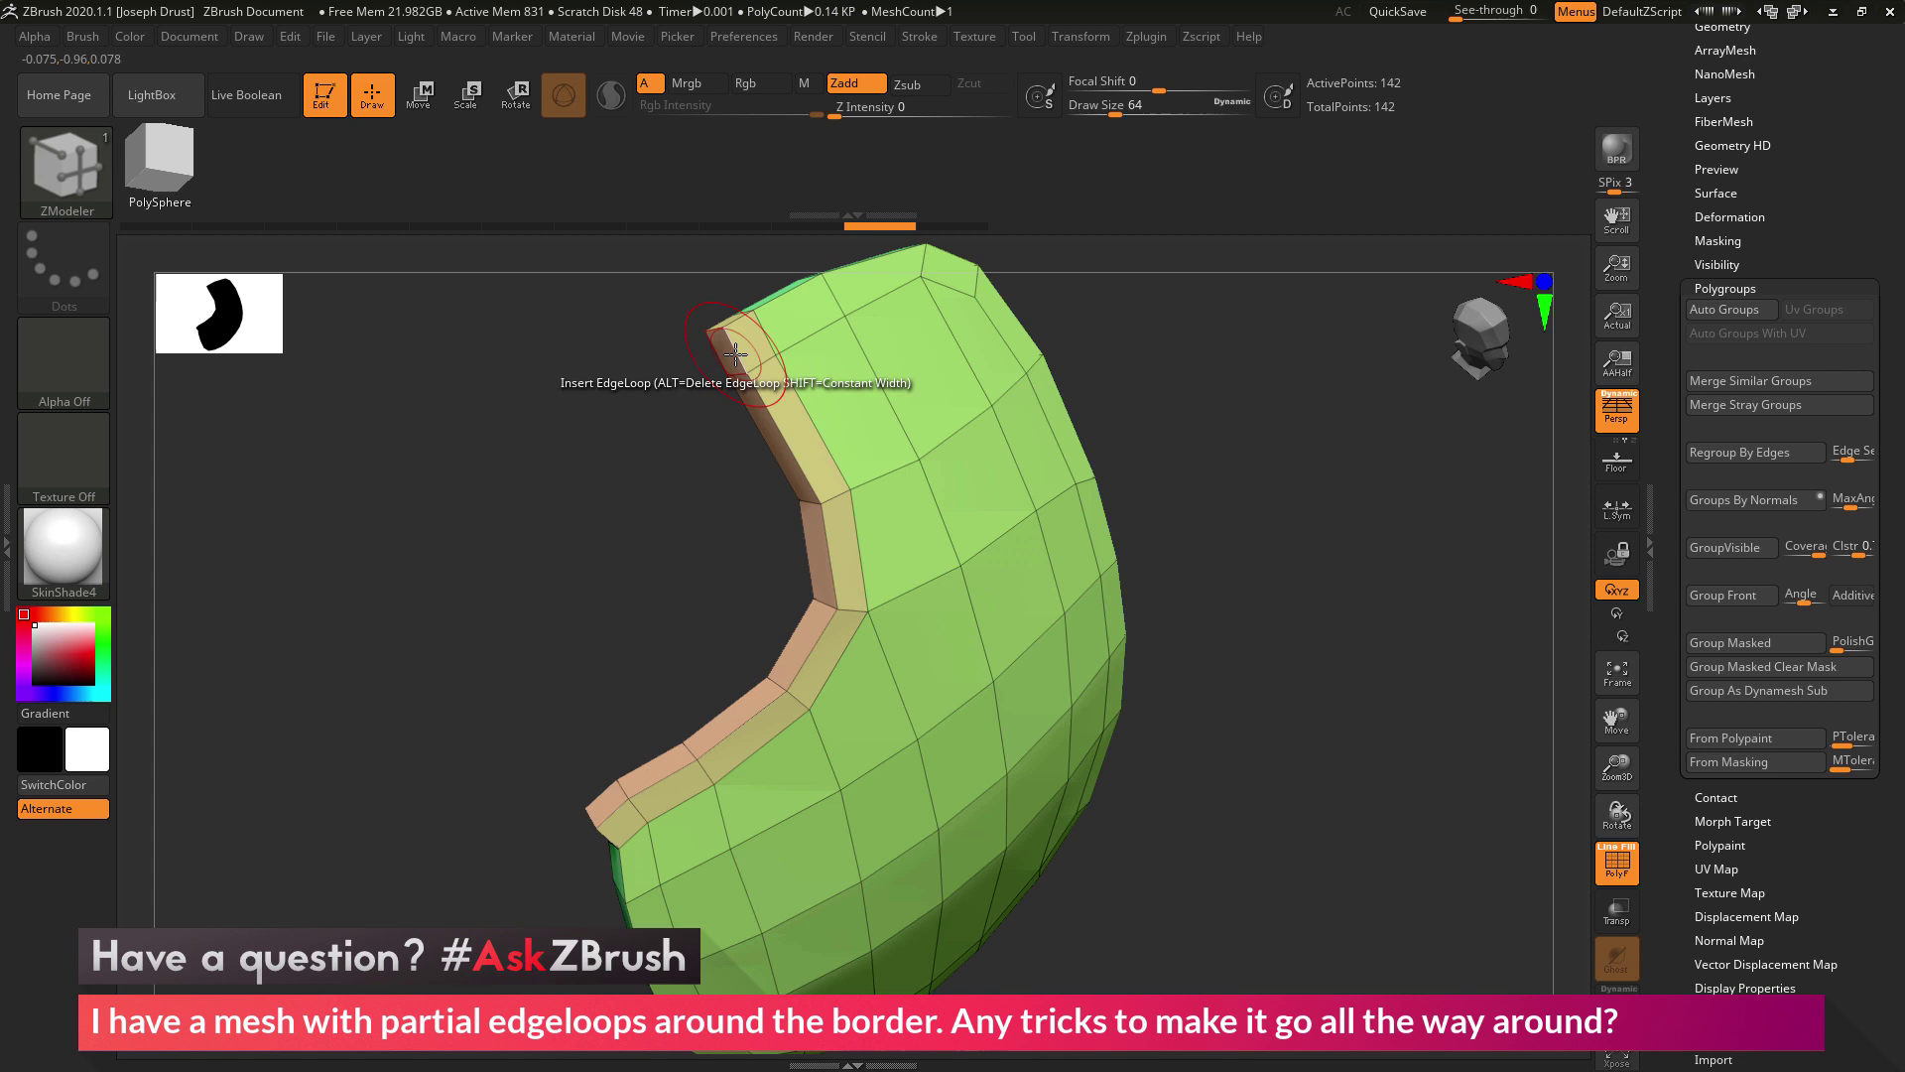
key("space")
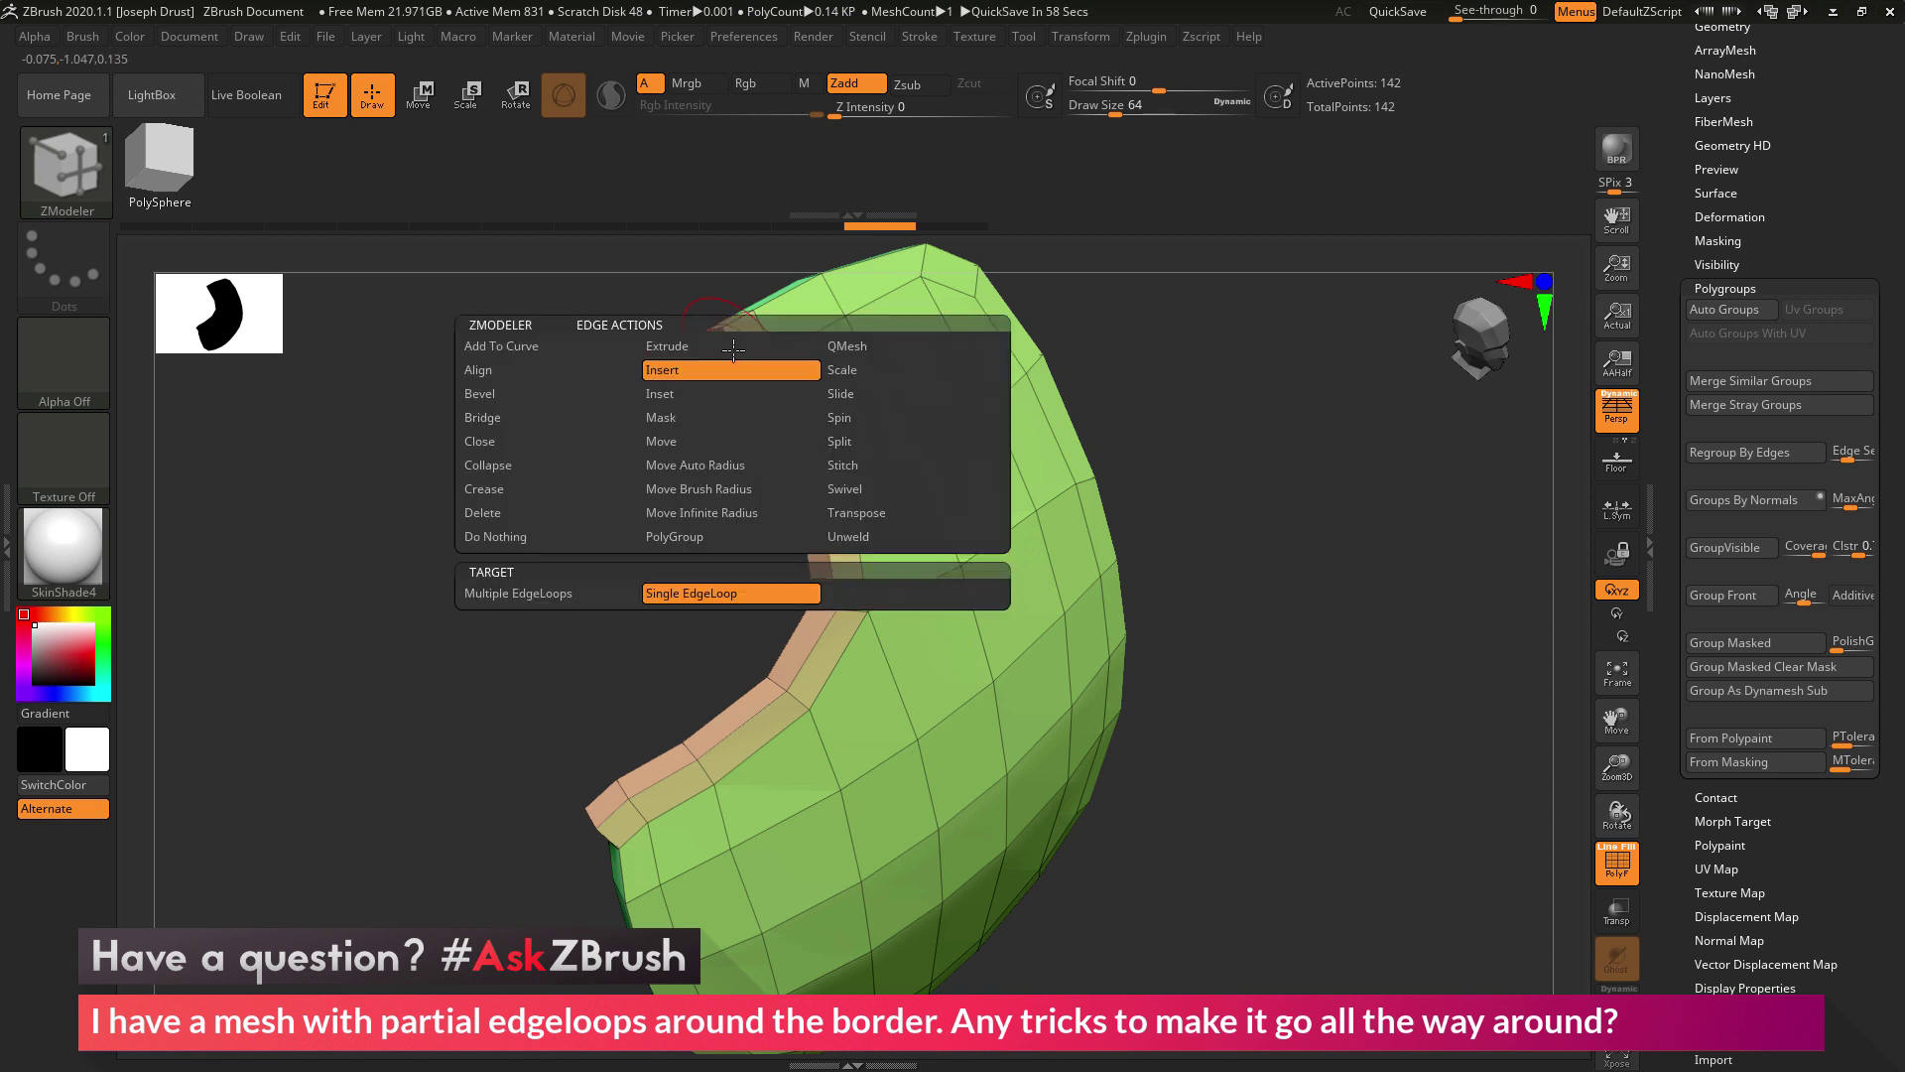
left_click(515, 471)
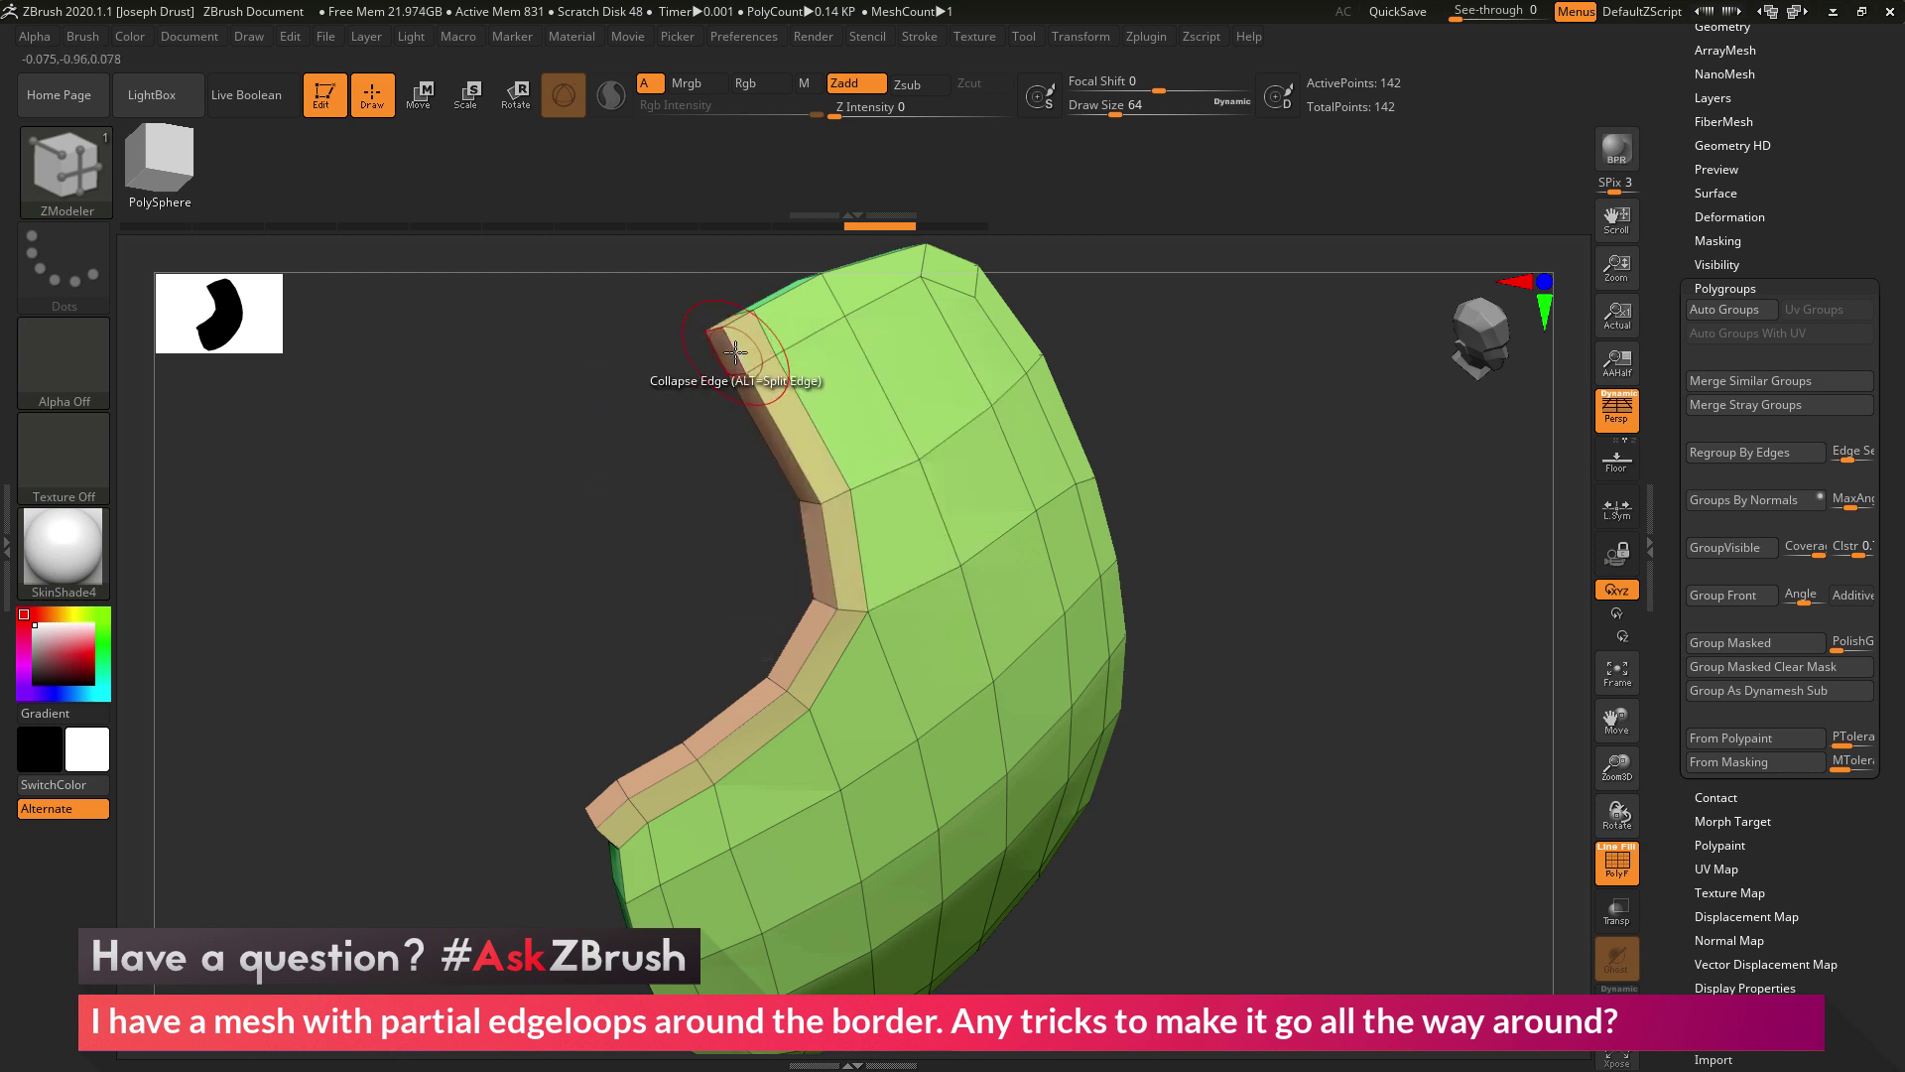
Step: Collapse the short edges at the rim's tip and corners, reducing the mesh to 138 points
left_click(736, 352)
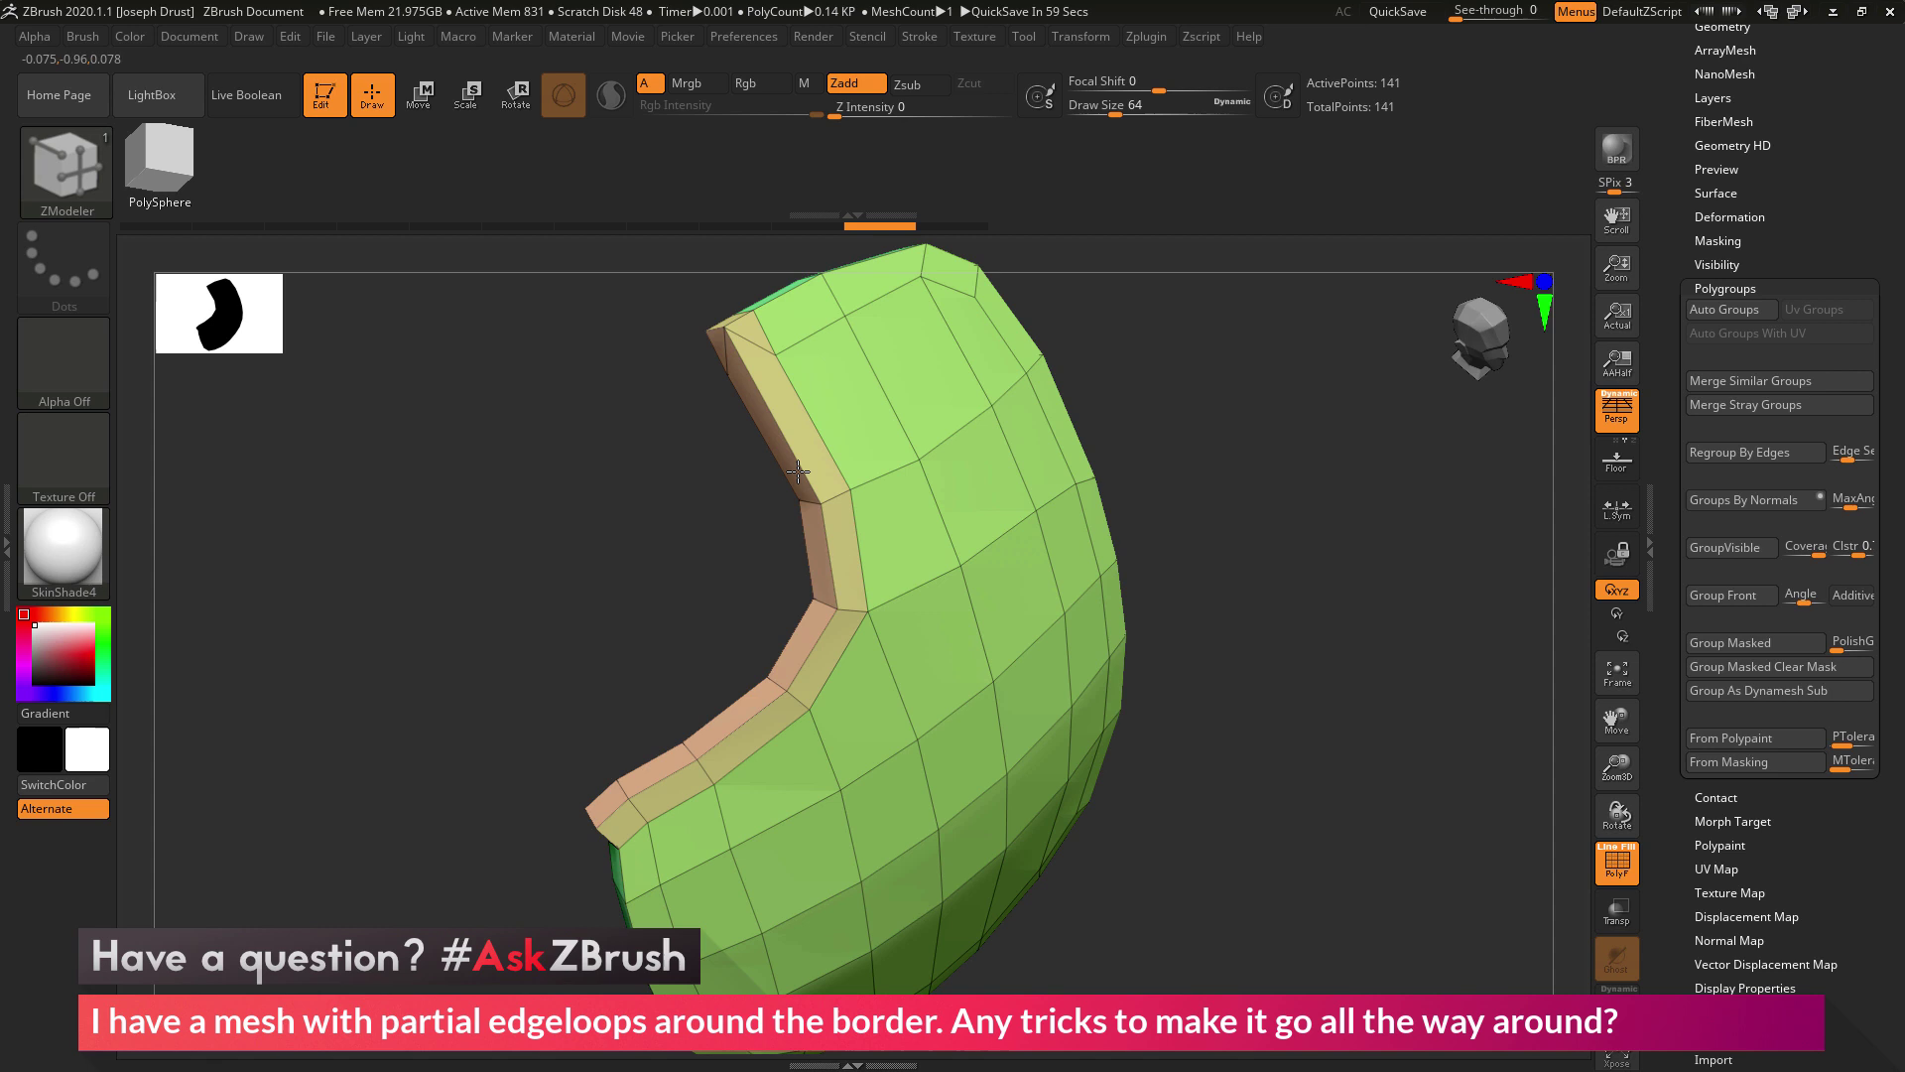
key("ctrl+z")
left_click_drag(635, 484, 758, 497)
left_click(688, 343)
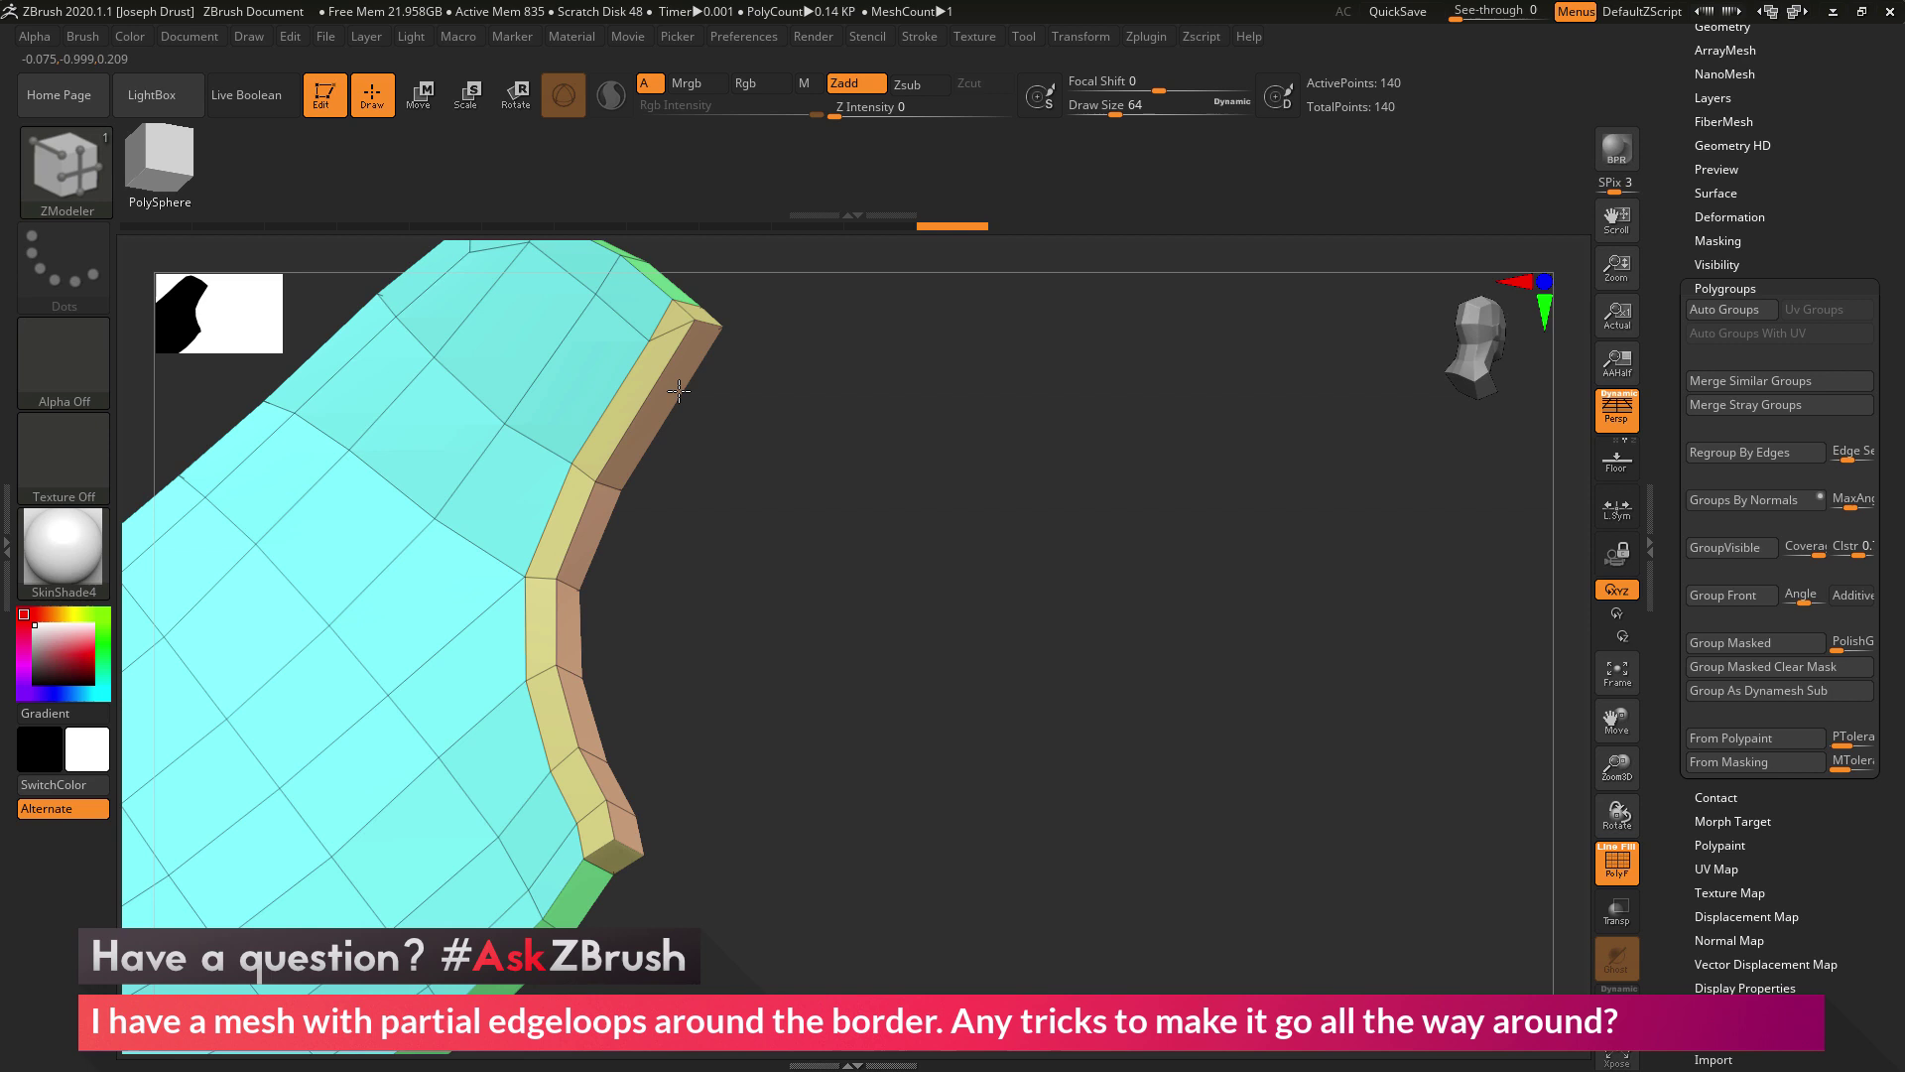
left_click_drag(947, 525, 679, 423)
left_click_drag(661, 342, 729, 365)
left_click(712, 354)
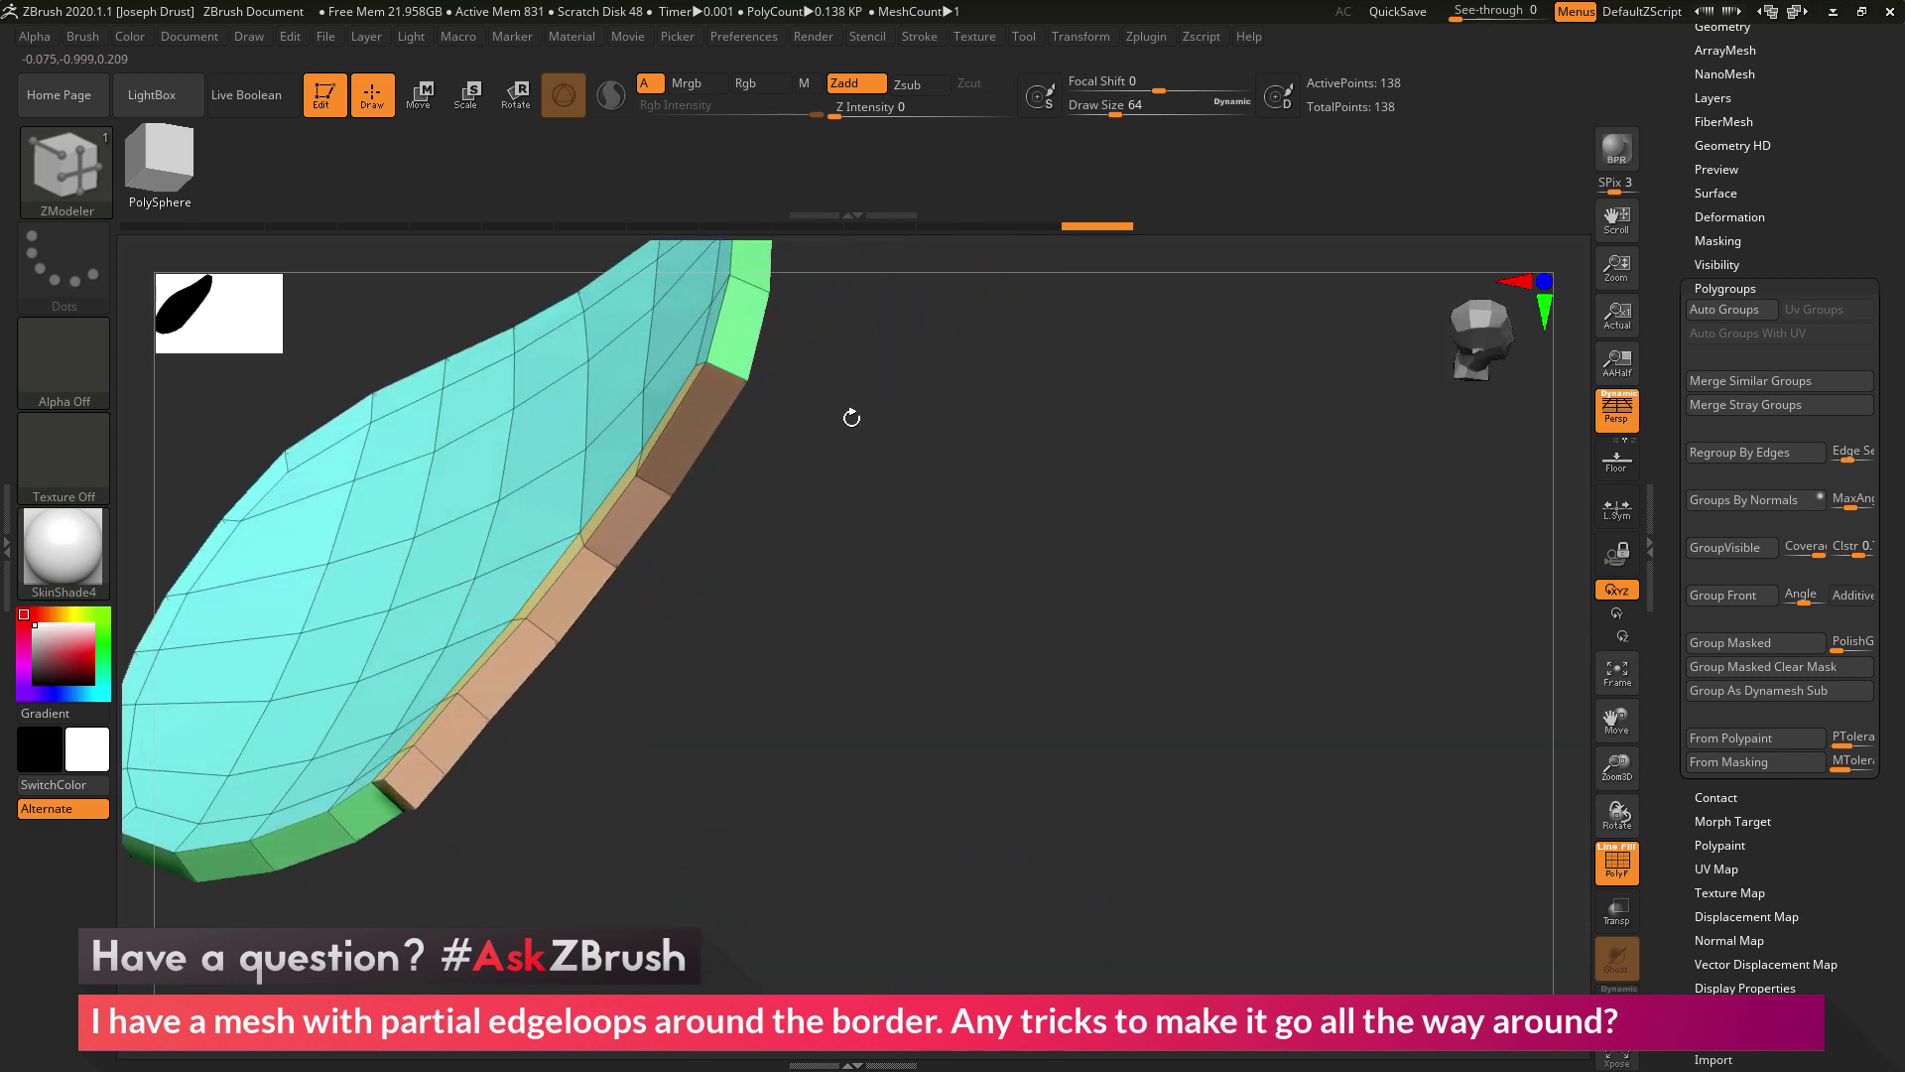
left_click_drag(850, 412, 616, 493)
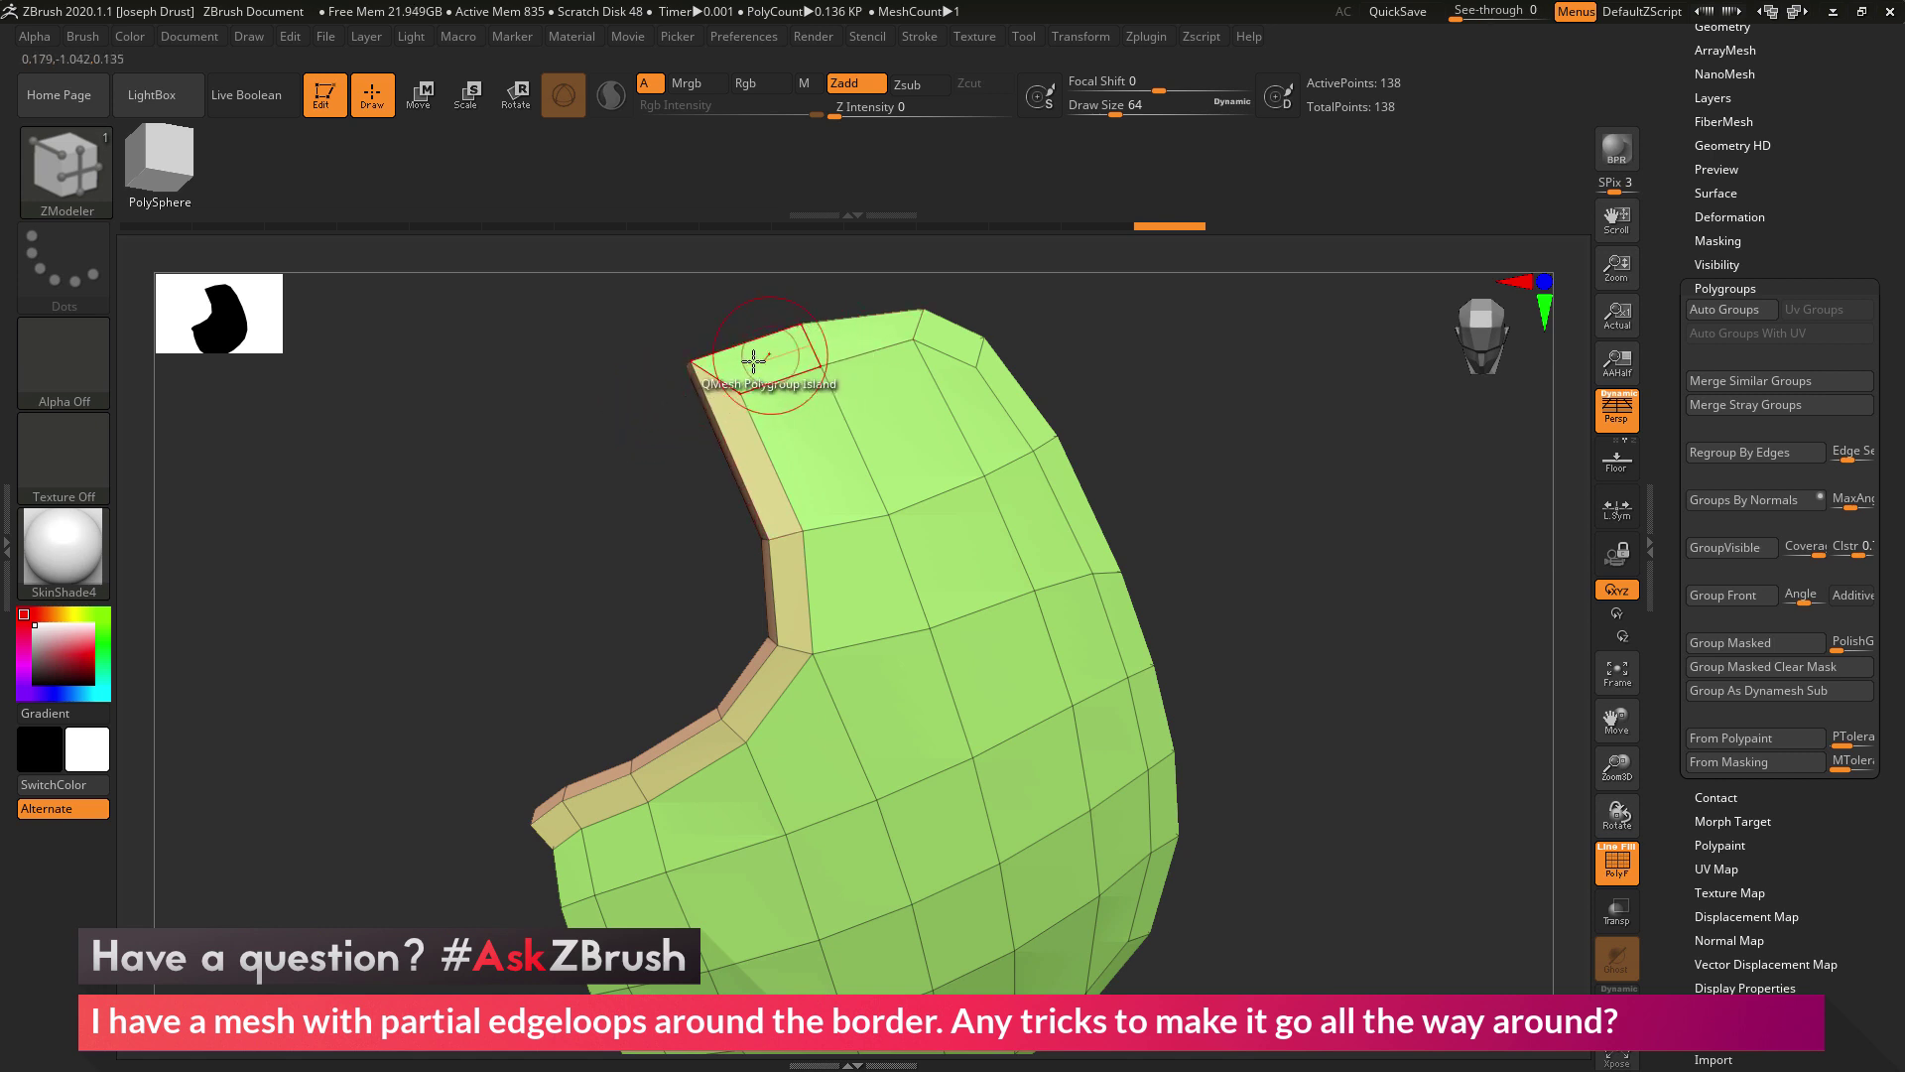
Step: Collapse the two leftover short edges at the rim's lower corner, leaving 134 points
left_click_drag(613, 655, 550, 502)
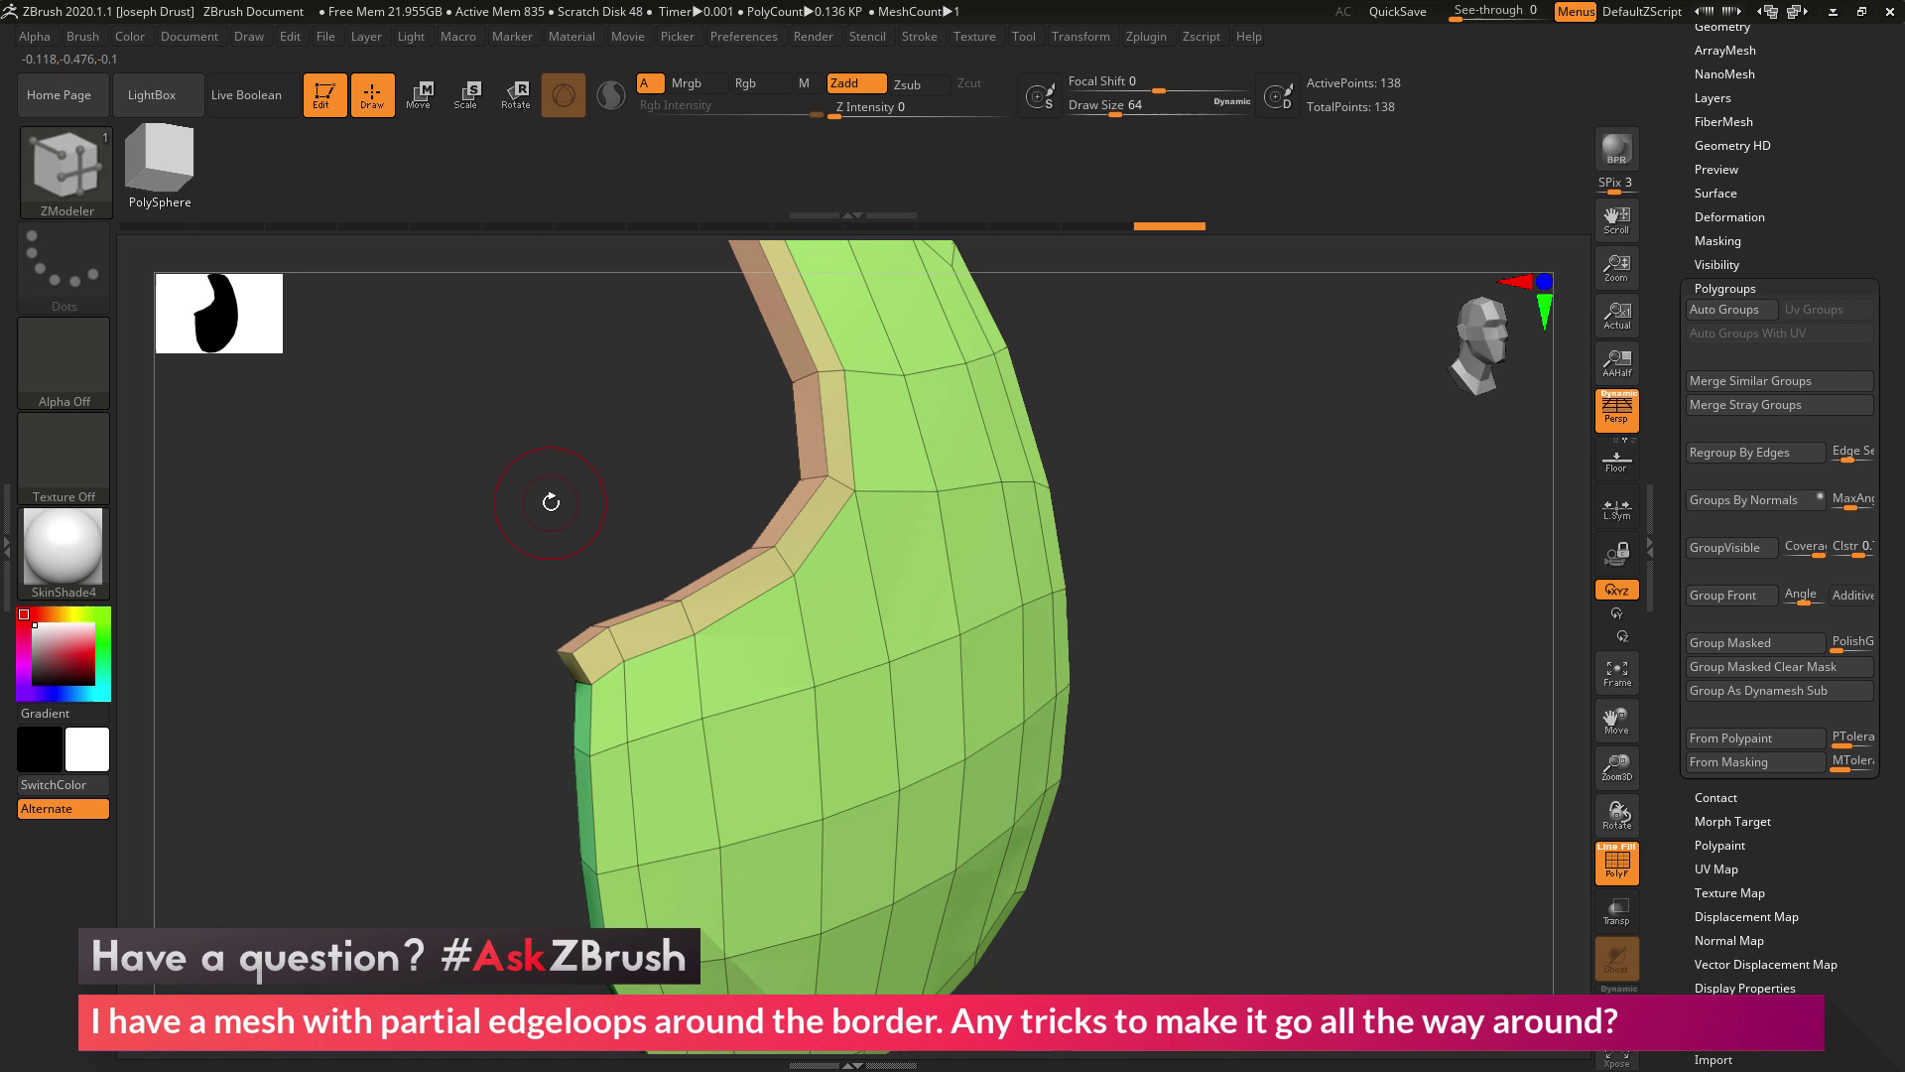
left_click(579, 667)
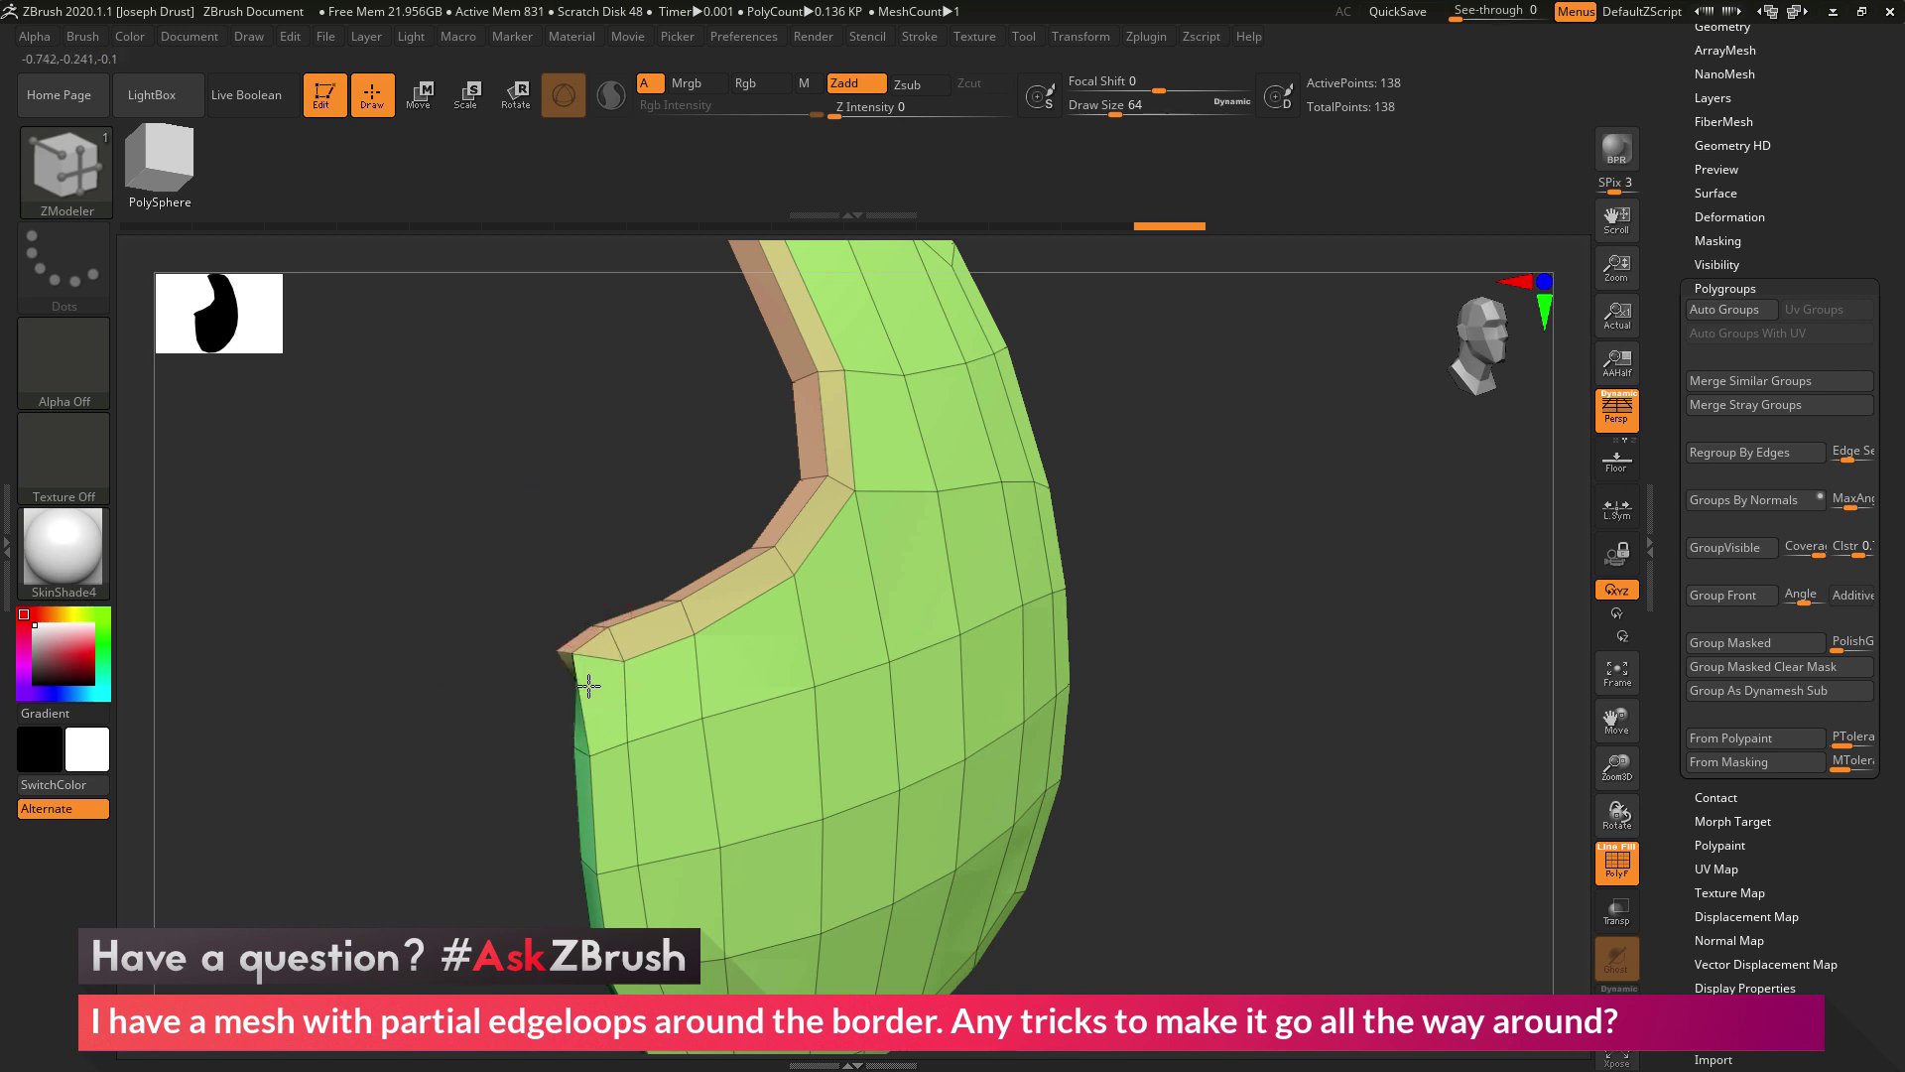
left_click_drag(468, 723, 508, 650)
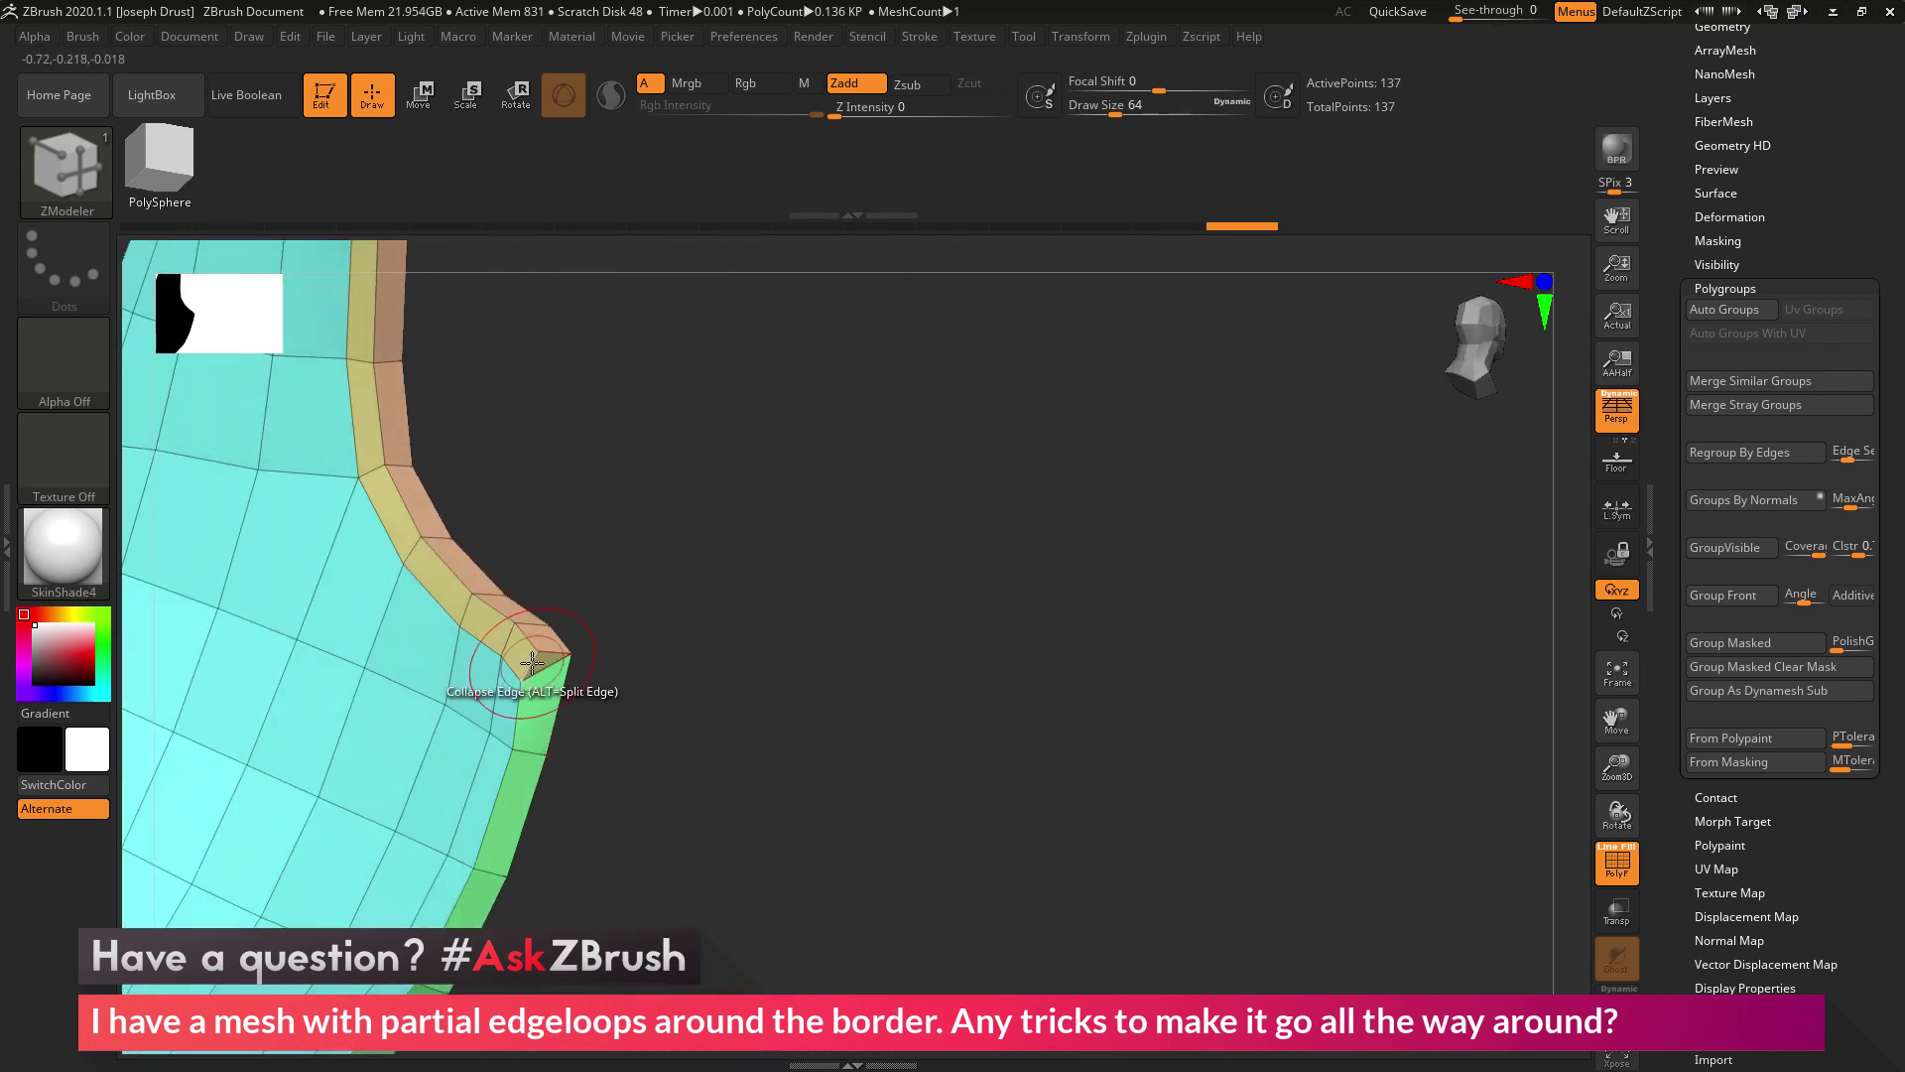
left_click_drag(526, 714, 668, 690)
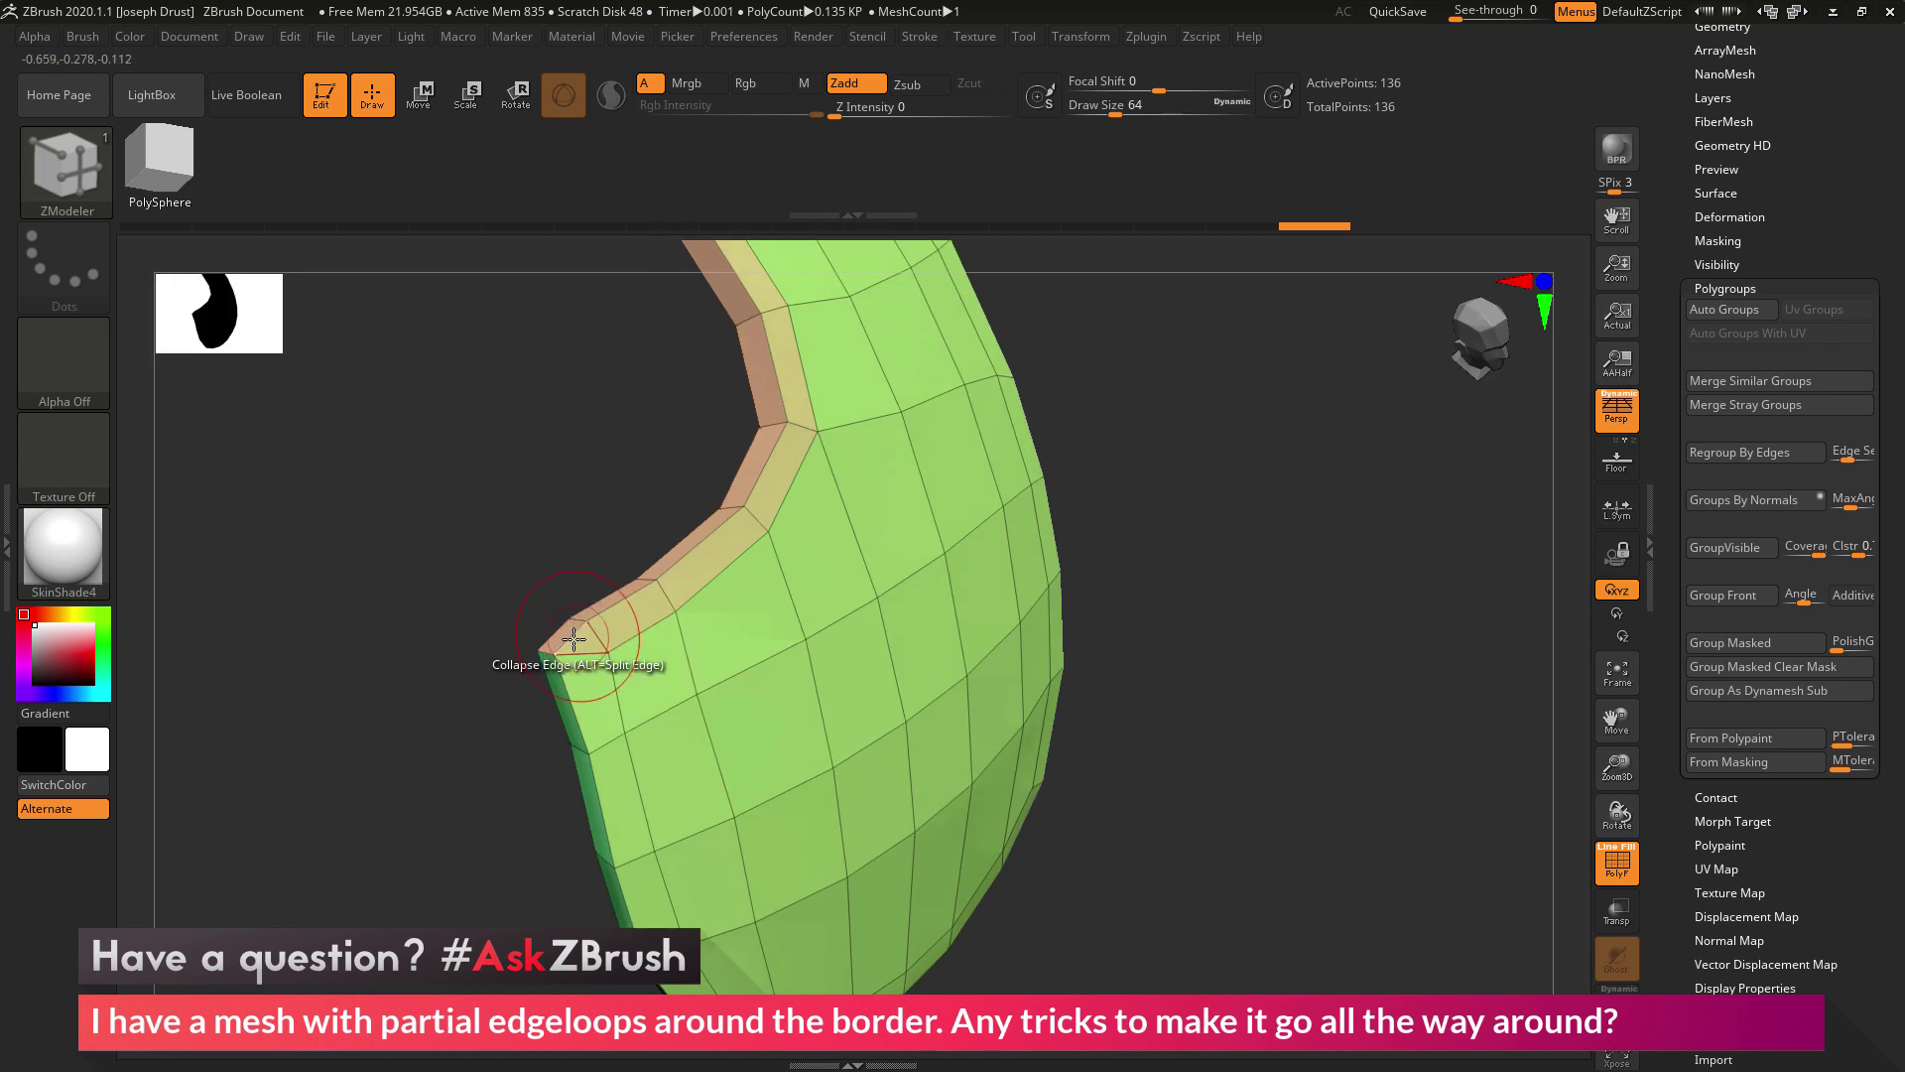
left_click_drag(560, 568, 655, 417)
left_click(541, 632)
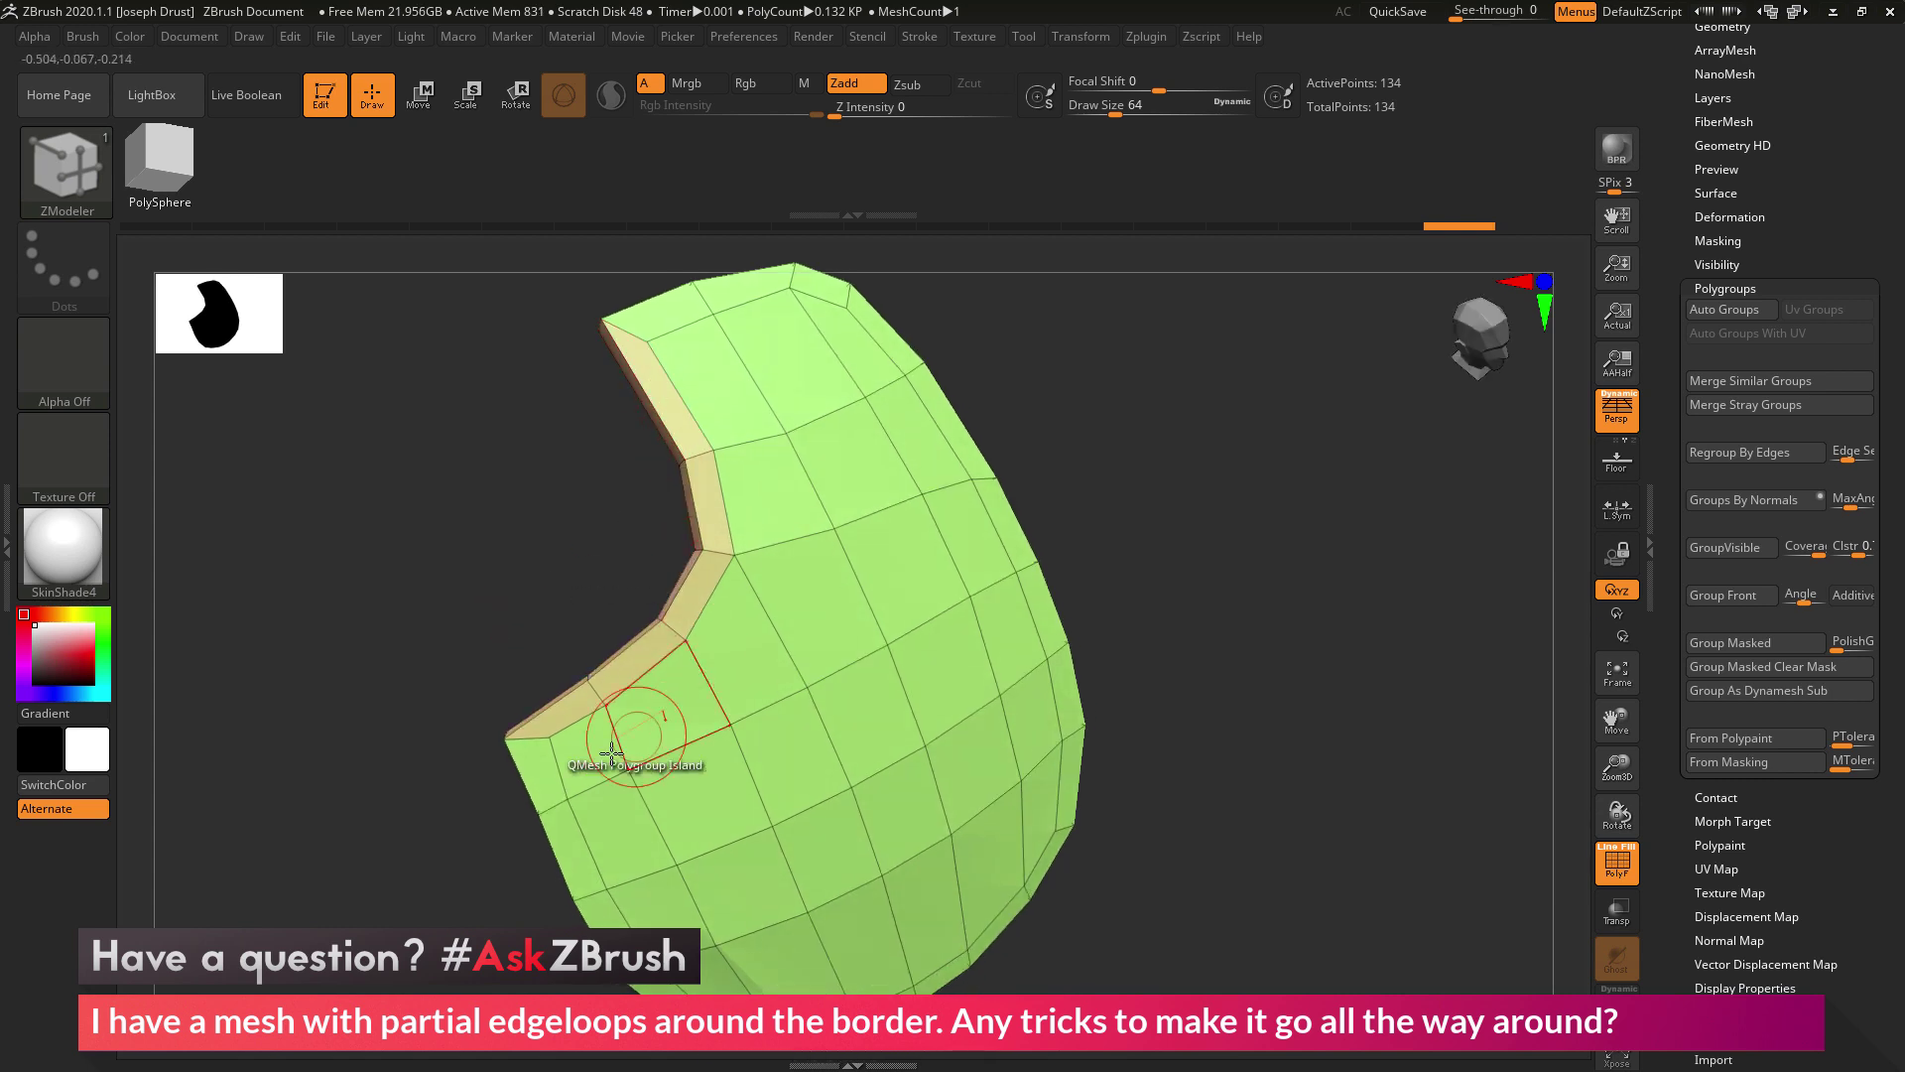
left_click_drag(595, 757, 1241, 606)
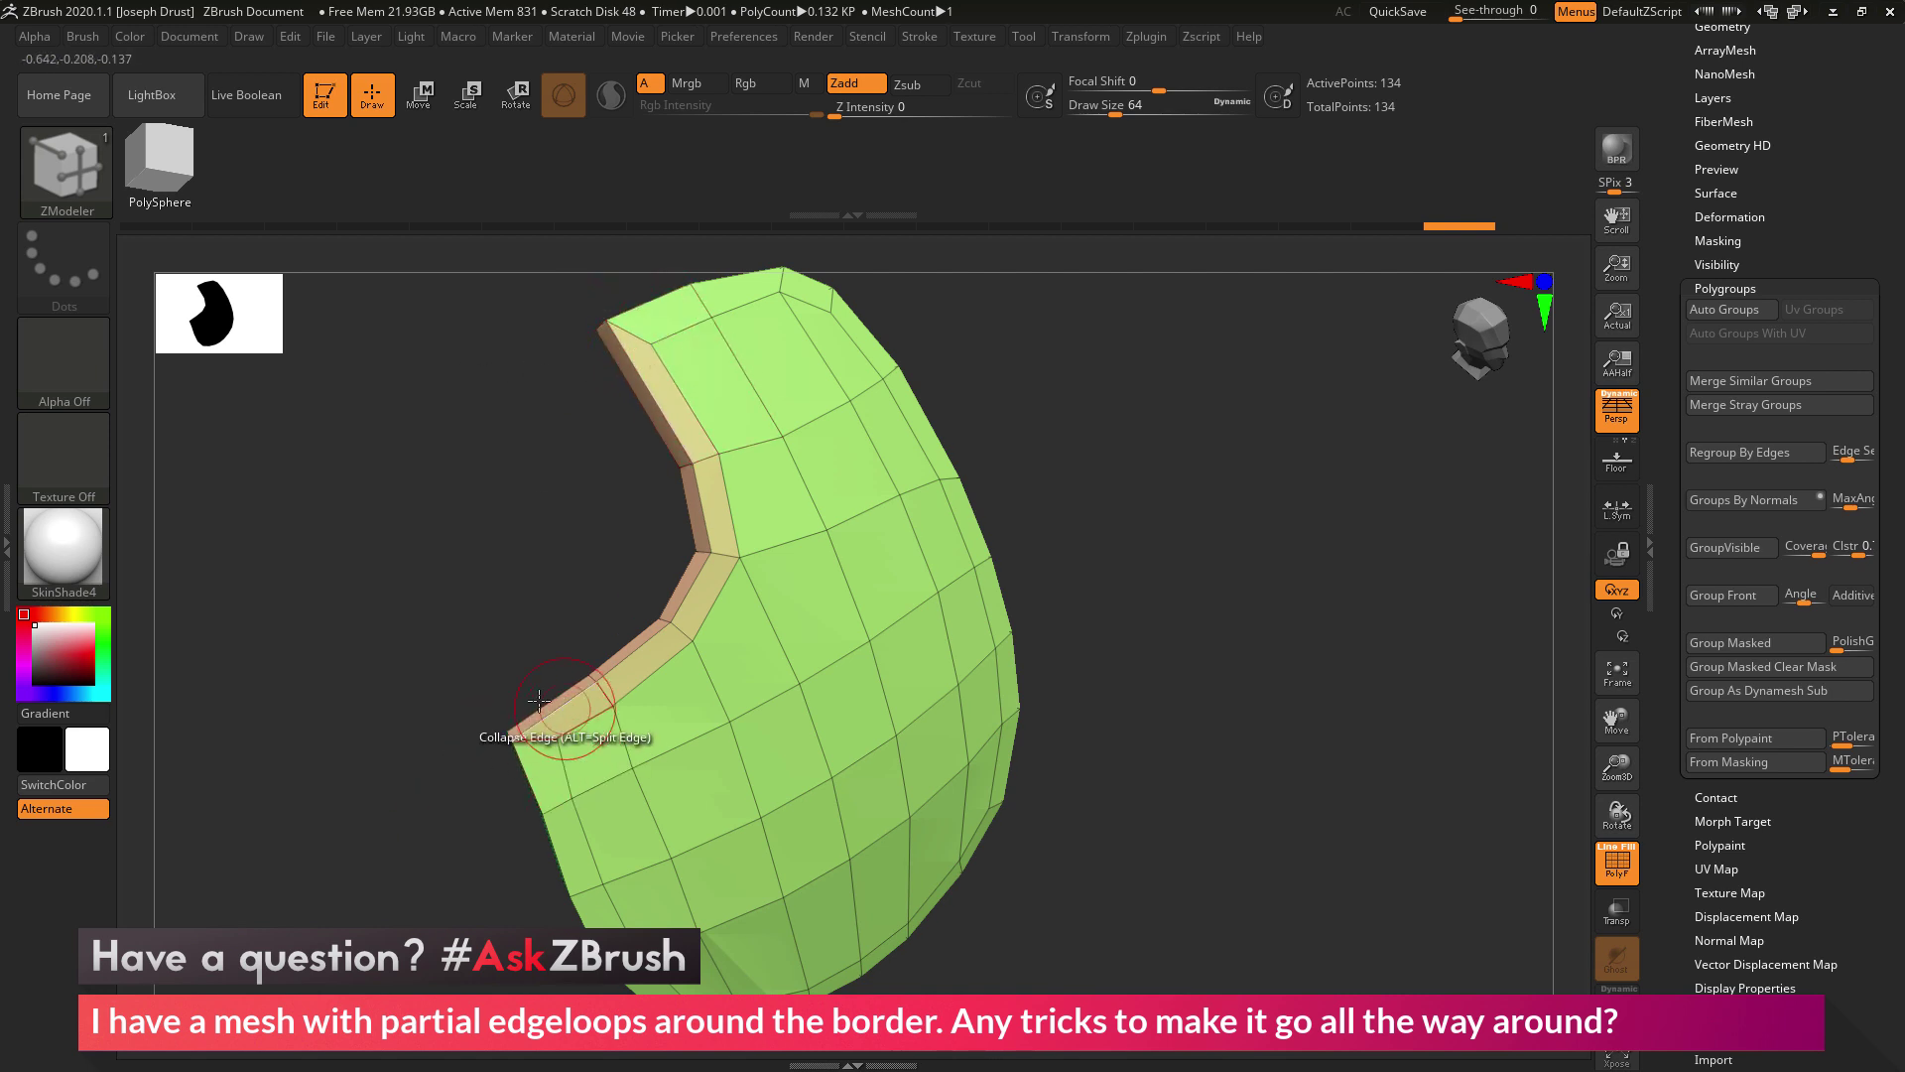
Step: Set the edge action to Insert Single EdgeLoop, test a loop on the top border, and undo it
key("ctrl+z")
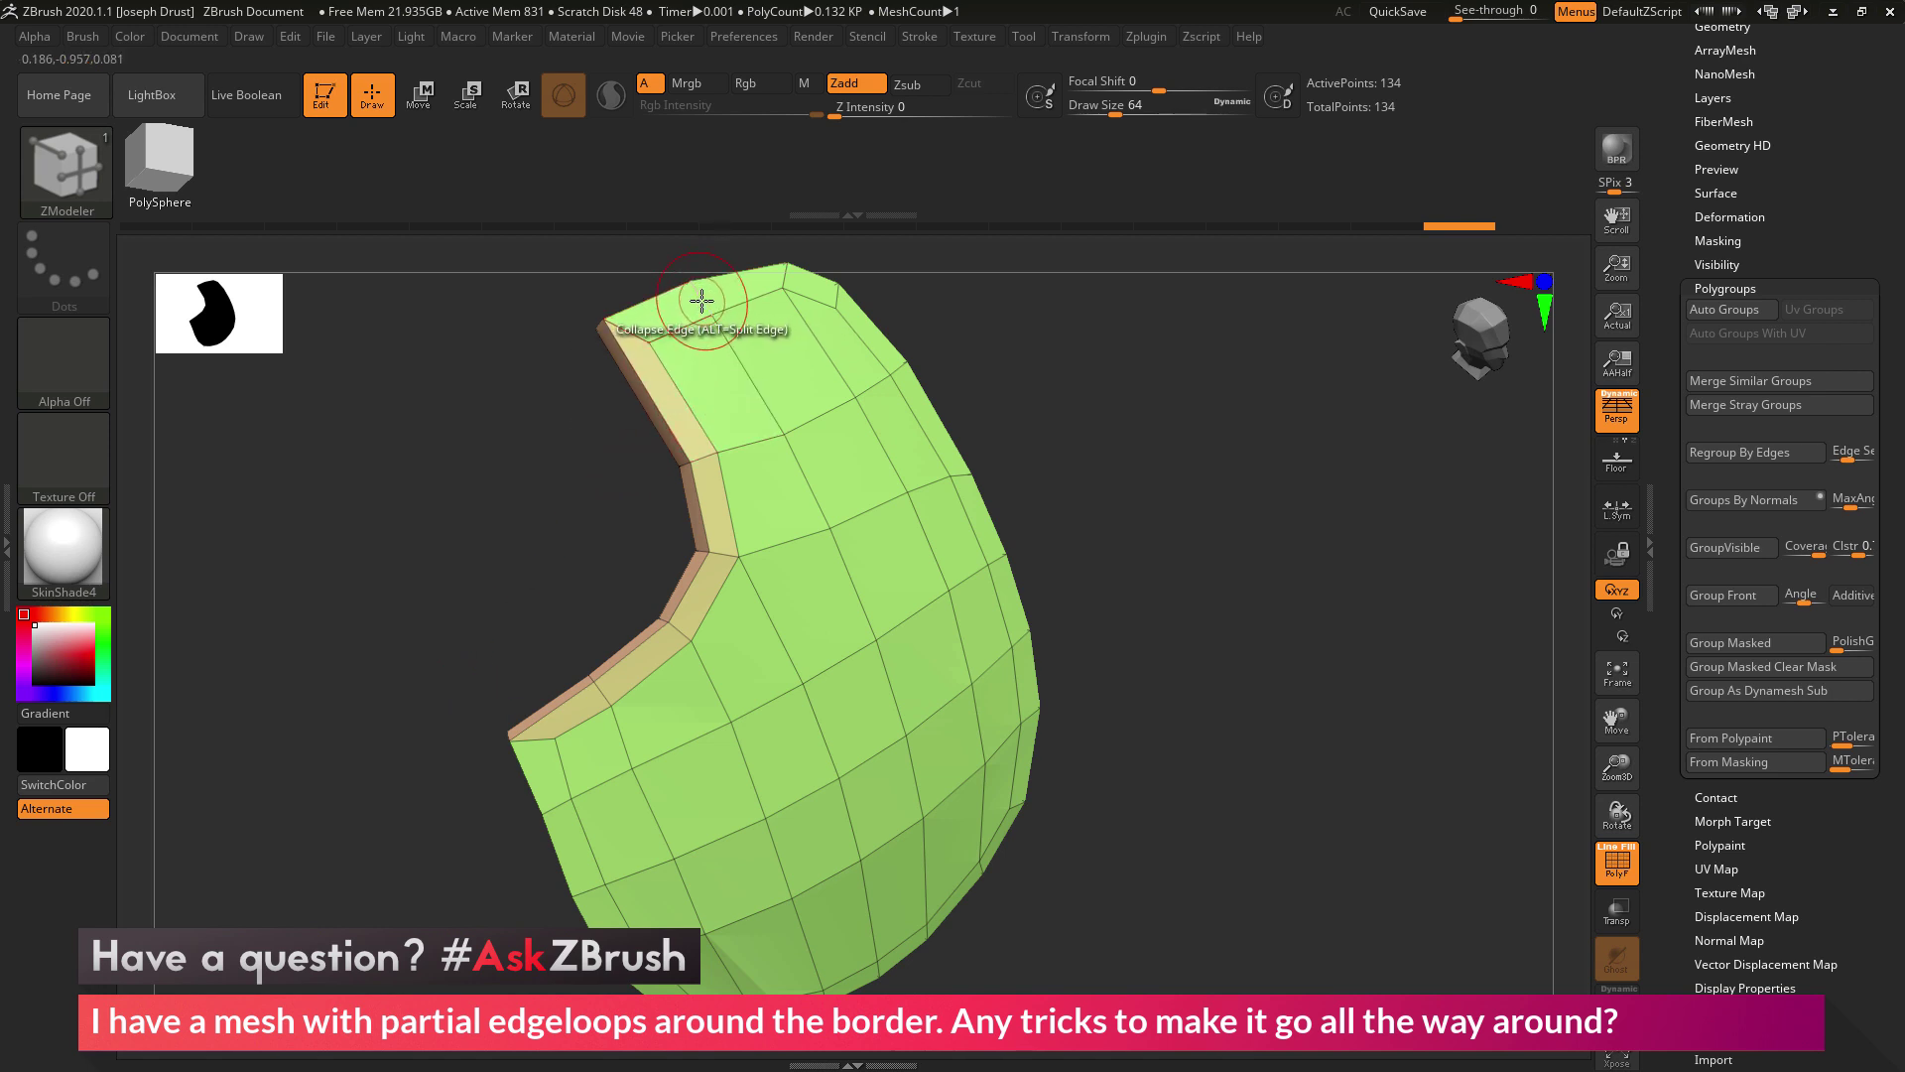
key("space")
left_click(660, 334)
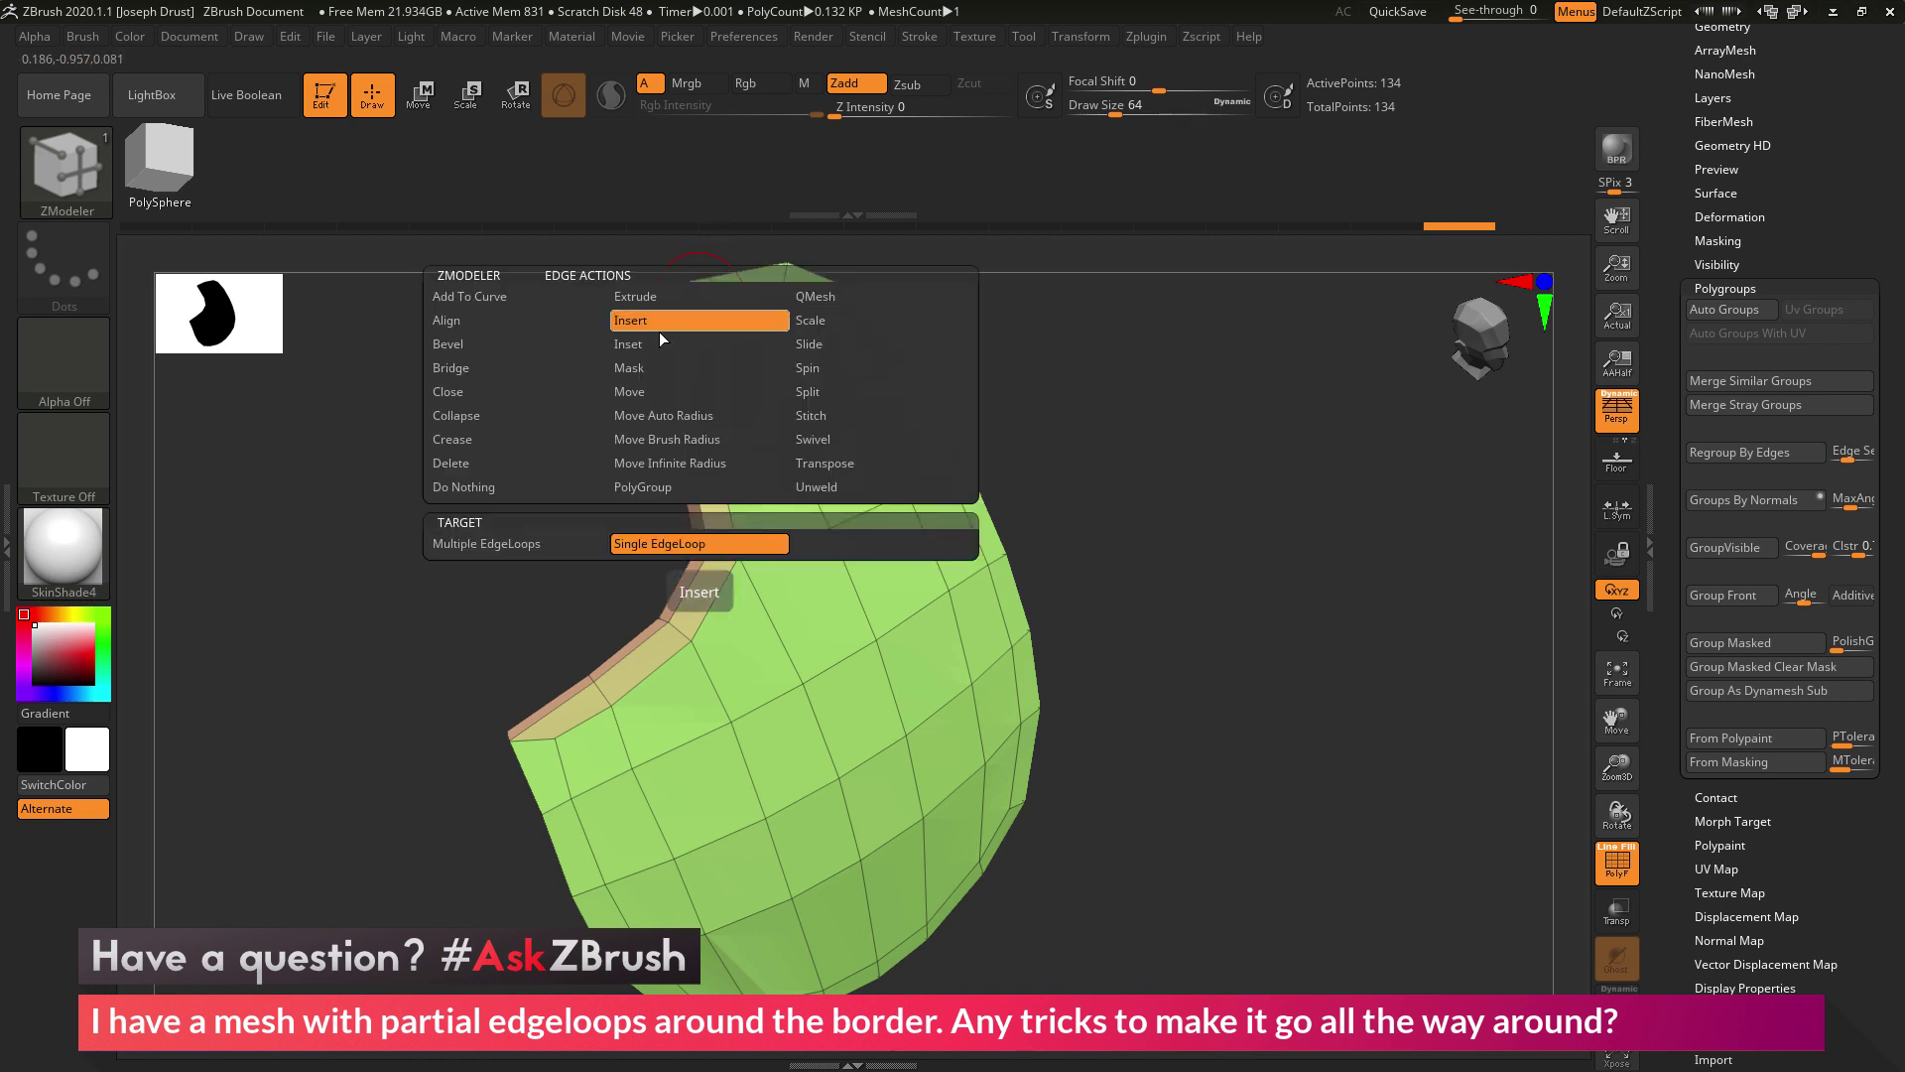
left_click_drag(706, 302, 635, 313)
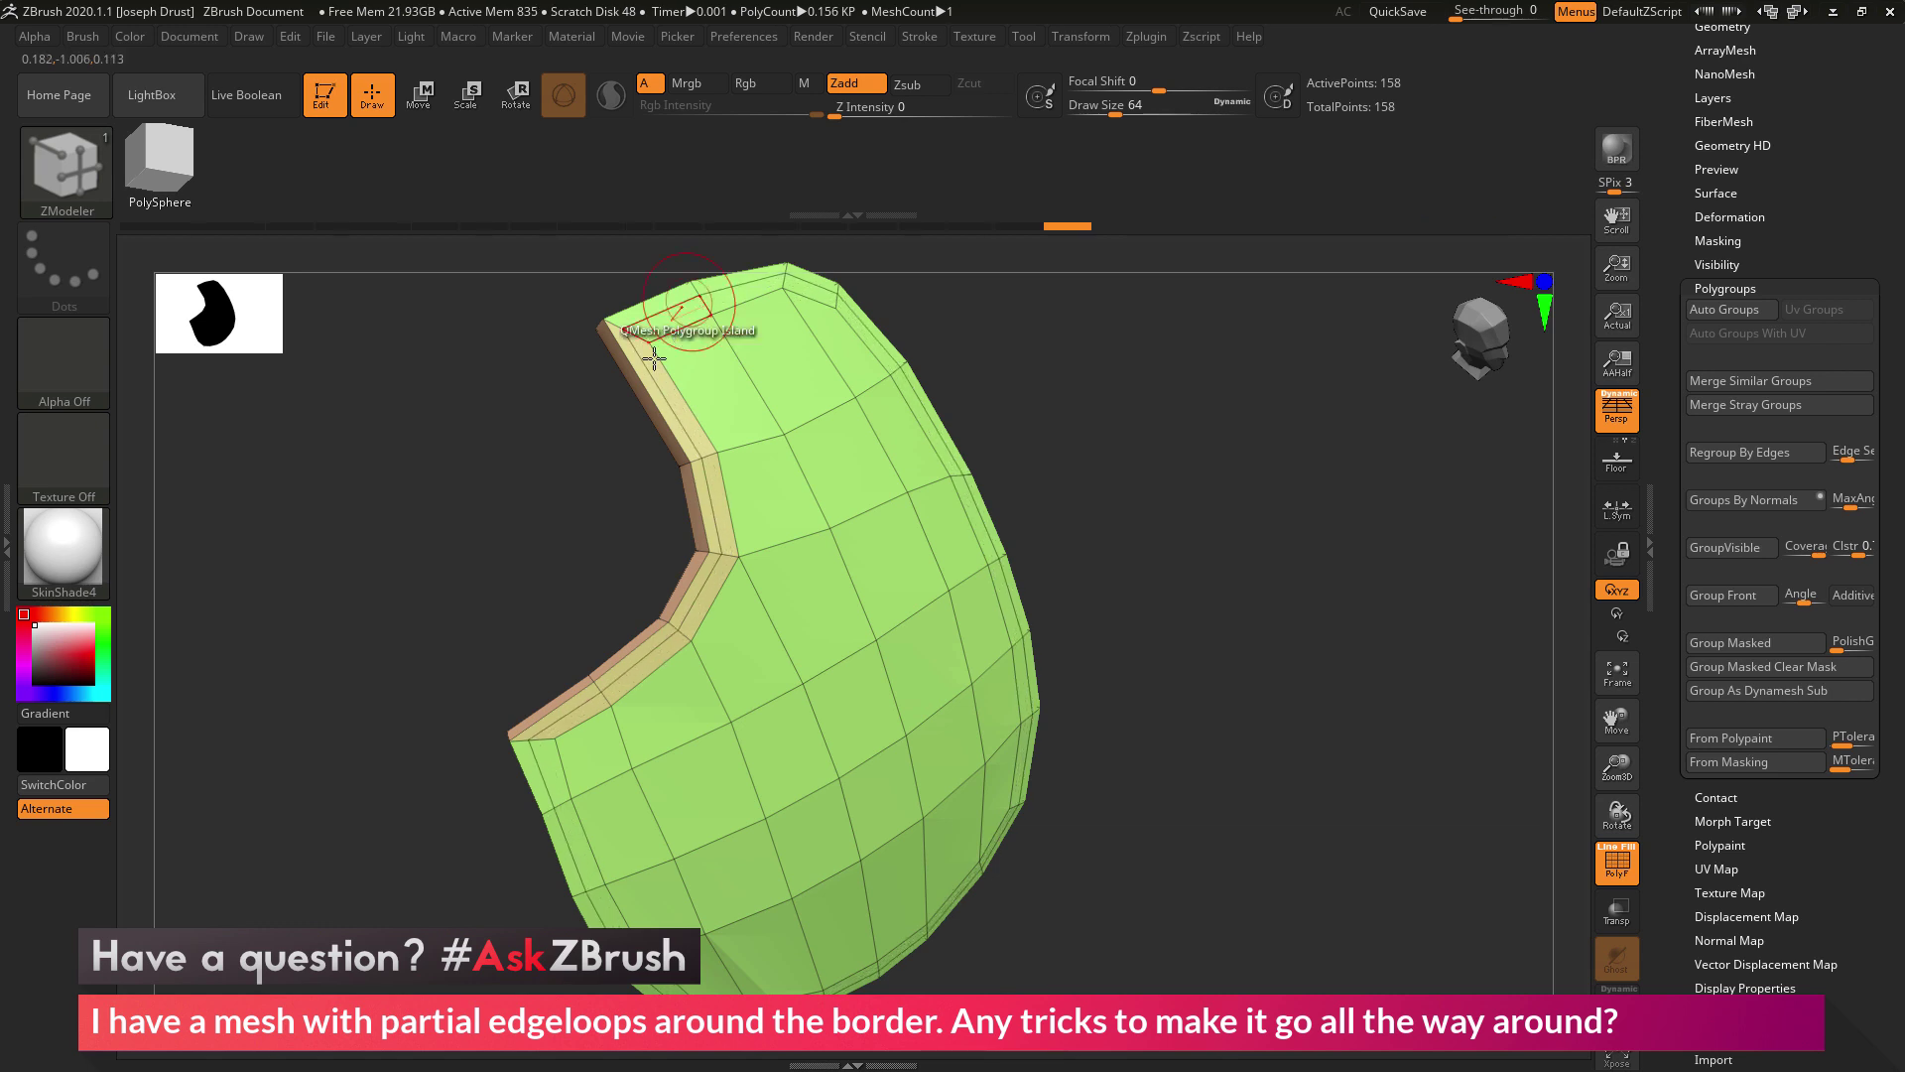
key("ctrl+z")
left_click_drag(522, 469, 551, 341)
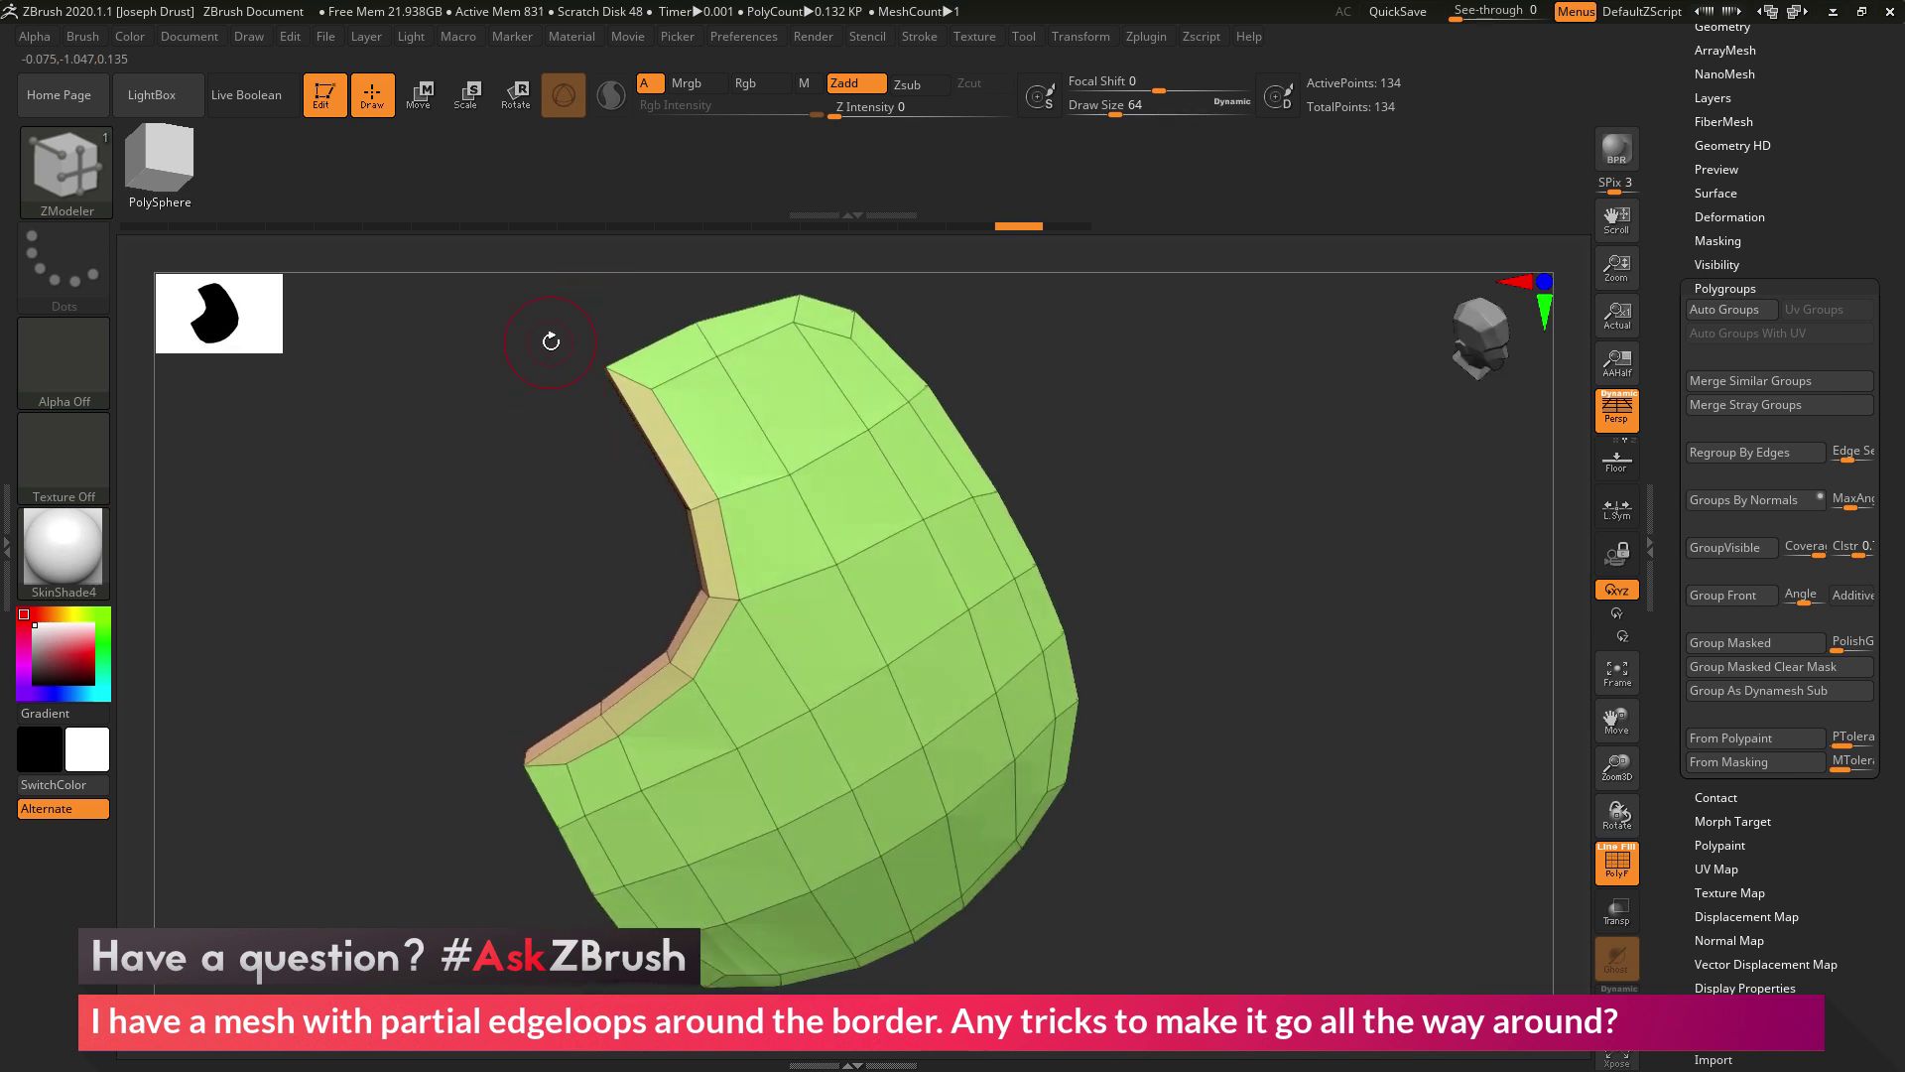
Step: Mask the top-left corner region and invert it so only the tip stays unmasked
key("ctrl")
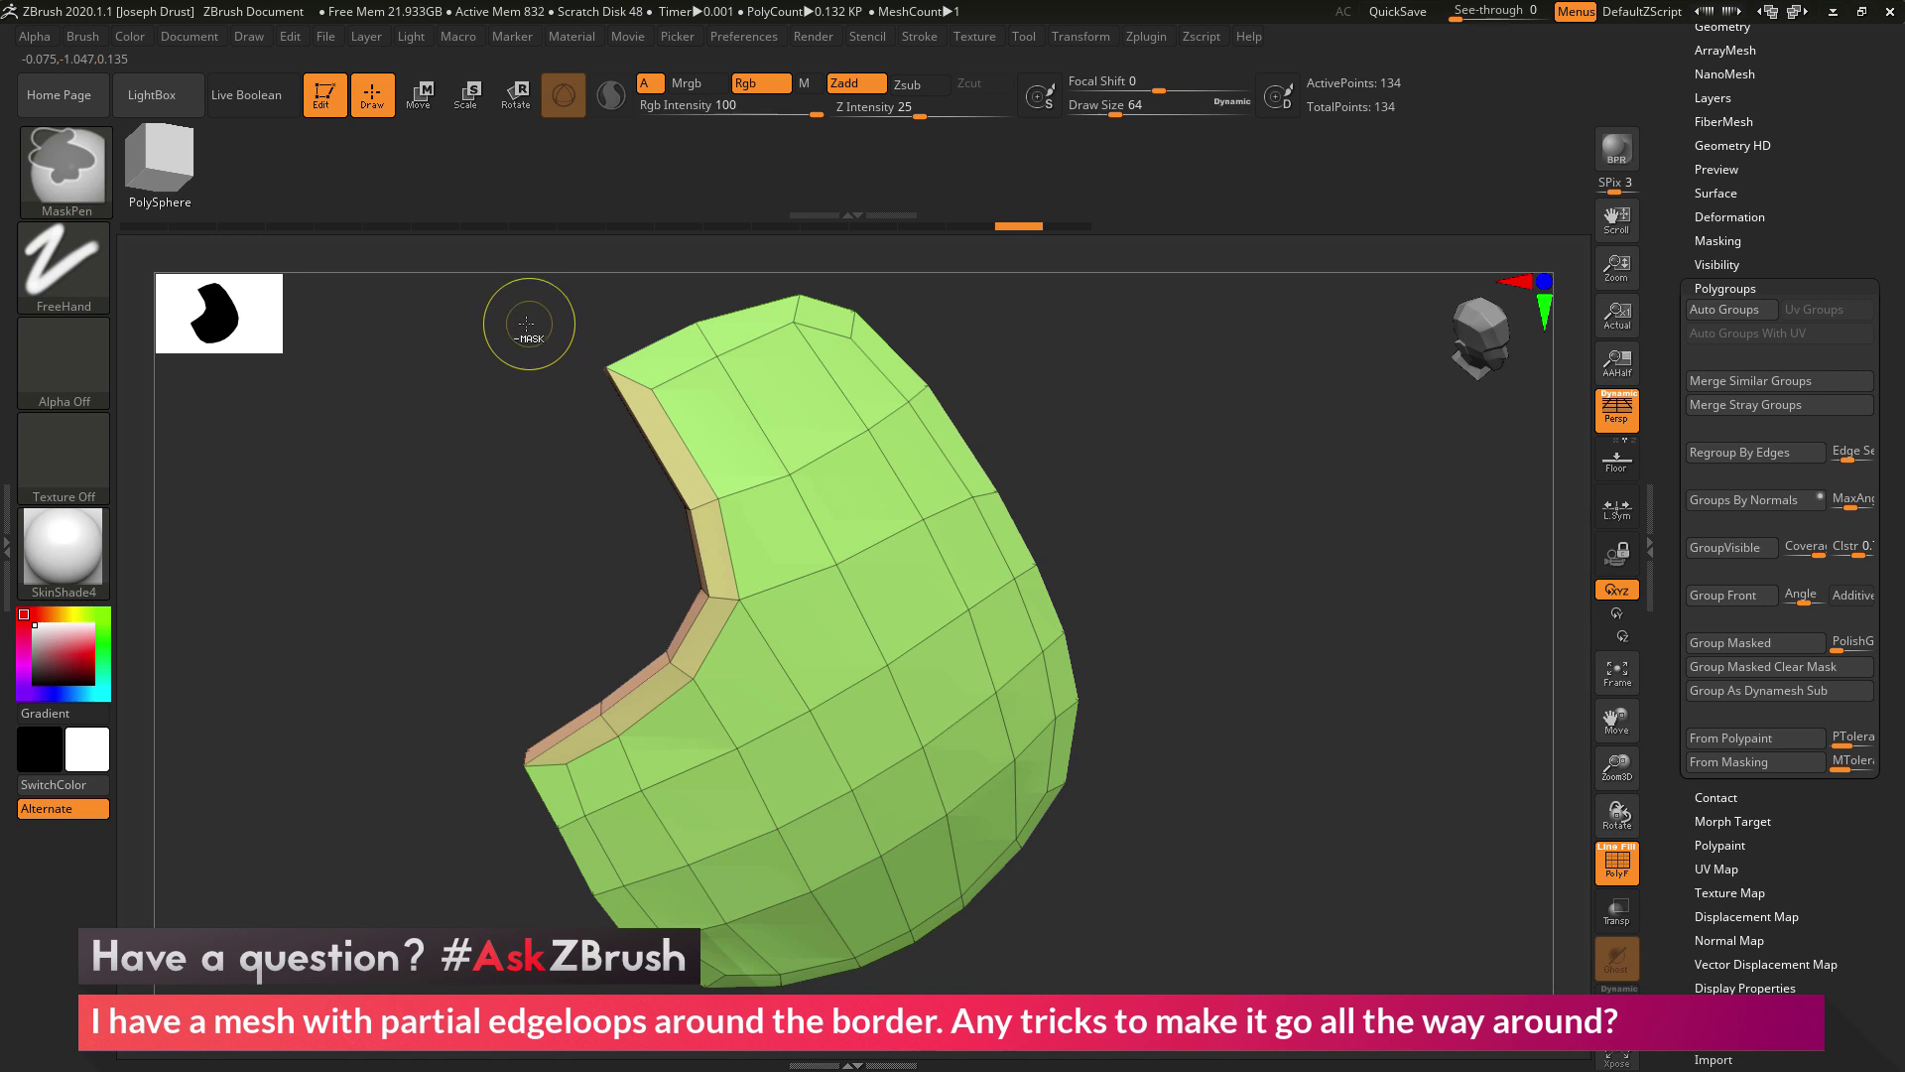
left_click_drag(604, 389, 628, 406, "ctrl")
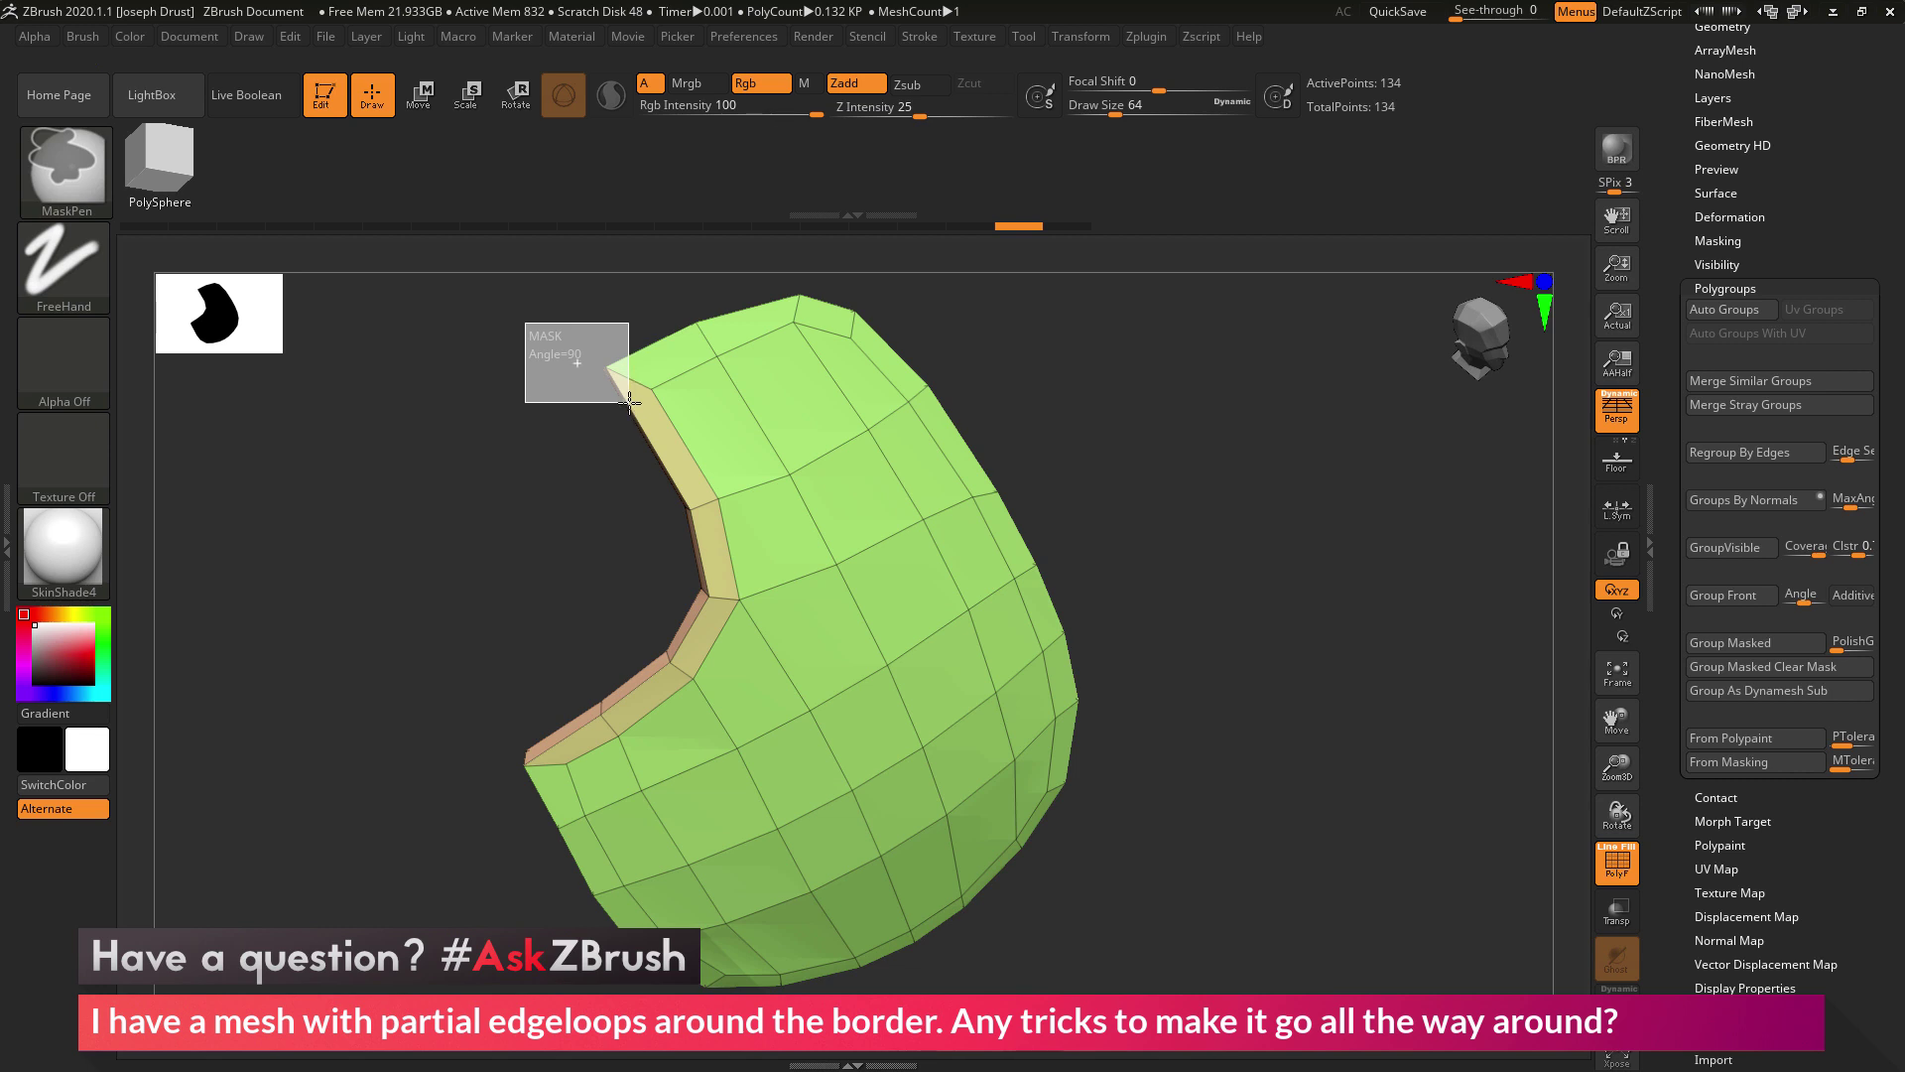
left_click_drag(628, 401, 628, 402, "ctrl")
key("b")
key("z")
key("m")
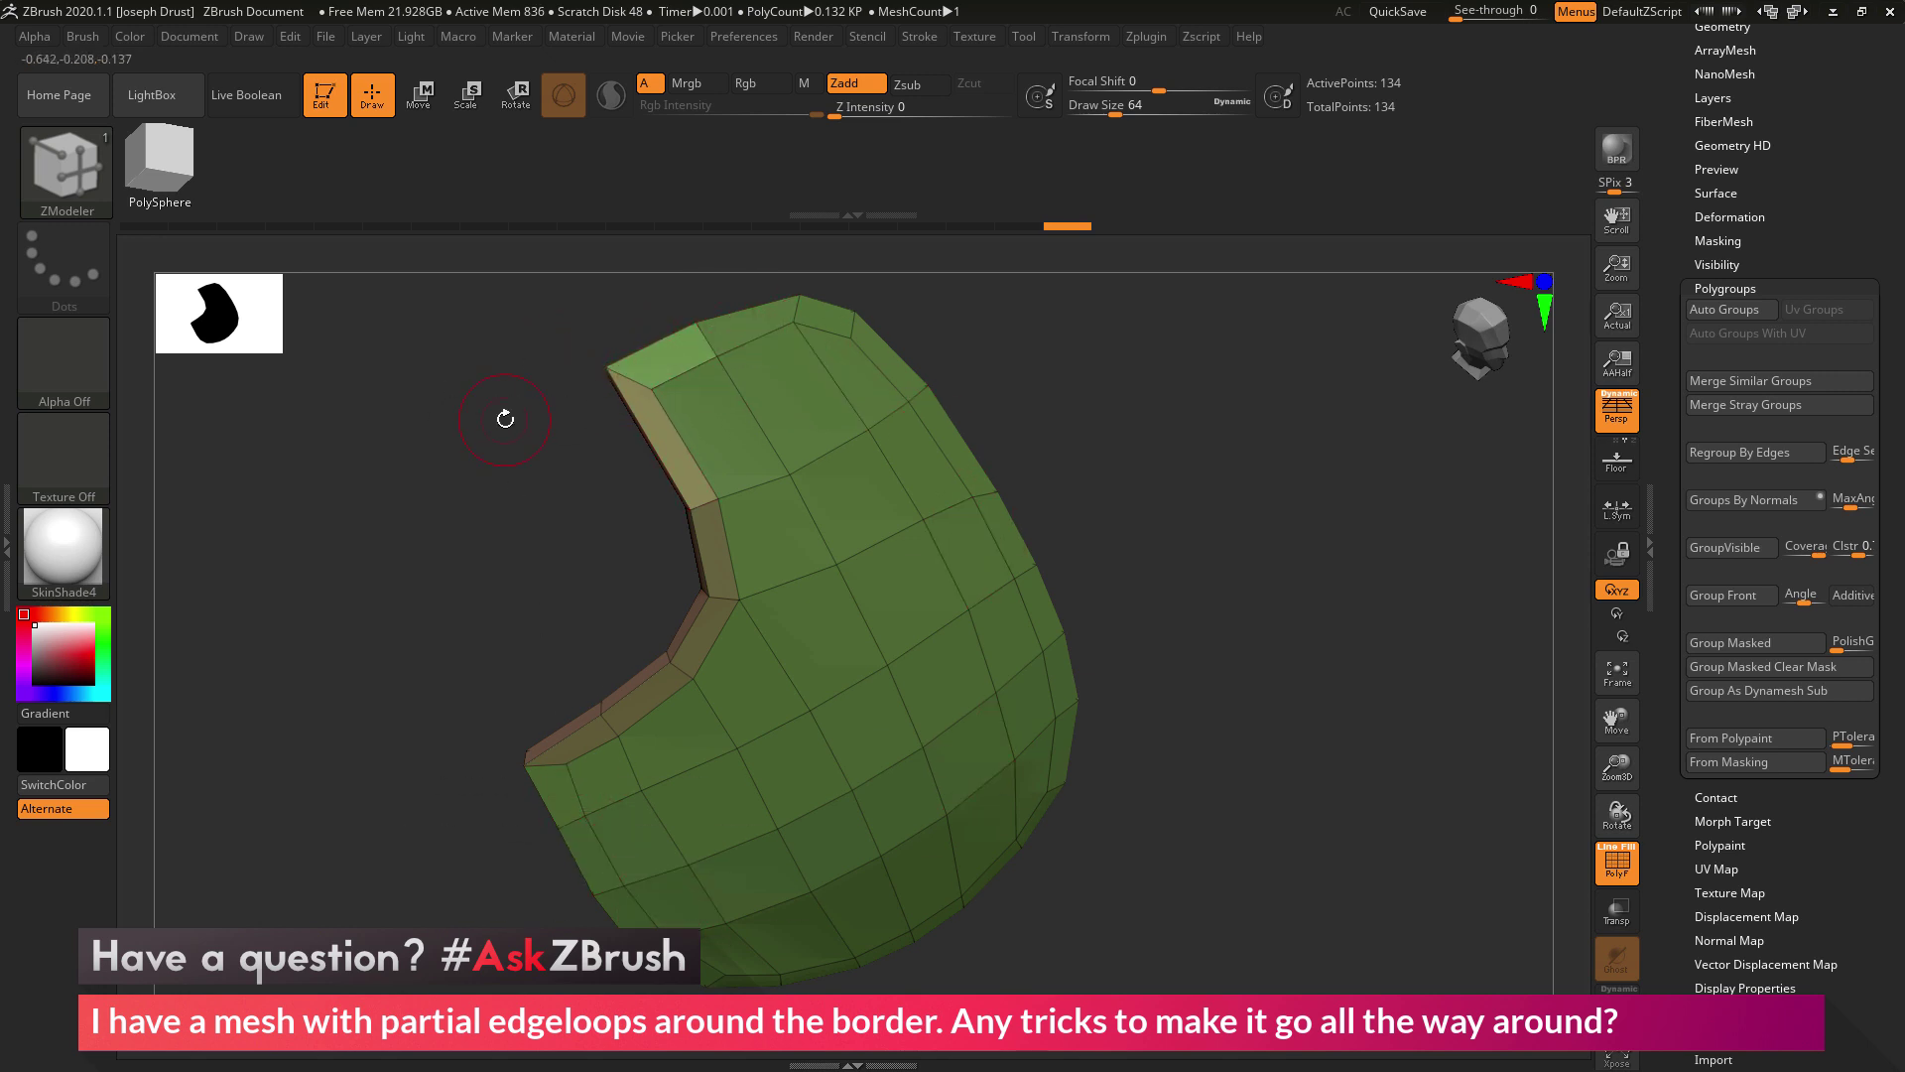
Step: Switch to Move, center the gizmo on the unmasked corner, and clear the mask
left_click(421, 99)
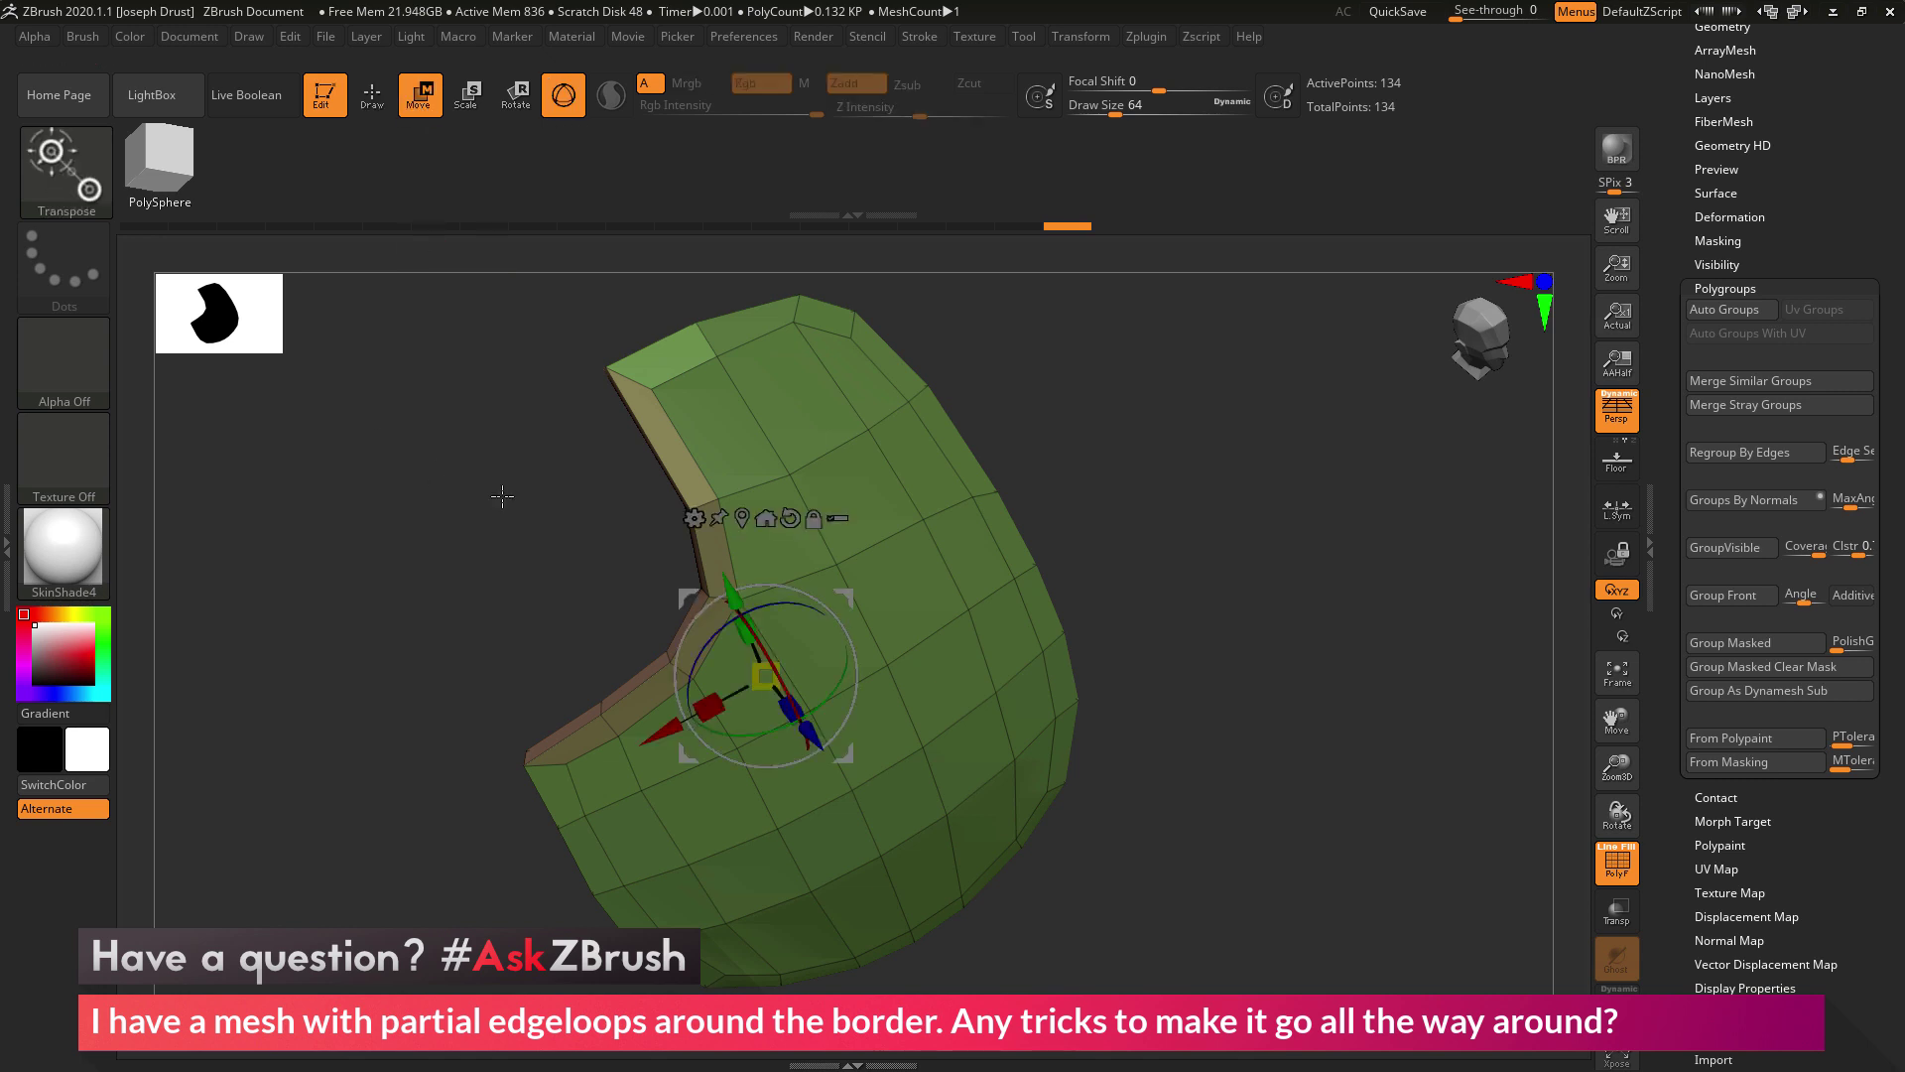
left_click(743, 517)
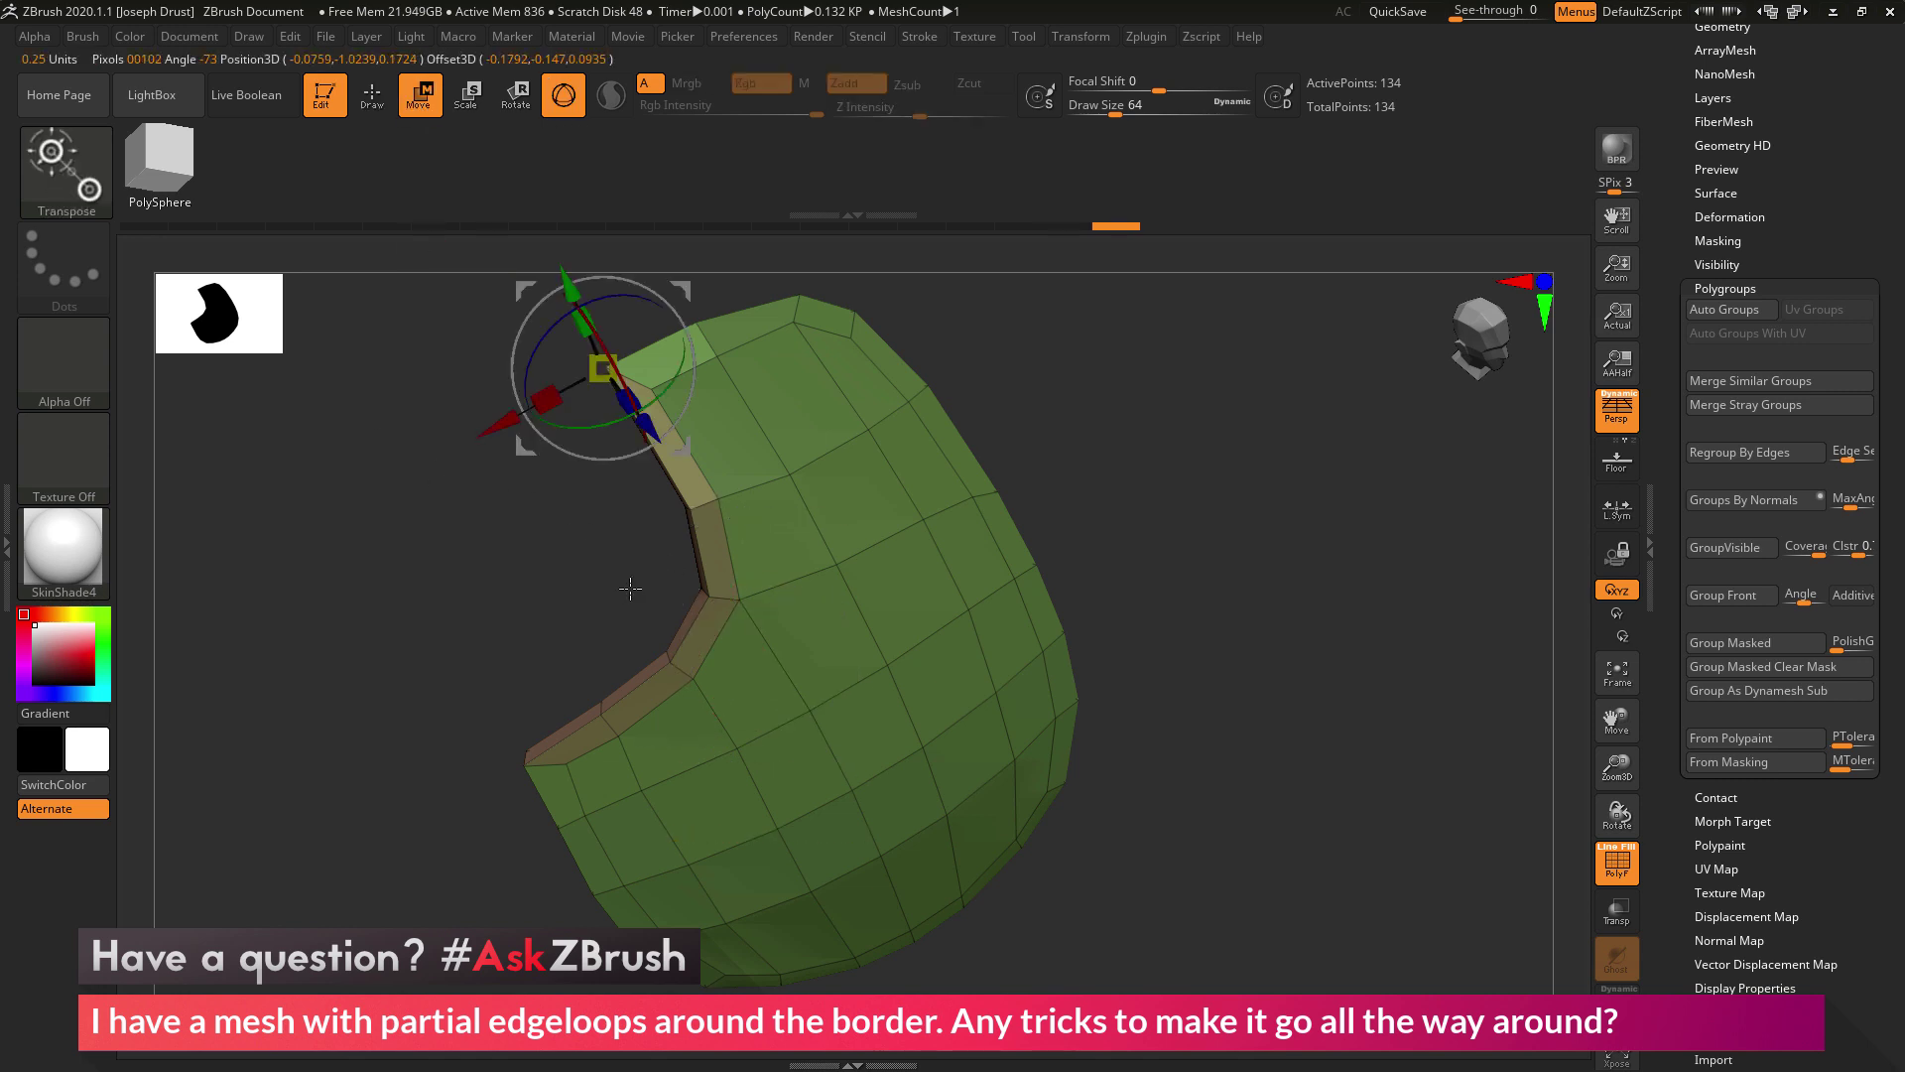
mouse_move(577, 555)
left_mouse_down()
mouse_move(562, 566)
mouse_move(662, 327)
mouse_move(691, 307)
left_mouse_up()
mouse_move(437, 709)
left_mouse_down("ctrl")
mouse_move(441, 730)
mouse_move(480, 612)
mouse_move(563, 735)
left_mouse_up("ctrl")
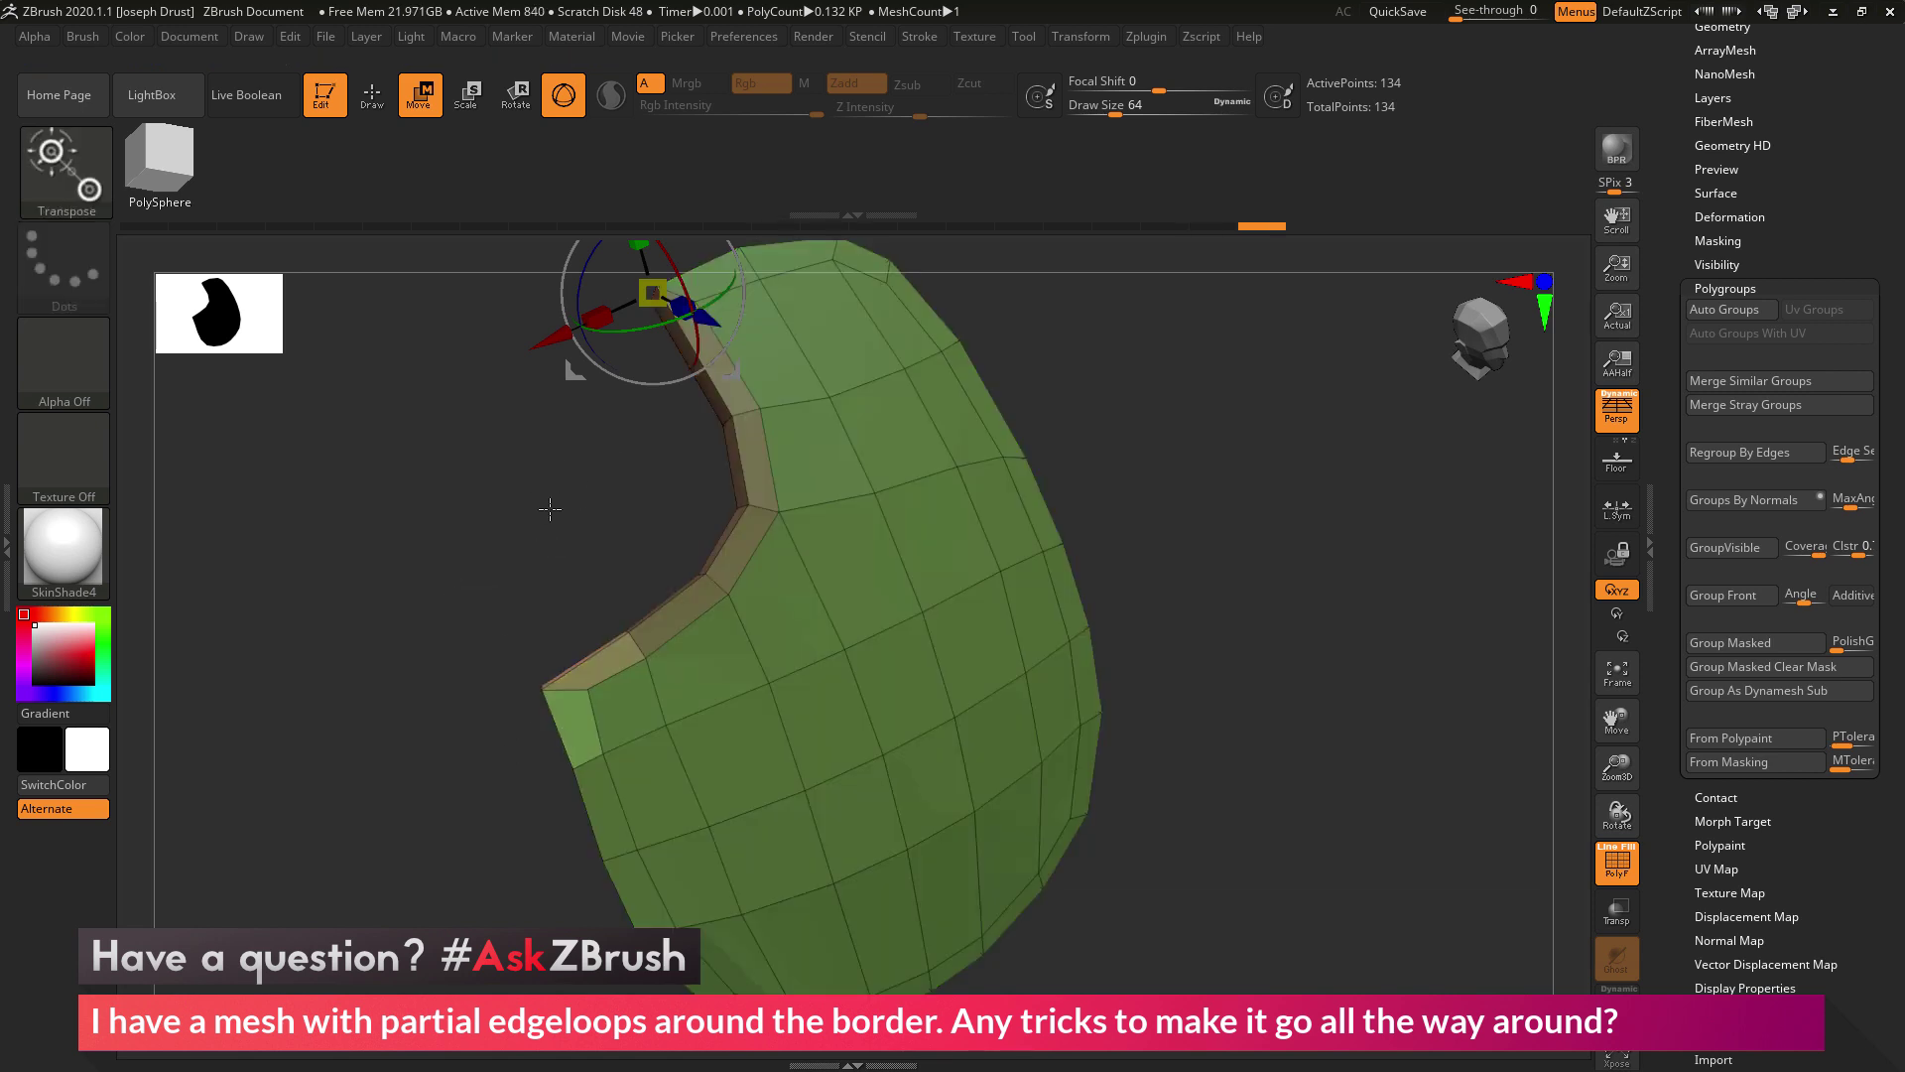
Step: Re-mask around the corner, recenter the gizmo, clear the mask, and return to Draw mode
left_click_drag(545, 510, 574, 613)
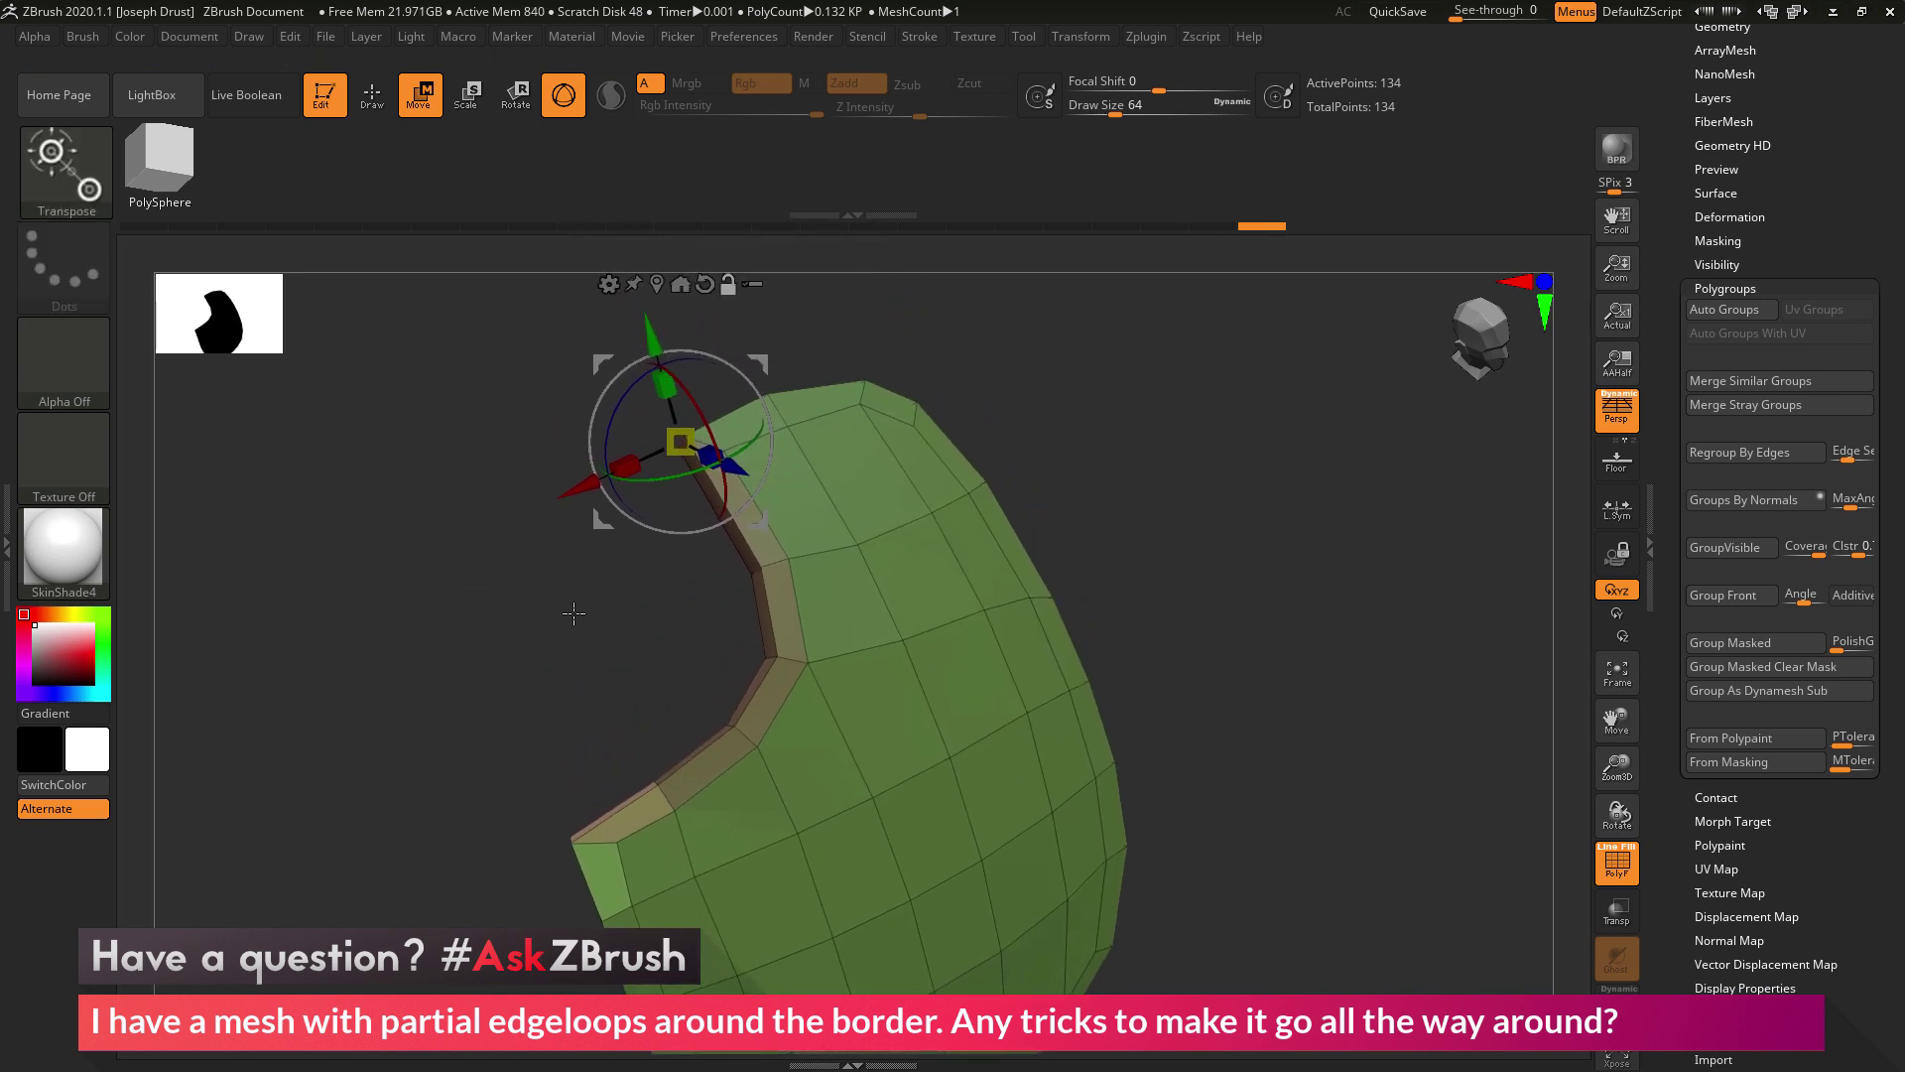
left_click(657, 285)
left_click_drag(422, 822, 717, 577)
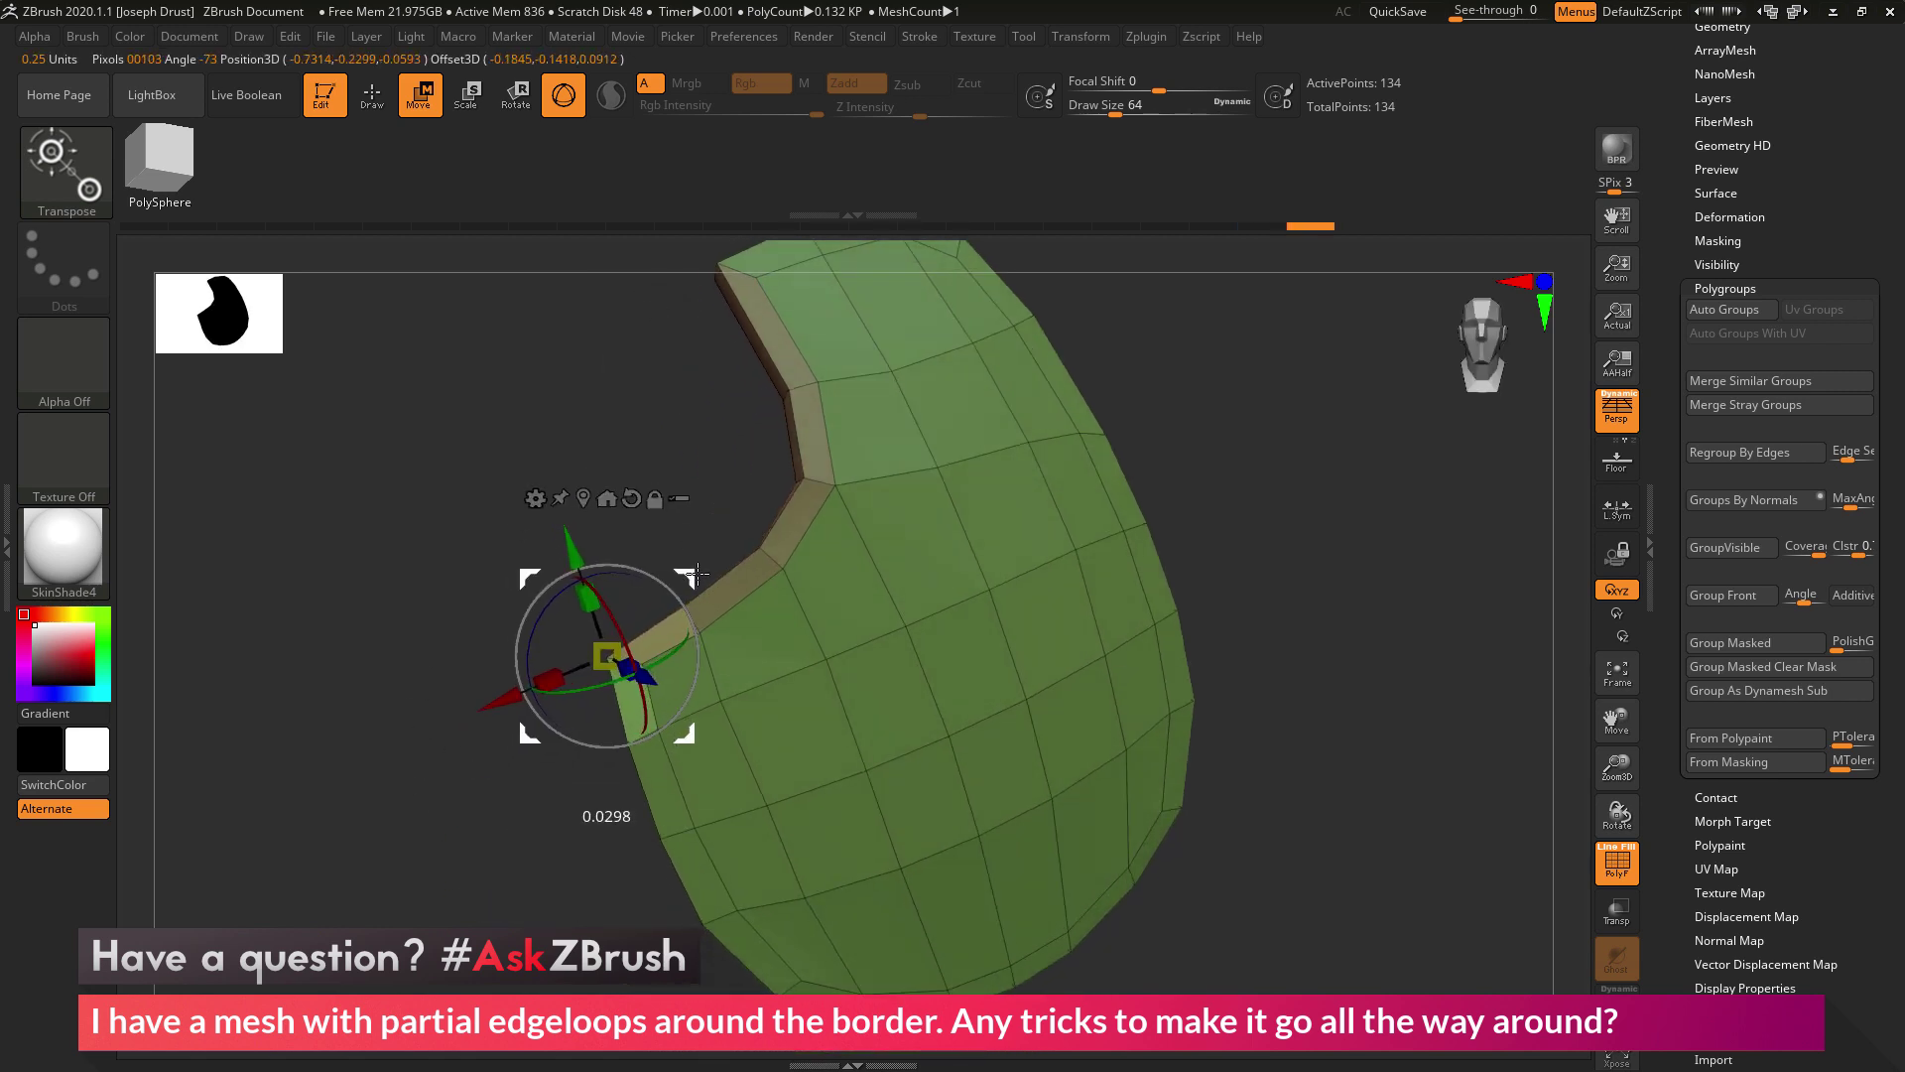
left_click_drag(695, 499, 682, 410, "ctrl")
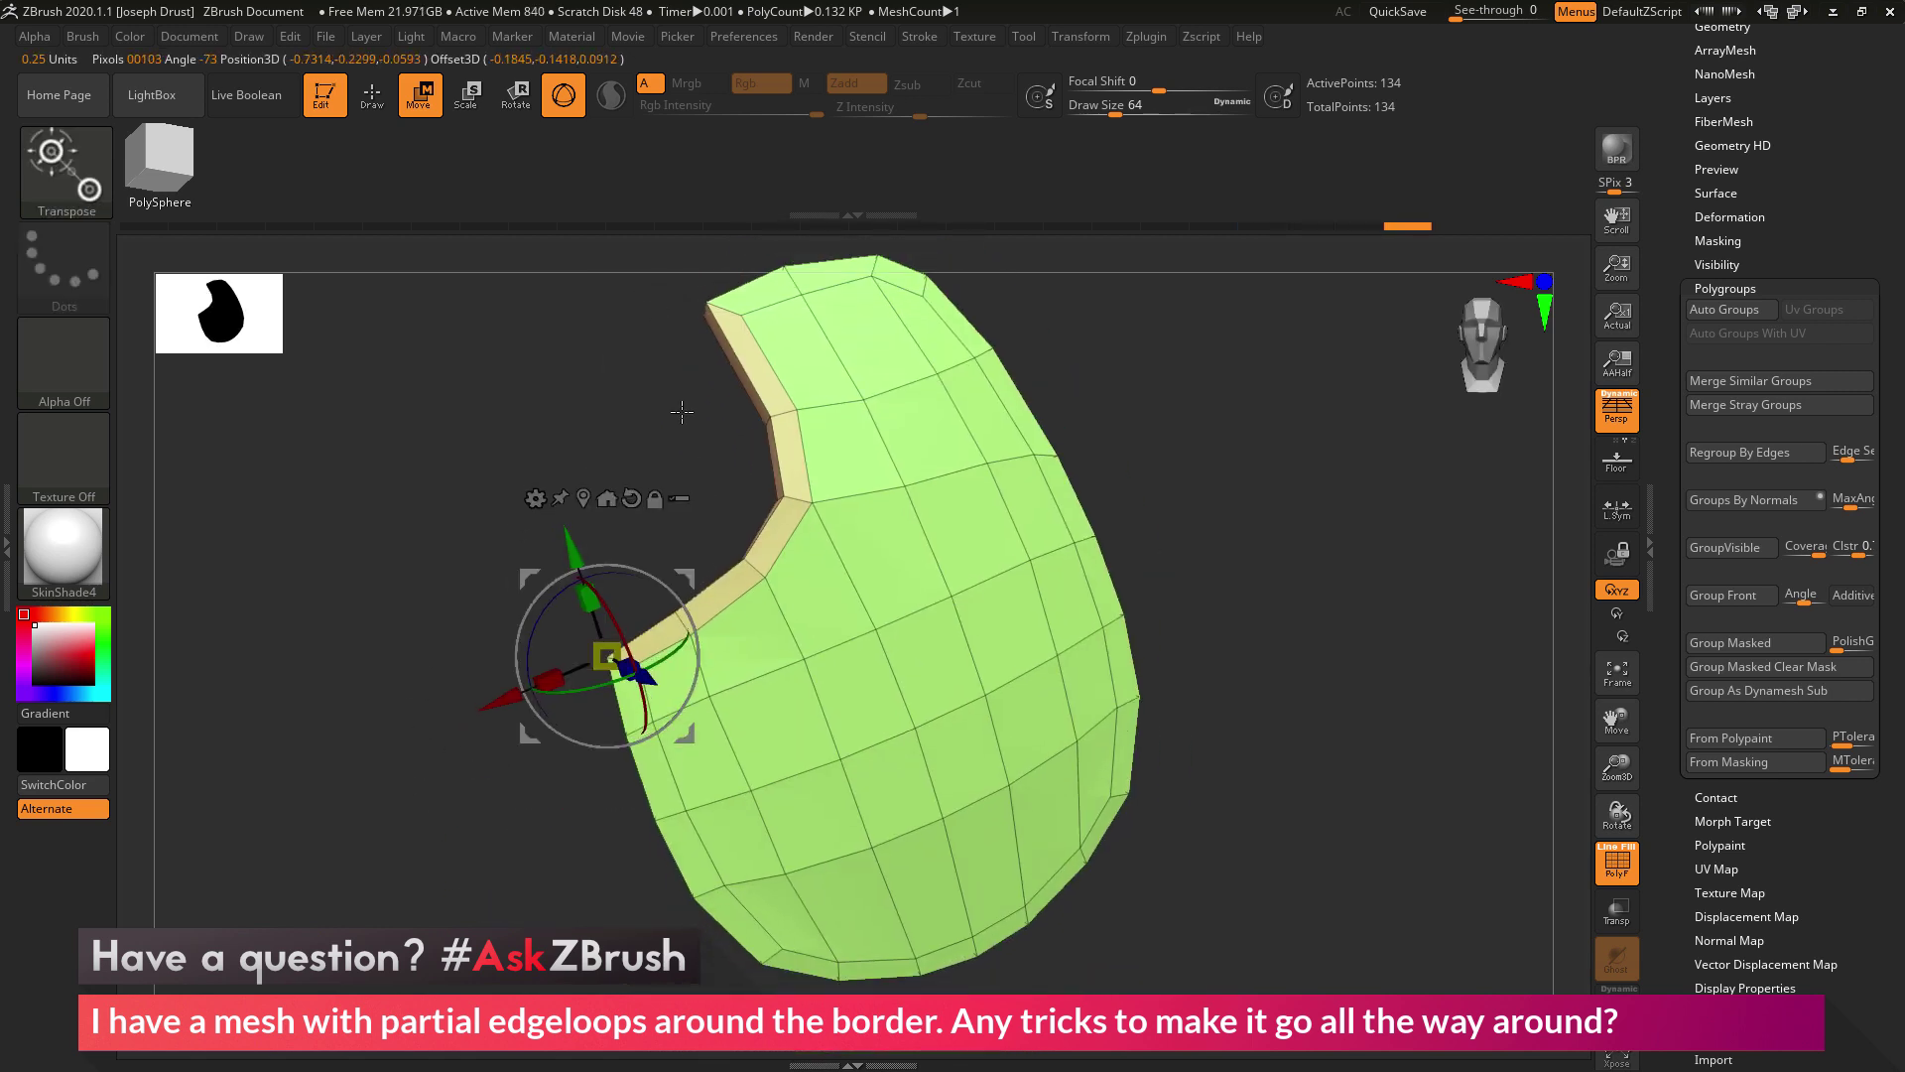
left_click(387, 103)
mouse_move(532, 447)
left_mouse_down()
mouse_move(565, 478)
mouse_move(548, 492)
mouse_move(603, 432)
left_mouse_up()
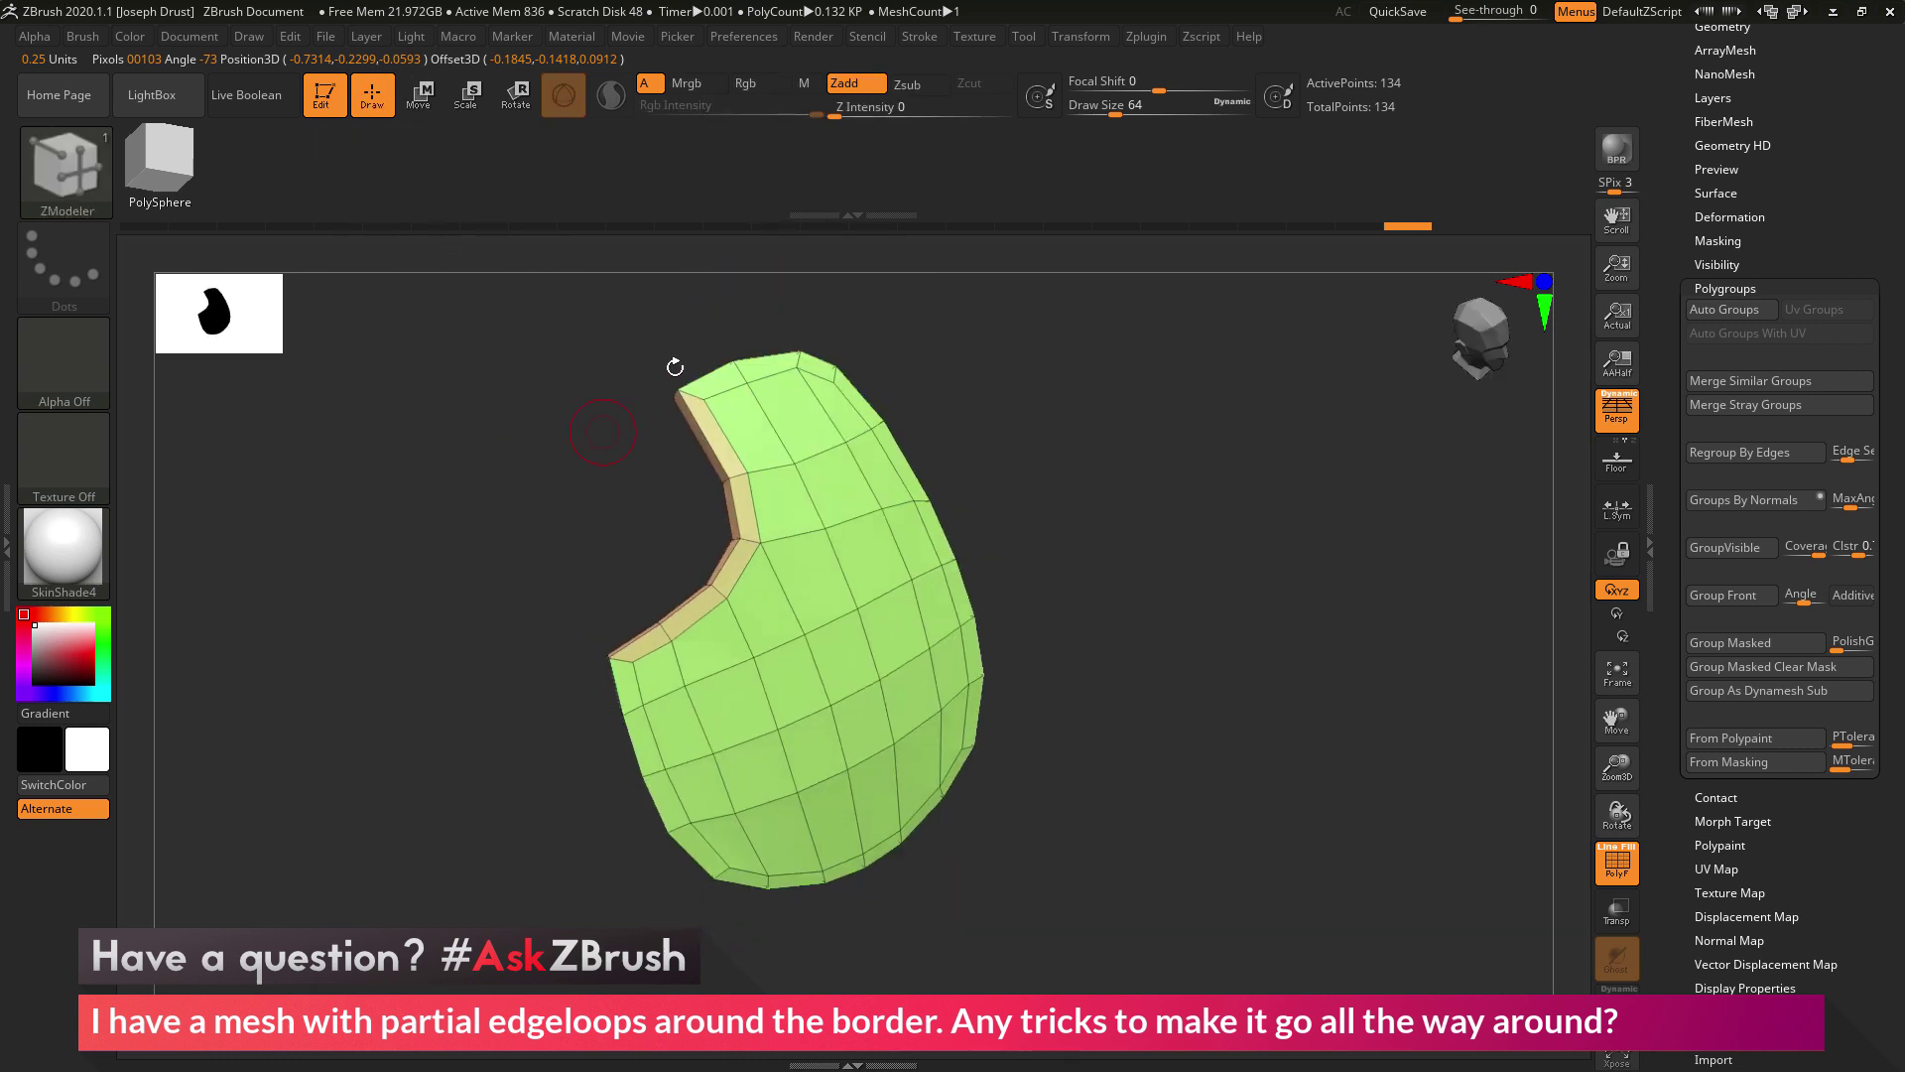
Step: Run Auto Groups so the green and tan armor regions become one yellow polygroup
left_click_drag(992, 655, 1141, 576)
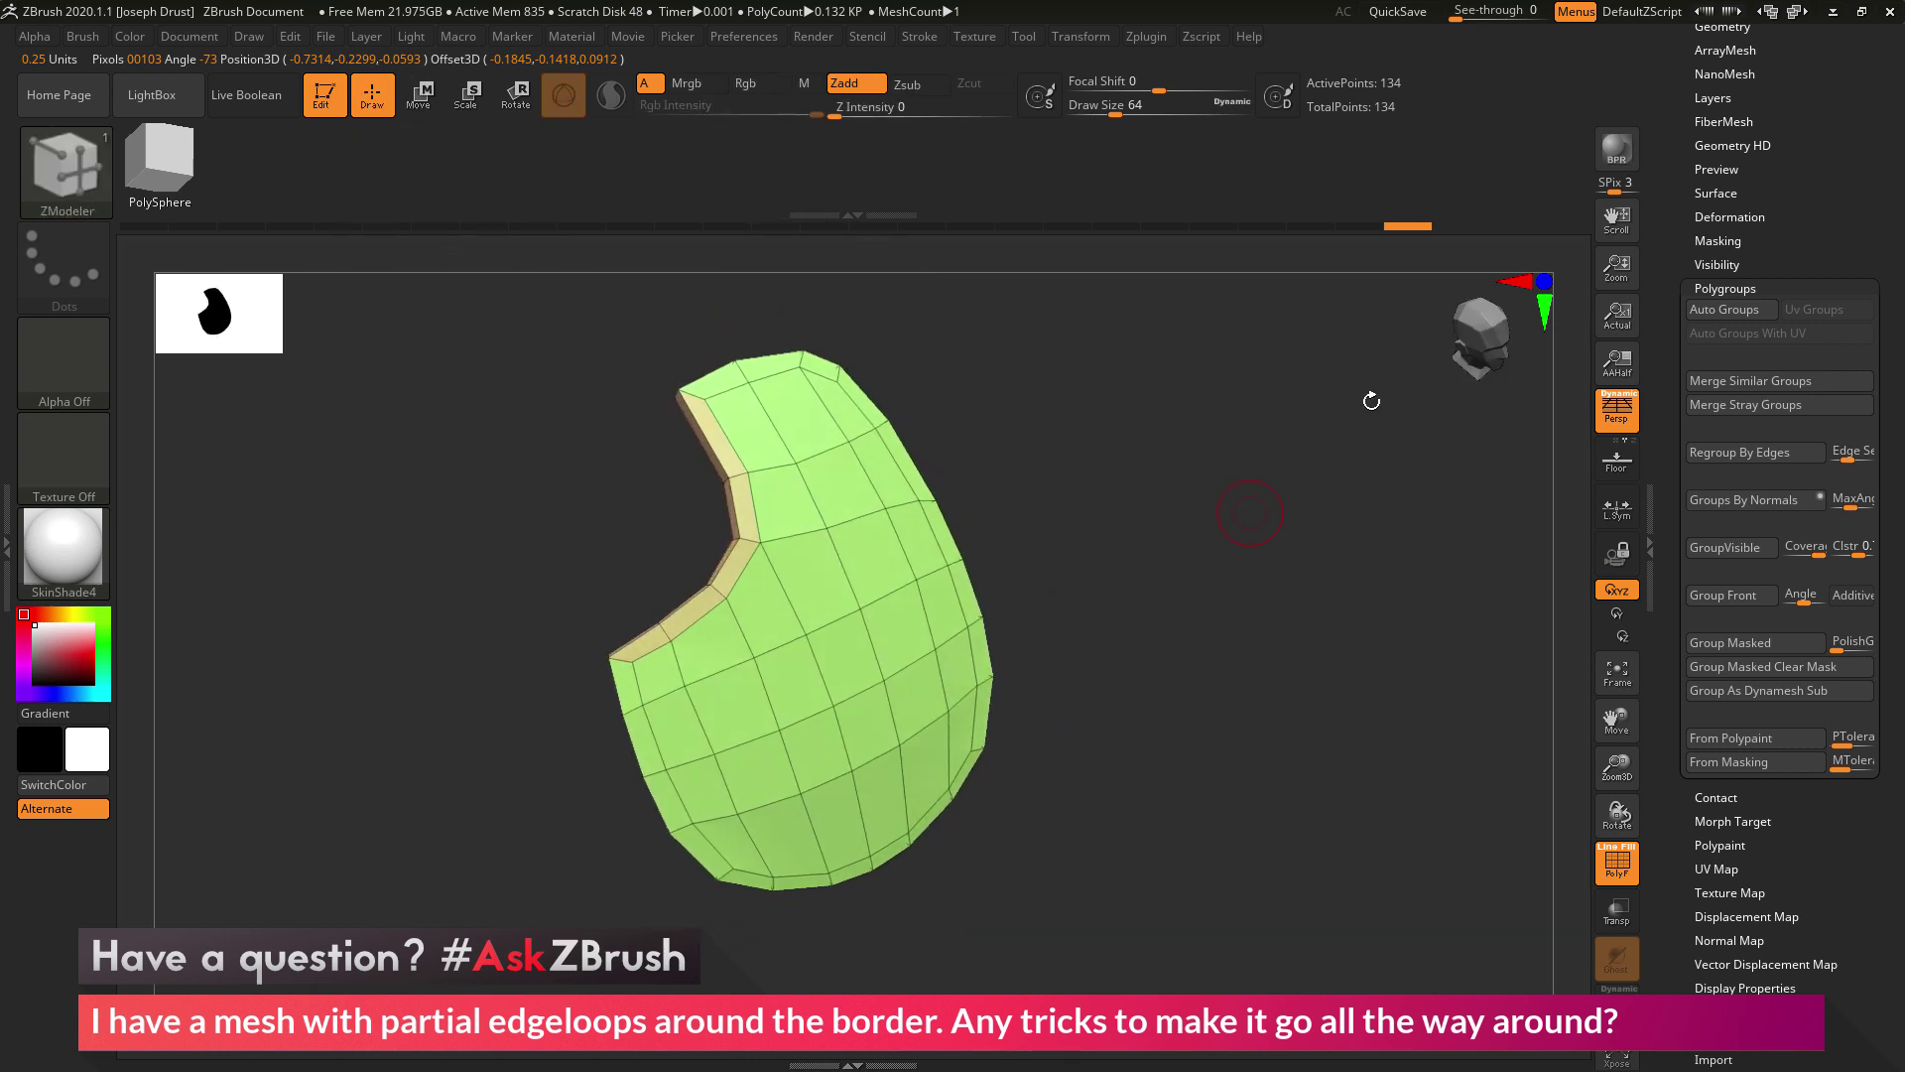
left_click(1727, 310)
left_click_drag(1126, 483, 1133, 528)
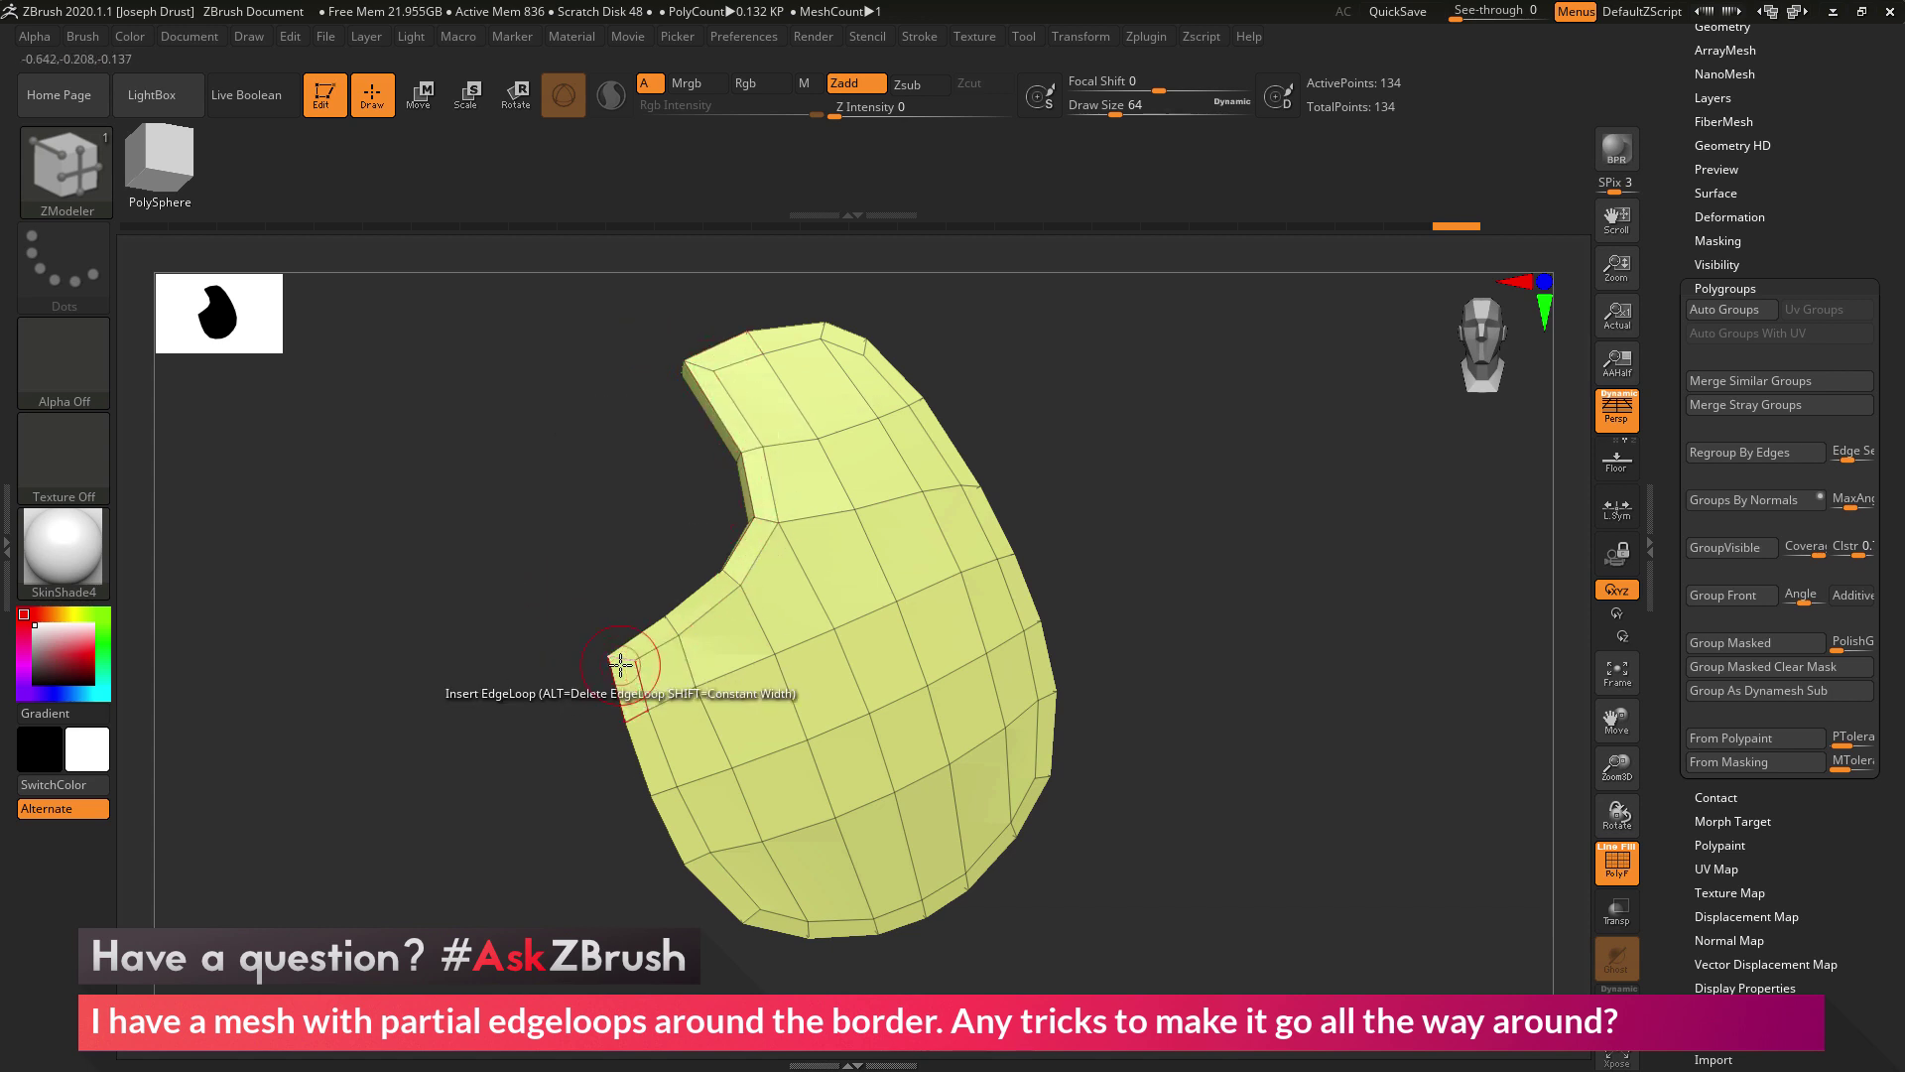
Step: Undo the last change, then insert a single edge loop from the top border edge, raising the mesh to 158 points
left_click_drag(943, 407, 748, 348)
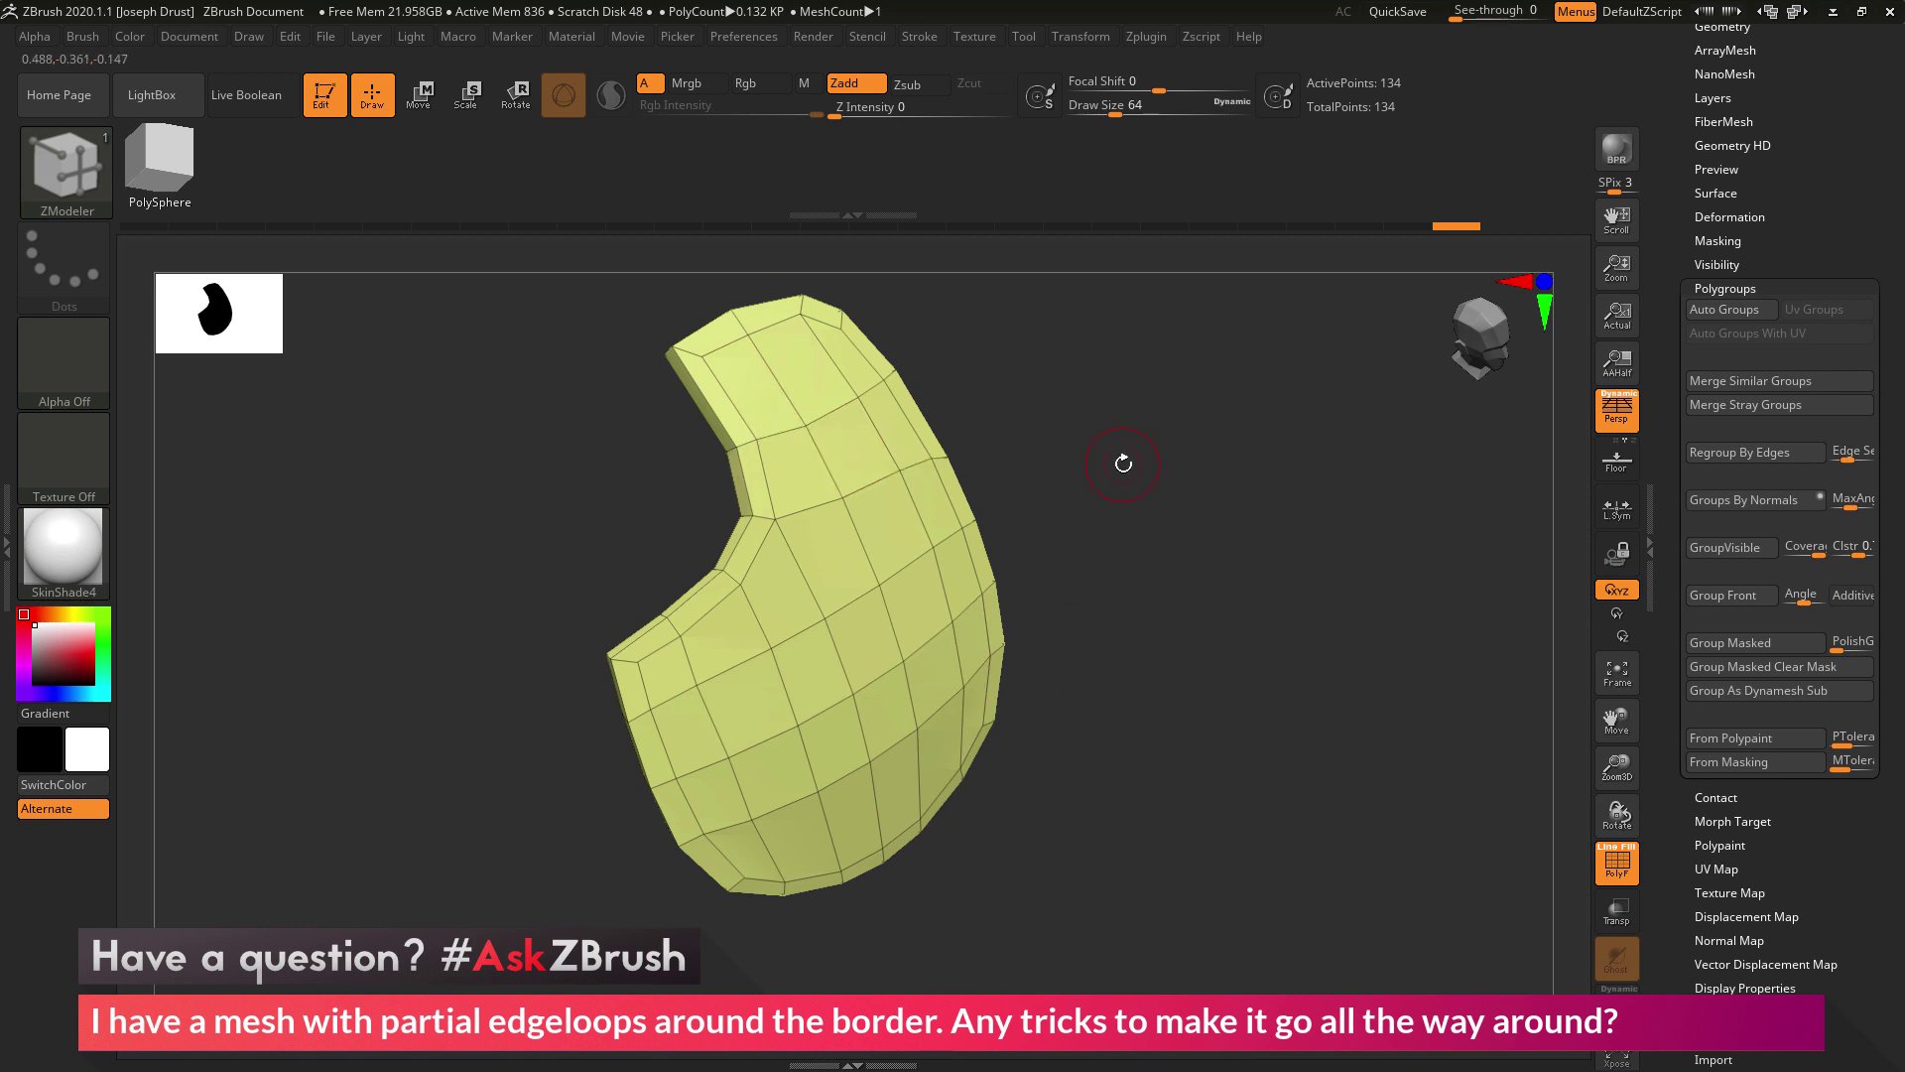
left_click_drag(1131, 453, 1021, 456)
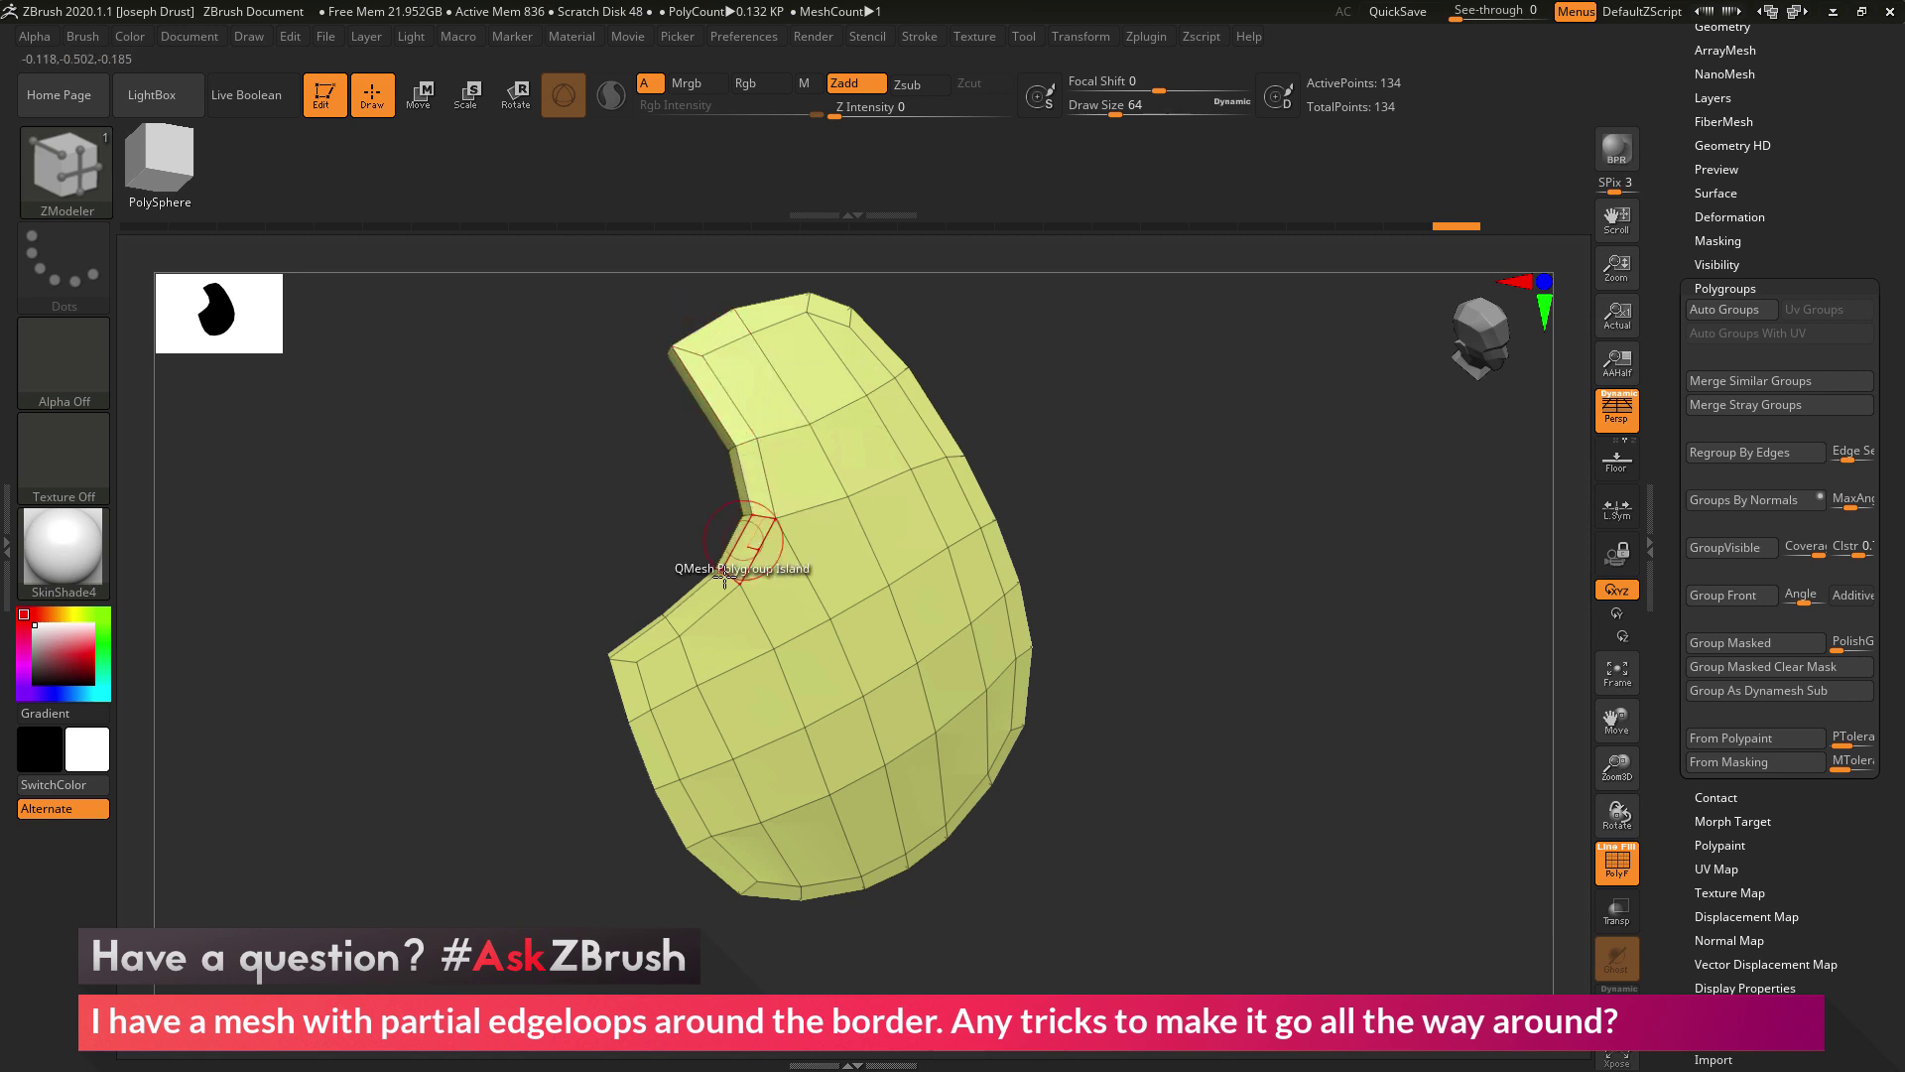
key("ctrl+z")
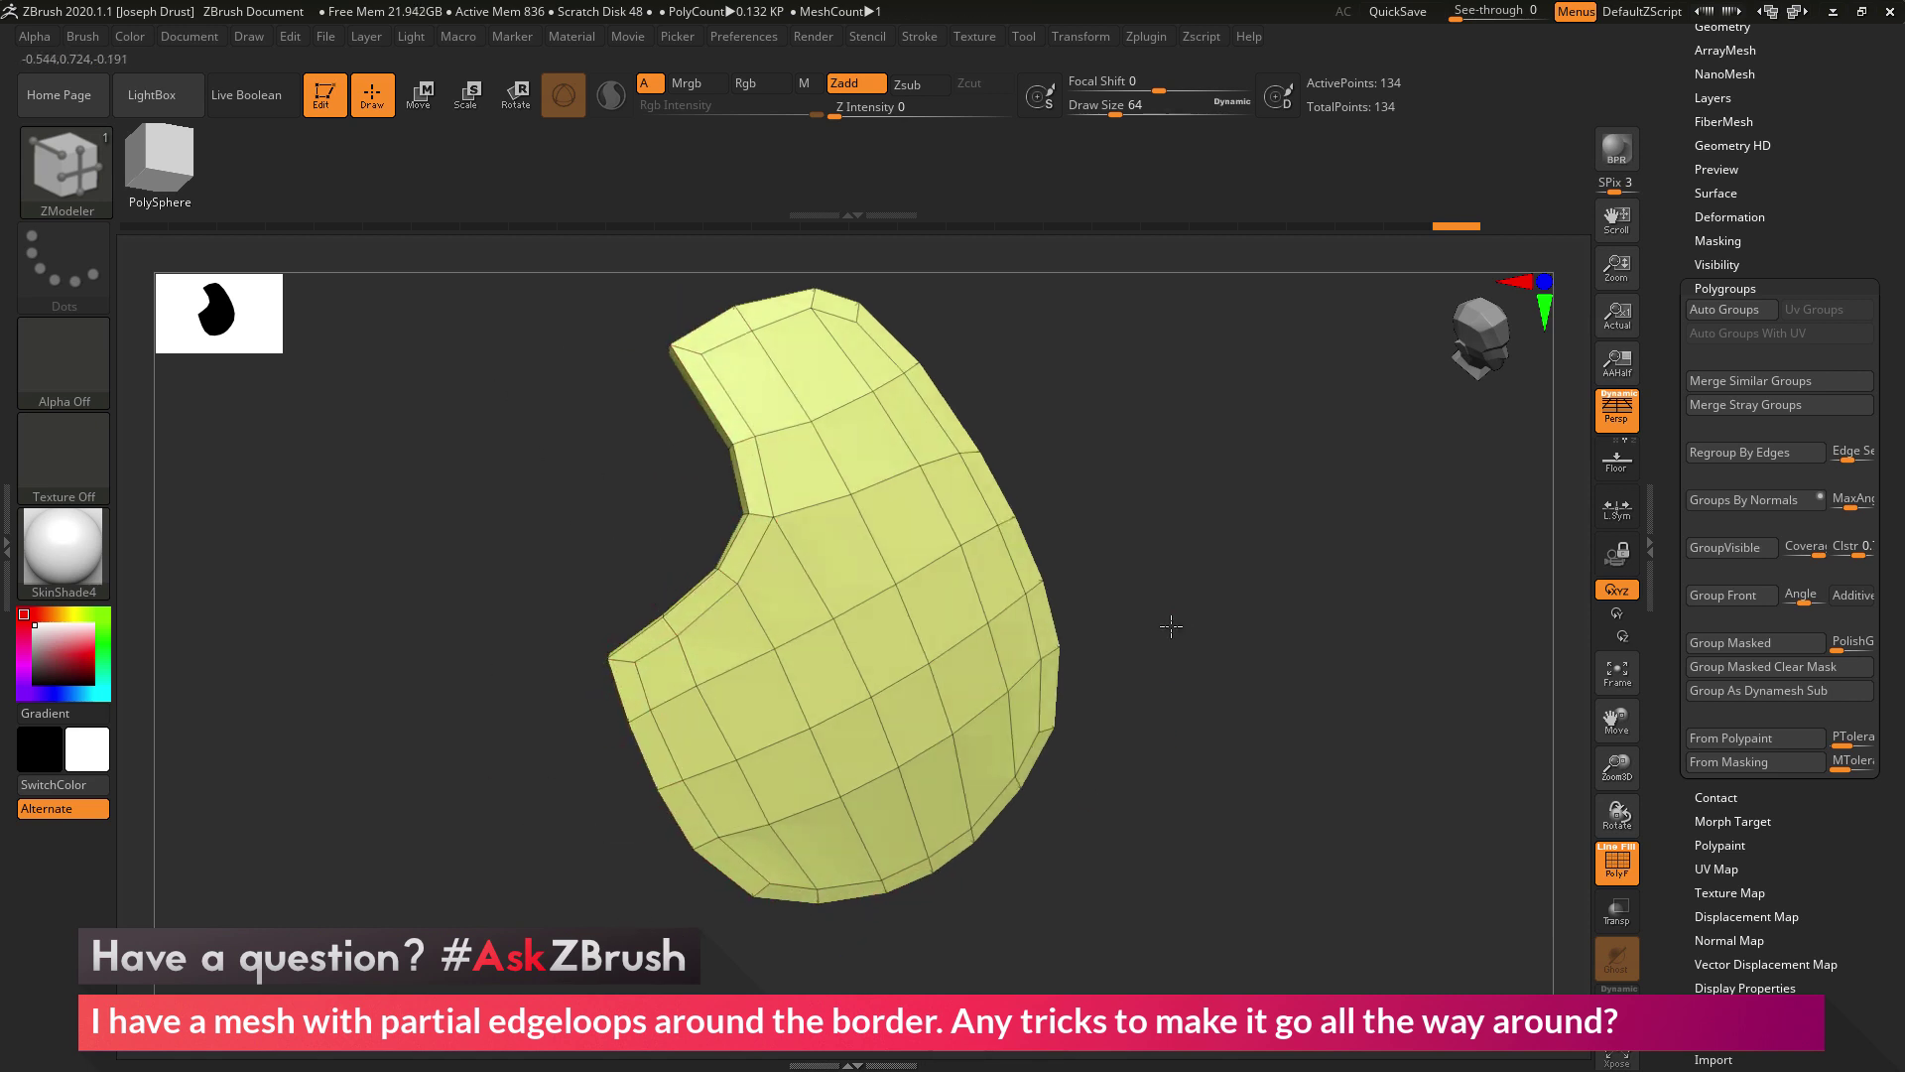
left_click(910, 367)
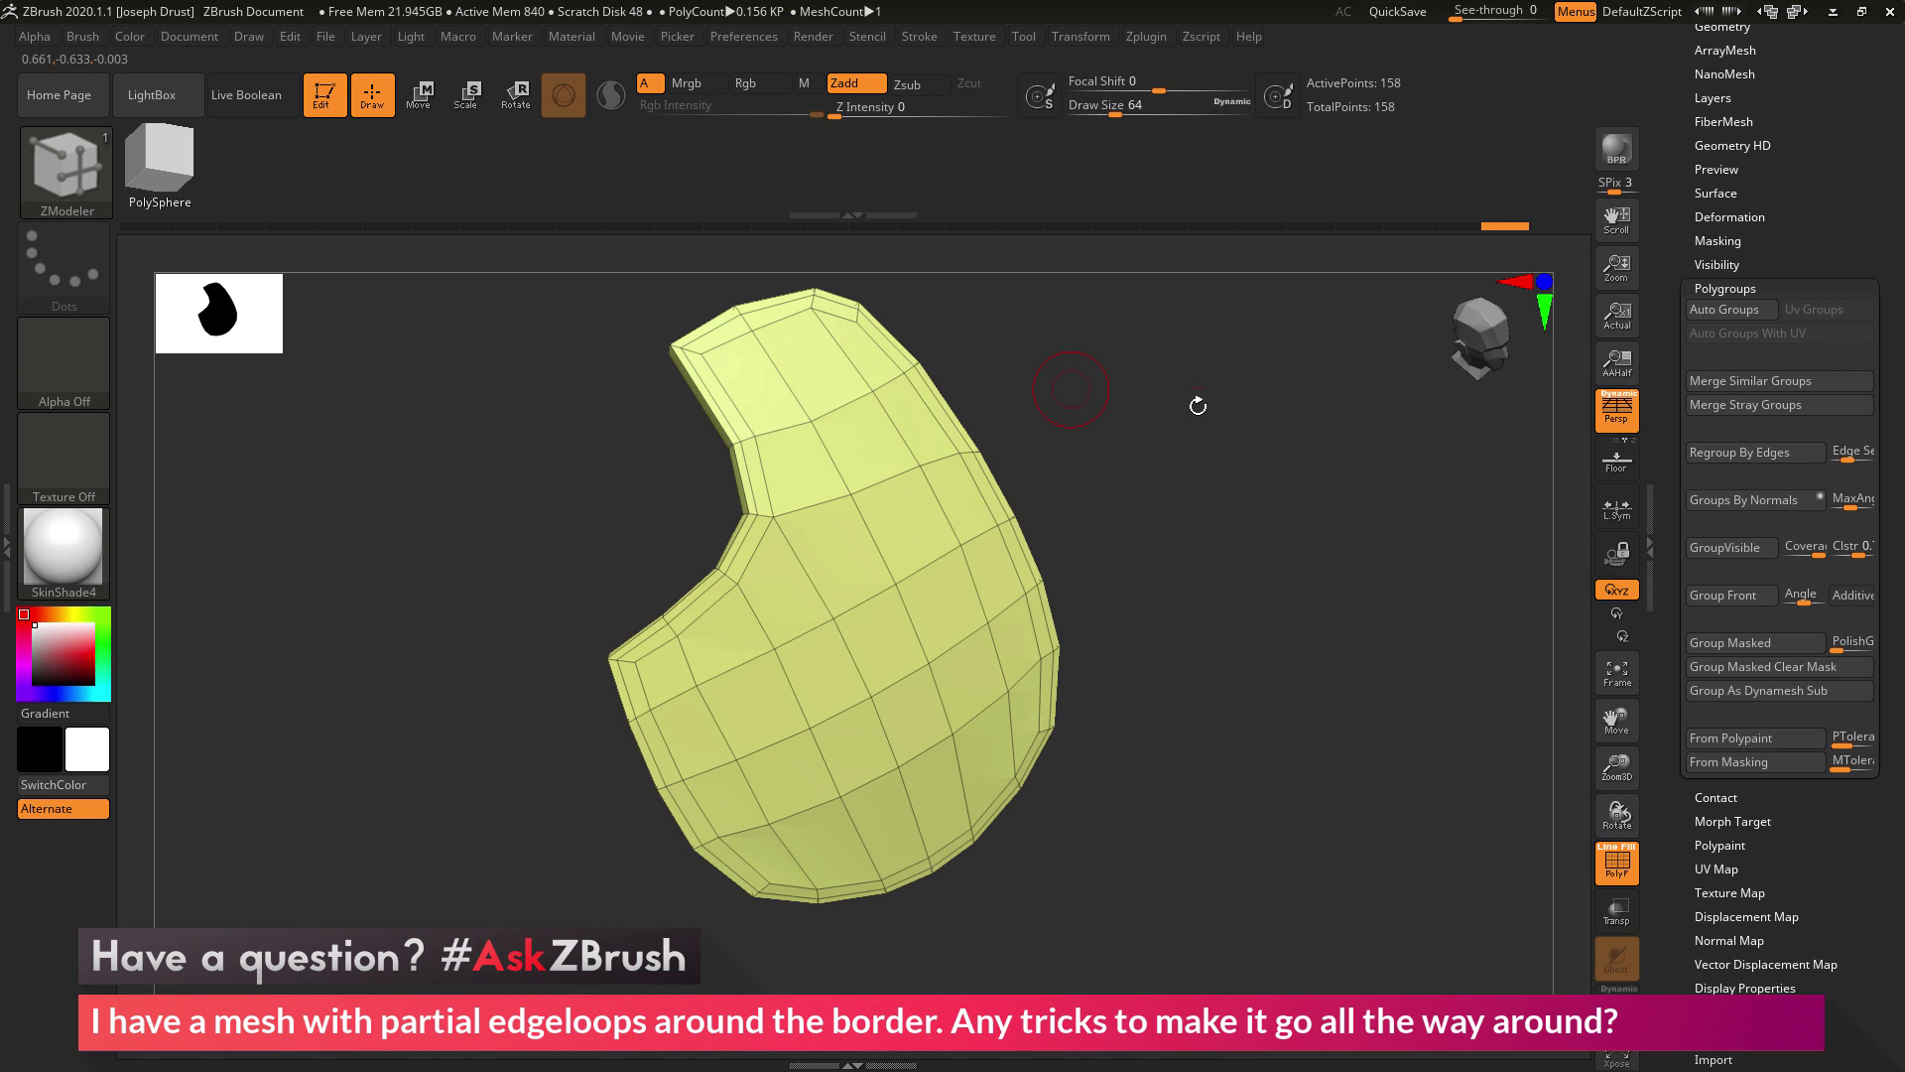
mouse_move(1197, 405)
left_mouse_down()
mouse_move(1140, 408)
mouse_move(1180, 408)
left_mouse_up()
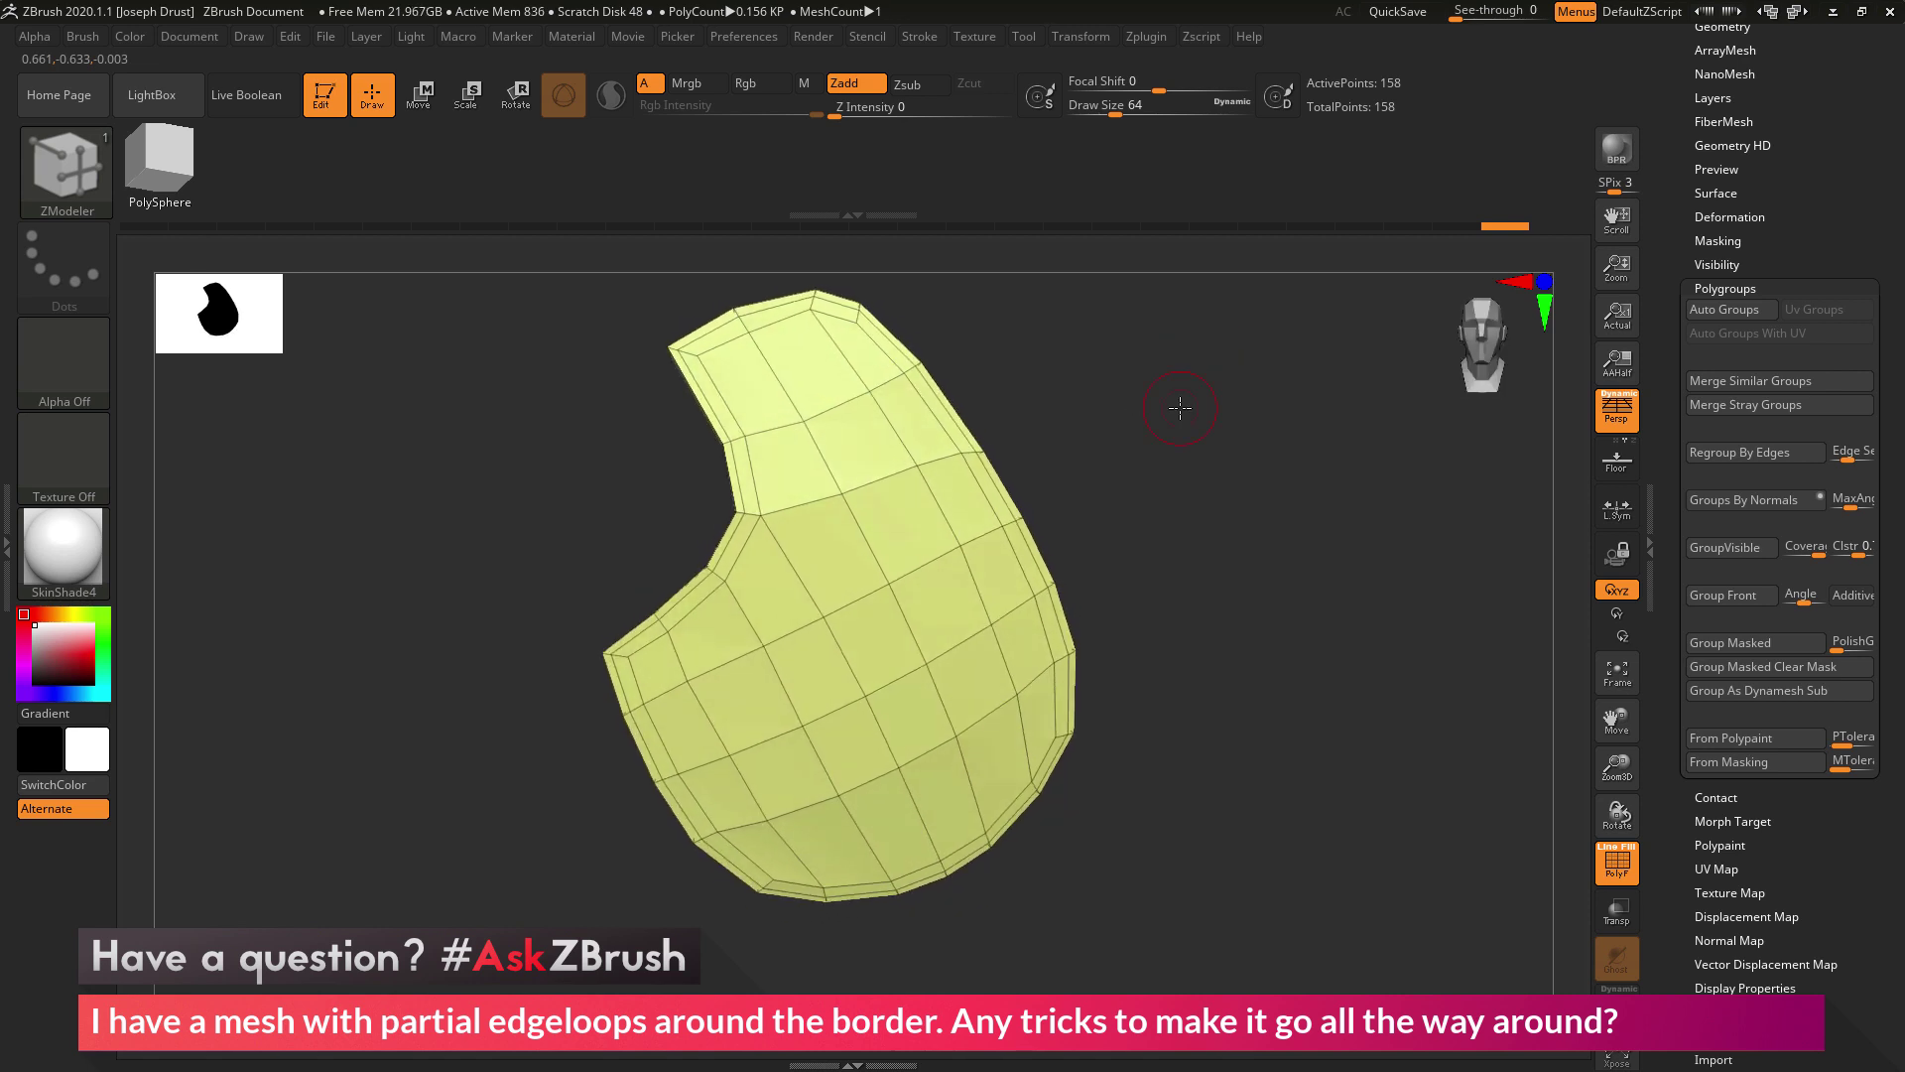